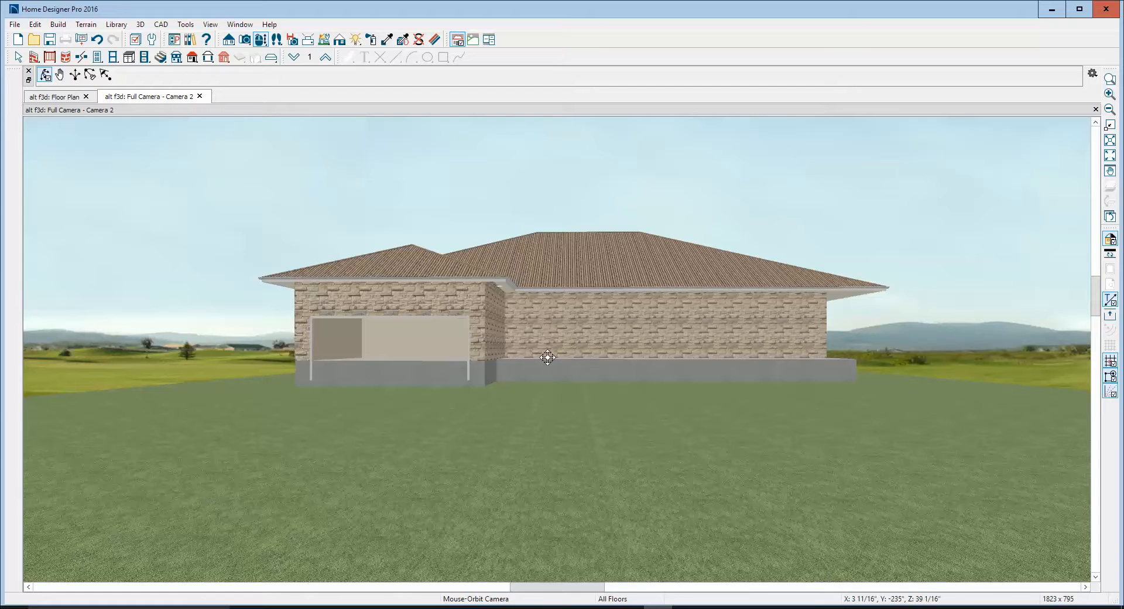
Close the camera view and review the default structure heights for Floor 1 without changing them
click(1095, 109)
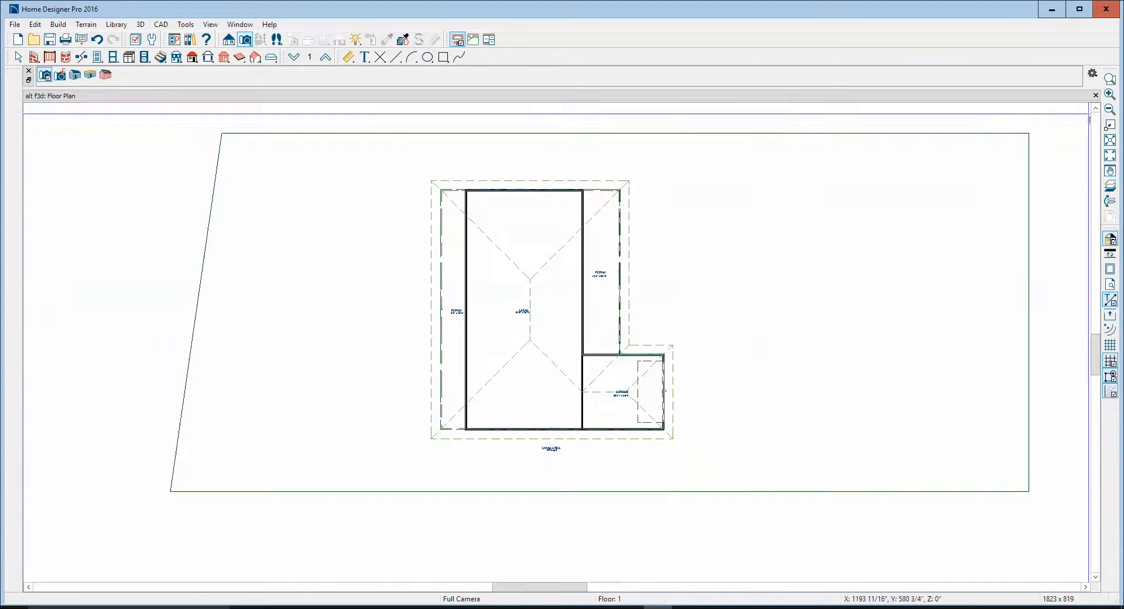
scroll(580, 307, up, 1)
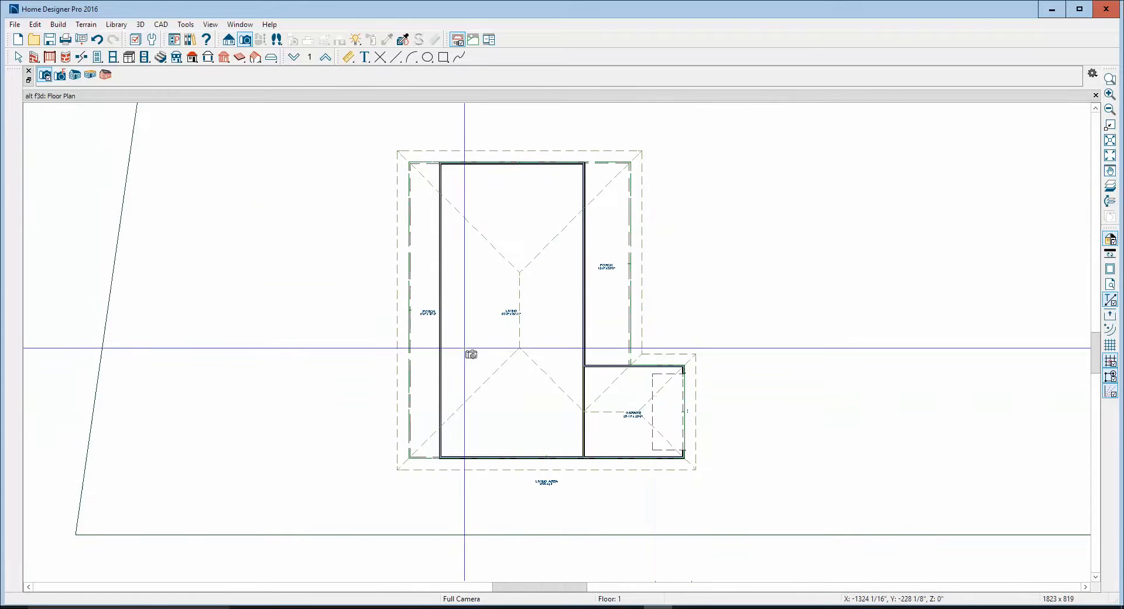
click(35, 24)
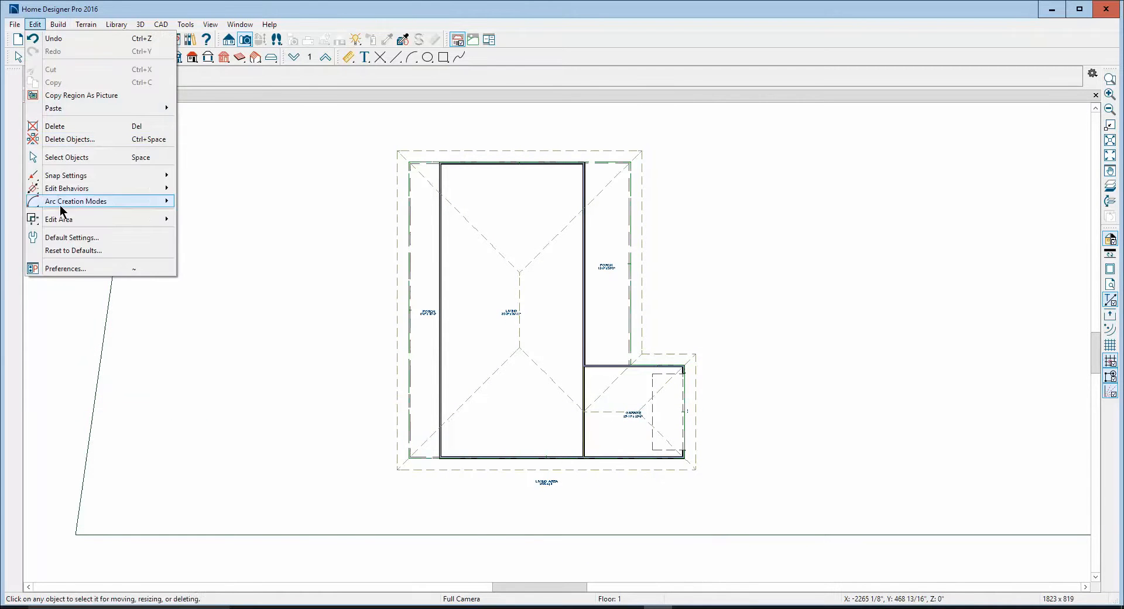
click(66, 240)
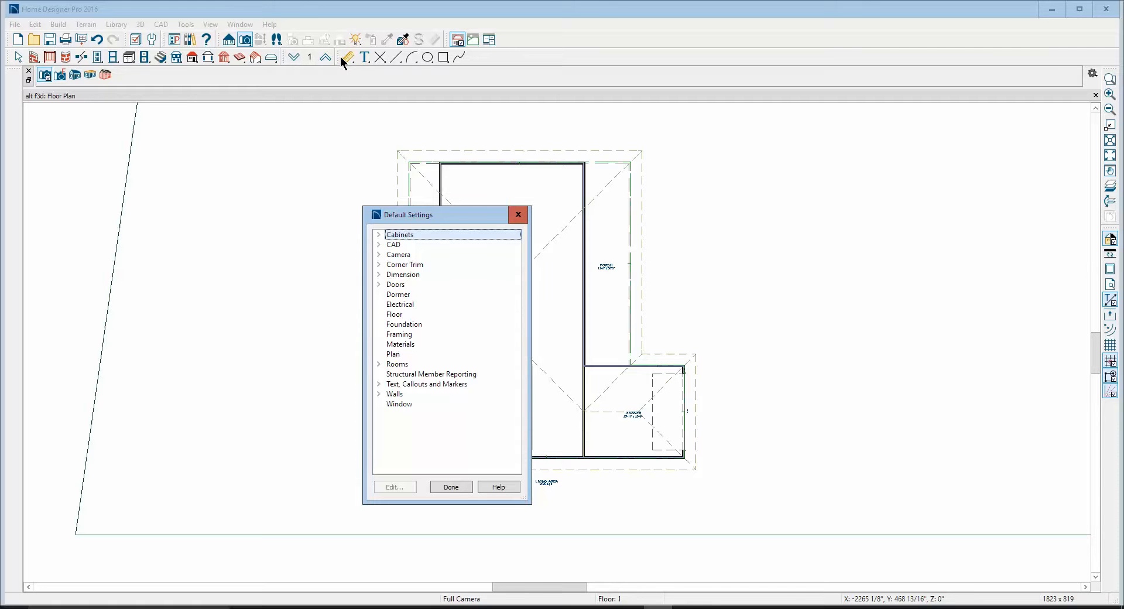
click(399, 315)
click(395, 487)
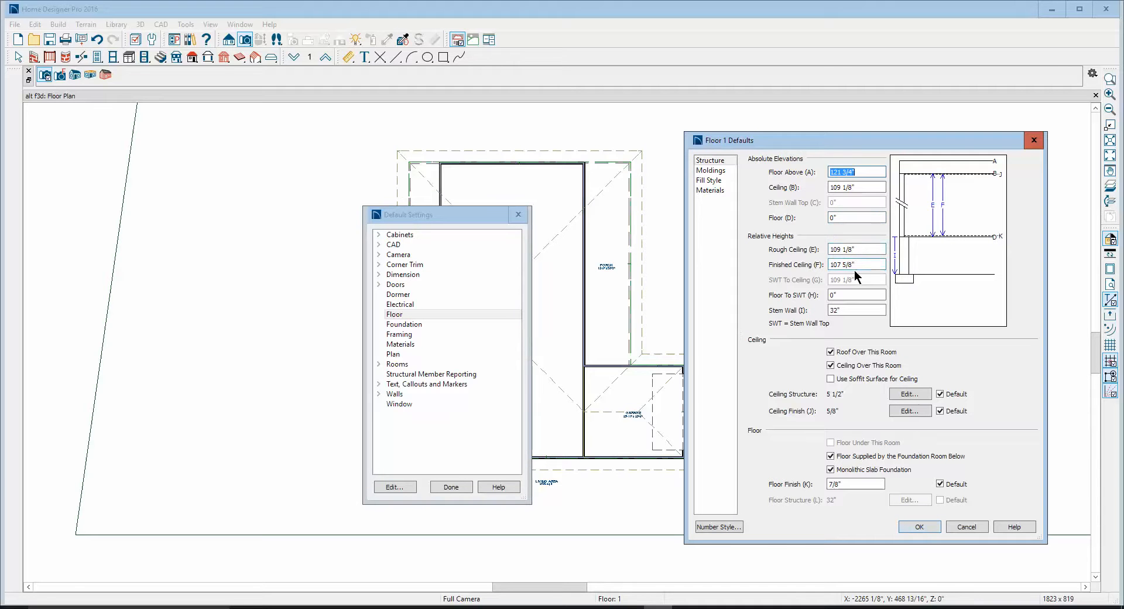
drag(853, 265, 819, 258)
click(965, 526)
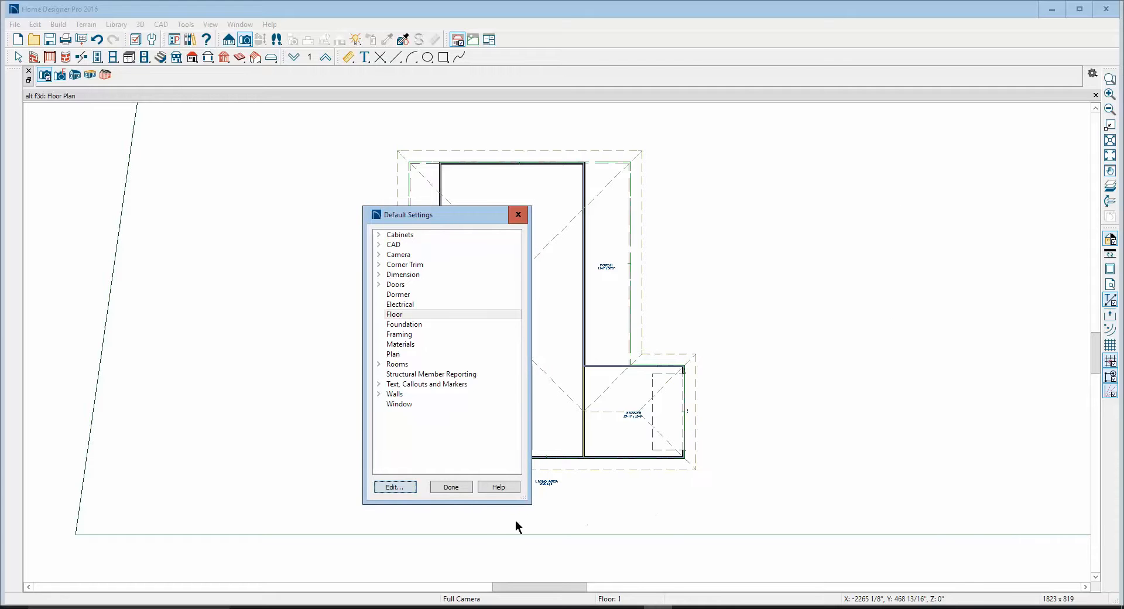
click(445, 485)
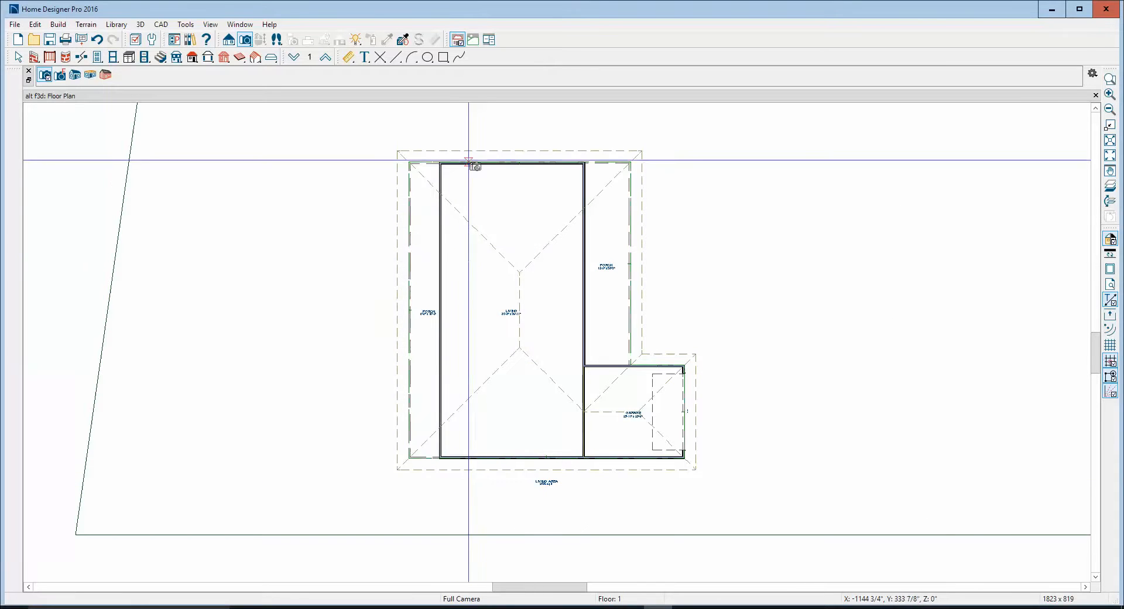
Reset the living room's absolute floor elevation to its default of 0"
right_click(513, 192)
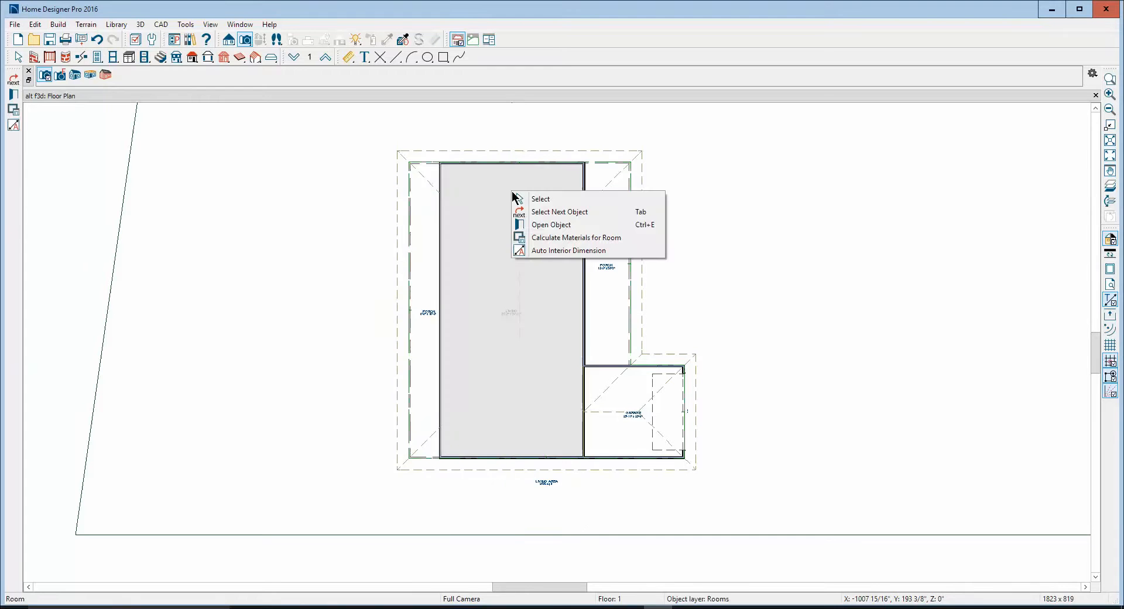
click(547, 224)
click(123, 161)
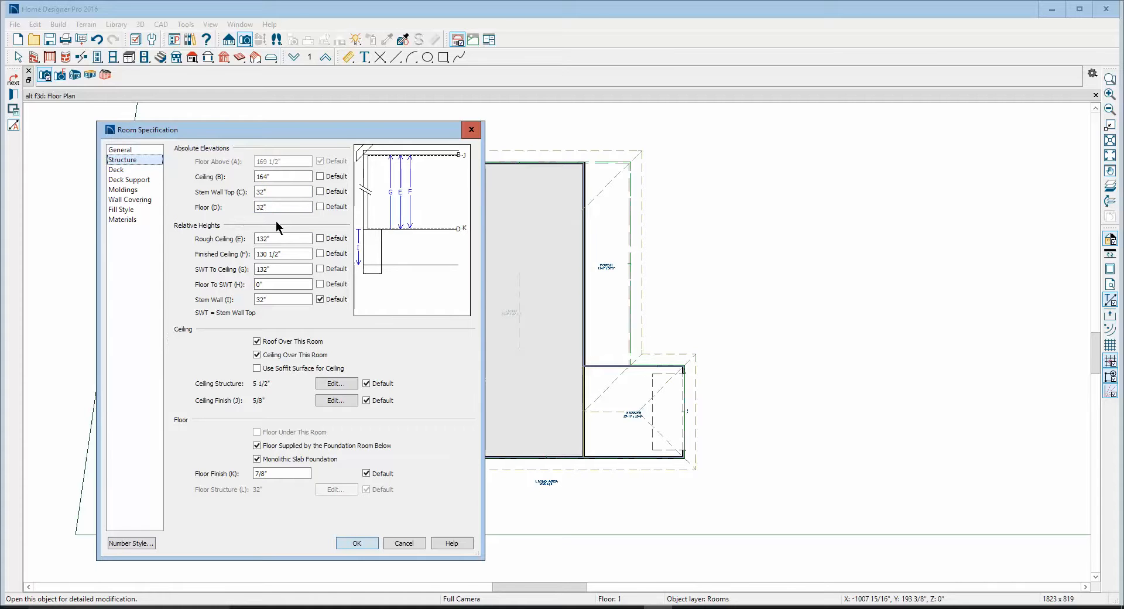
click(320, 206)
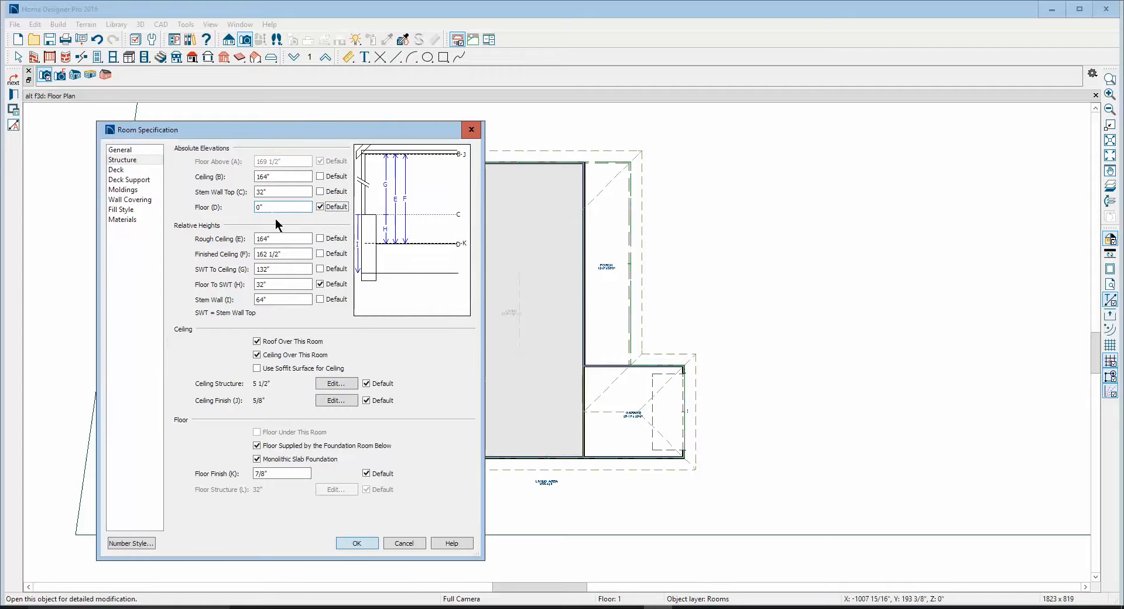
click(363, 540)
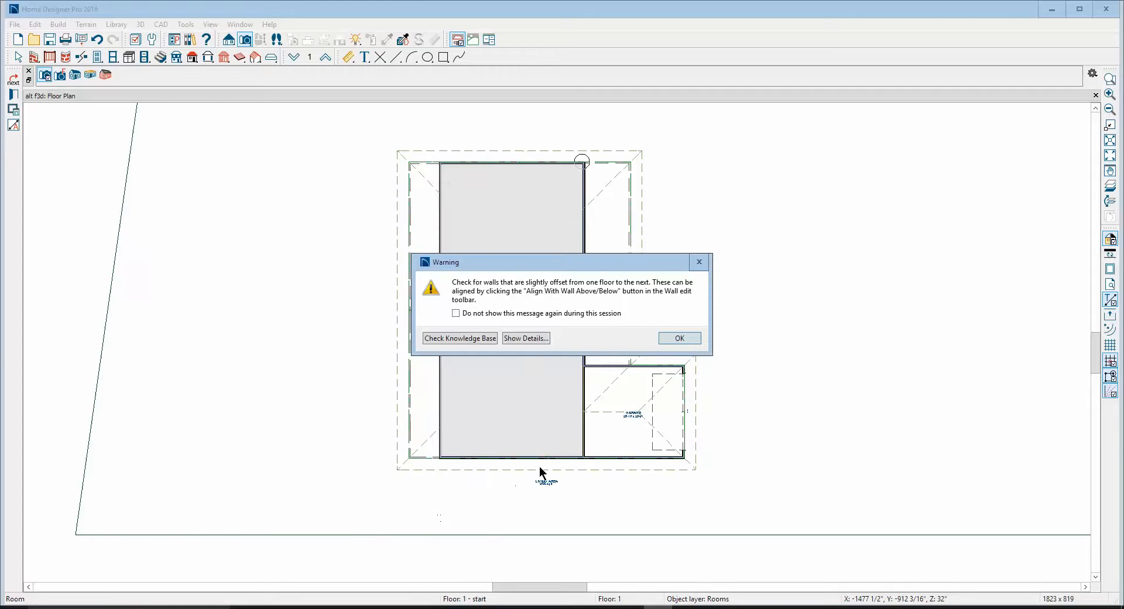
click(679, 338)
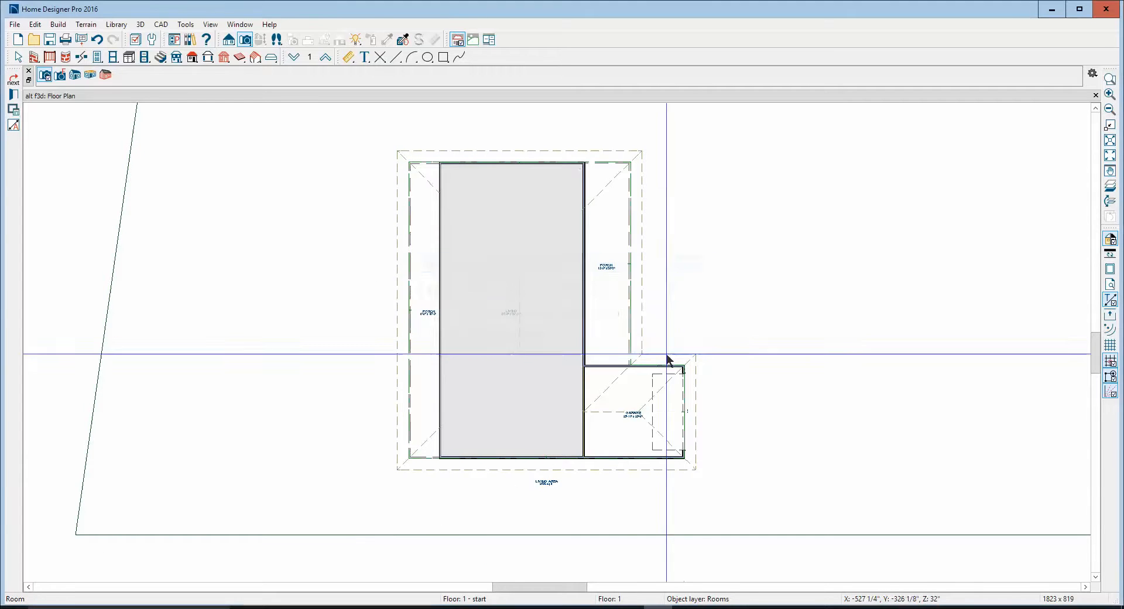
Reset the garage's absolute floor elevation to its default of 0"
right_click(614, 439)
click(650, 473)
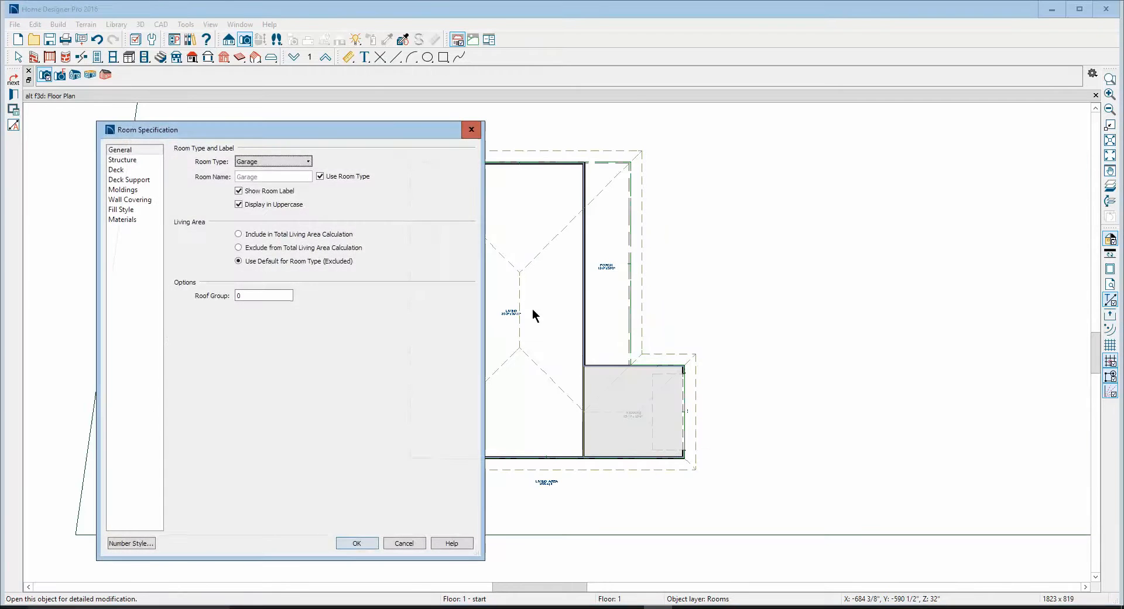
click(140, 159)
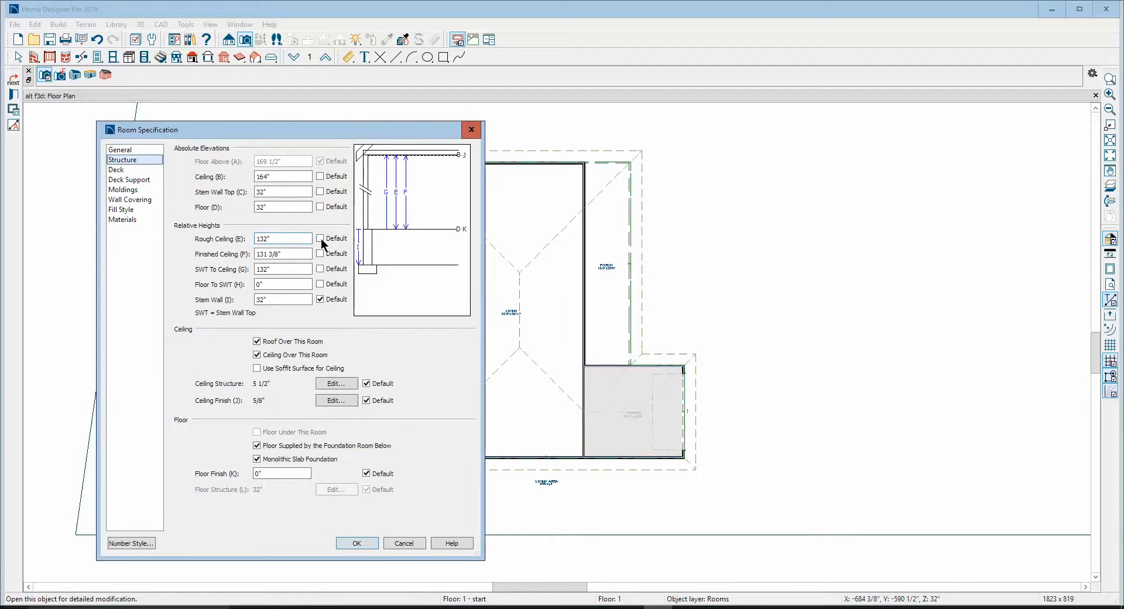
click(325, 205)
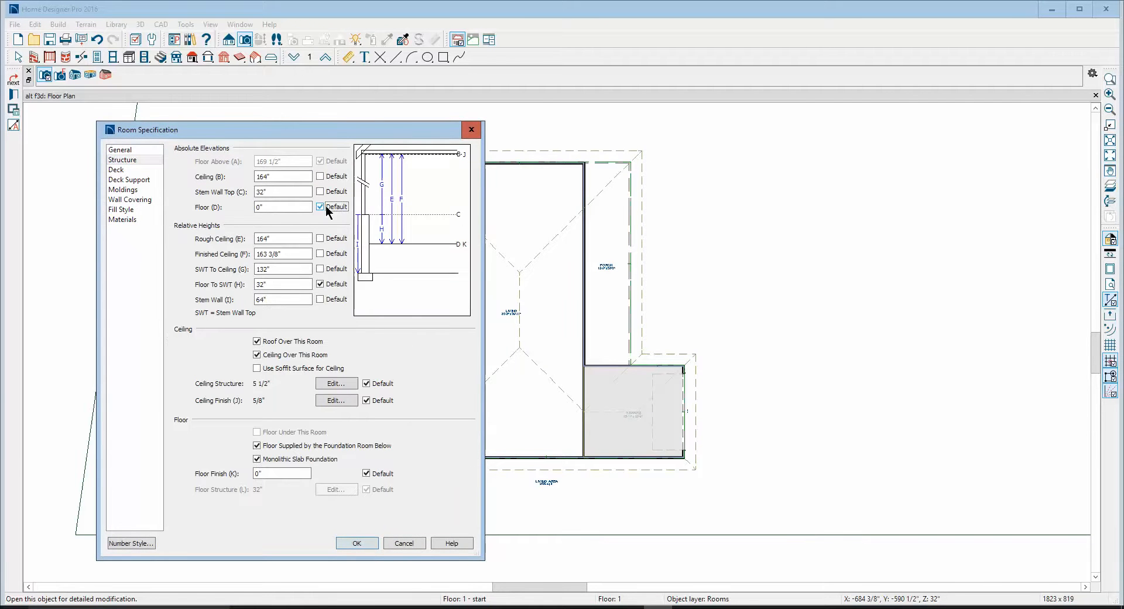
click(351, 541)
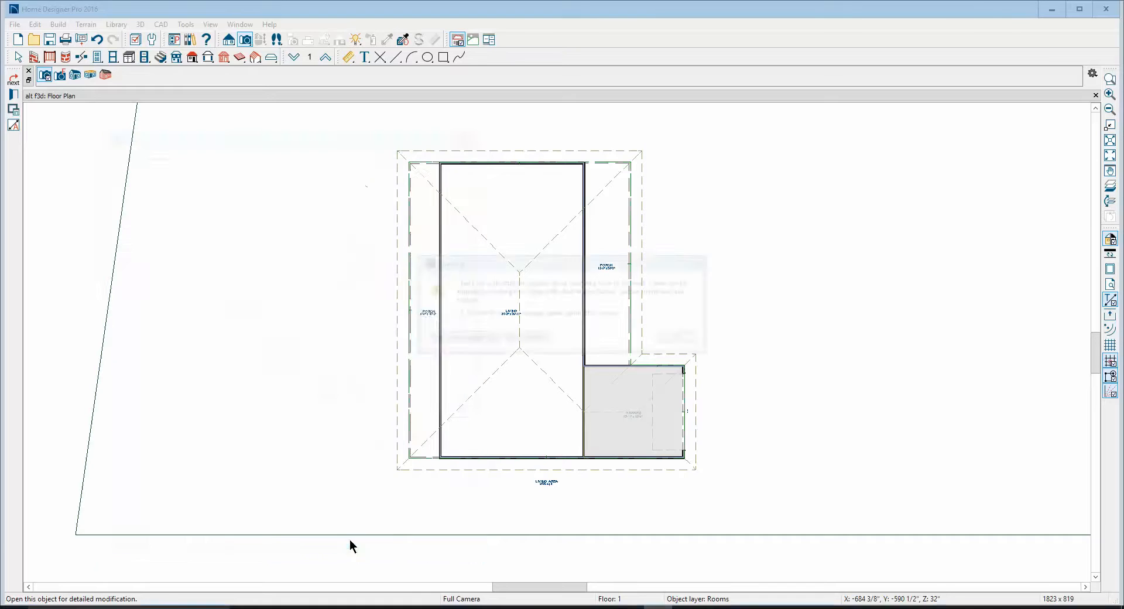
click(677, 336)
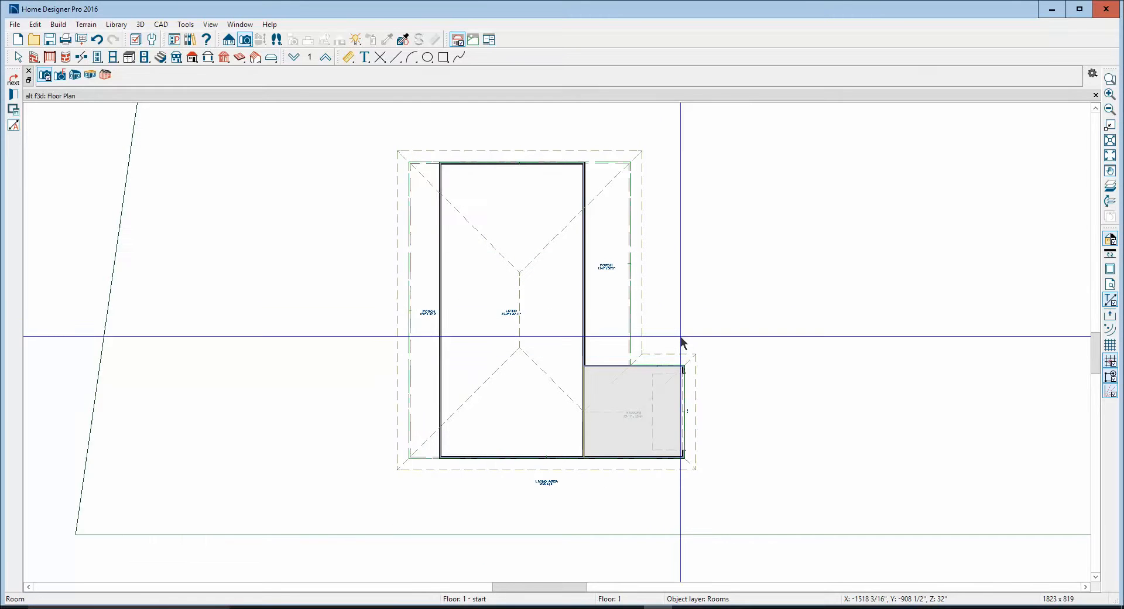
Reset the absolute floor elevation of the porch adjoining the garage to its default of 0"
right_click(599, 222)
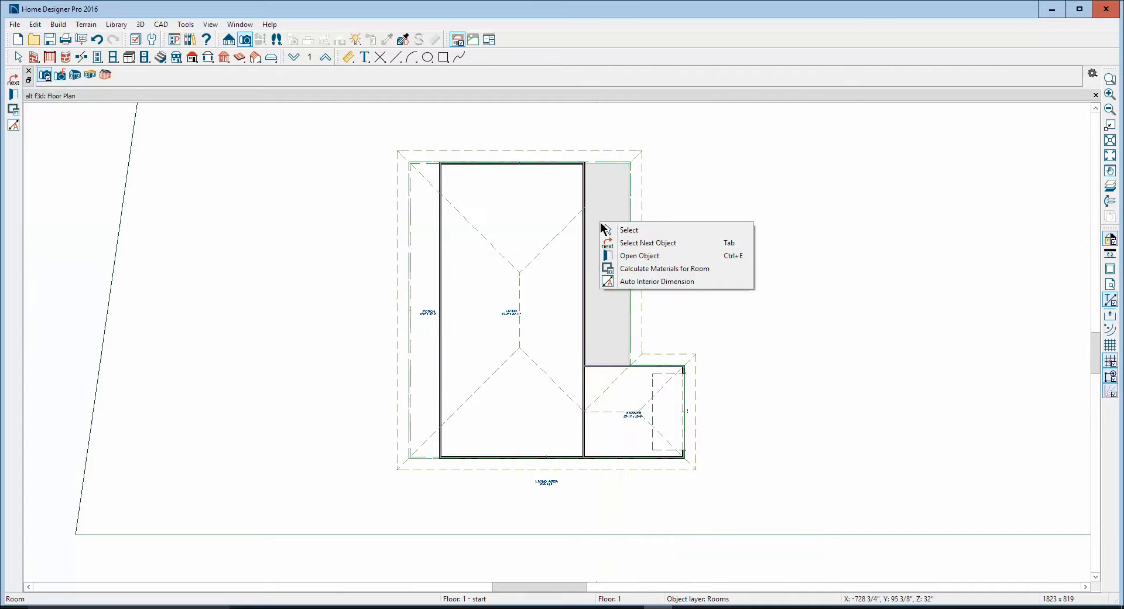
click(644, 255)
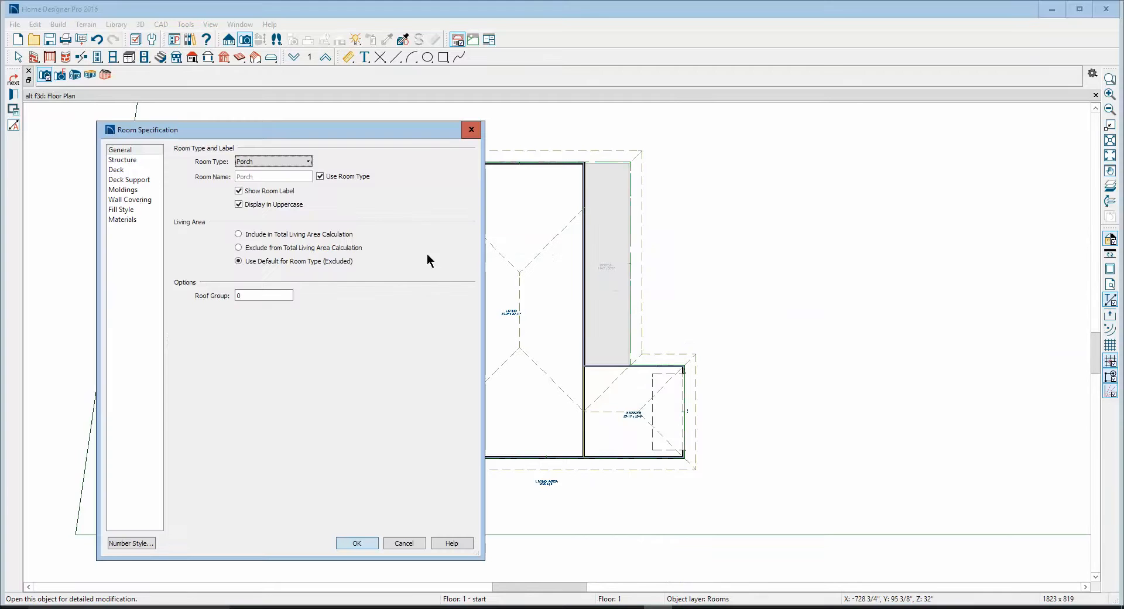
click(130, 159)
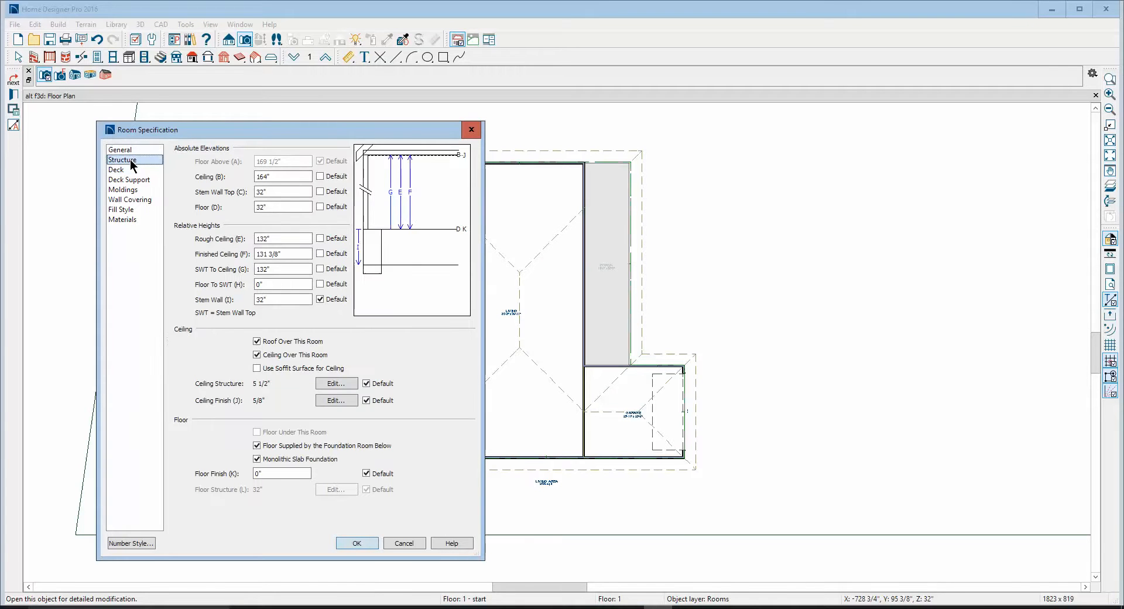
click(322, 206)
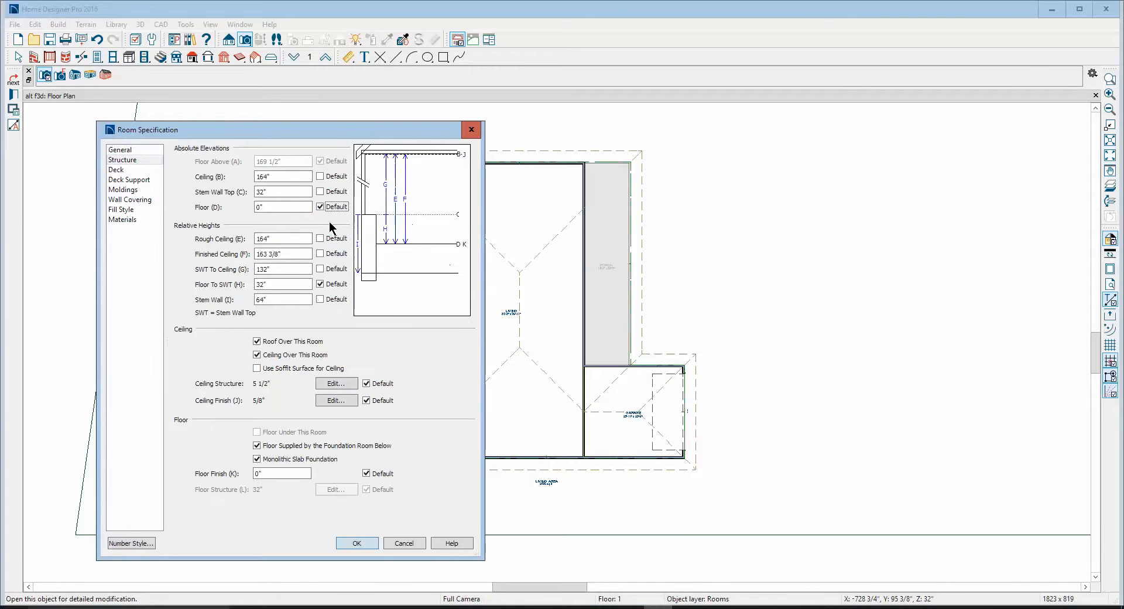
click(364, 541)
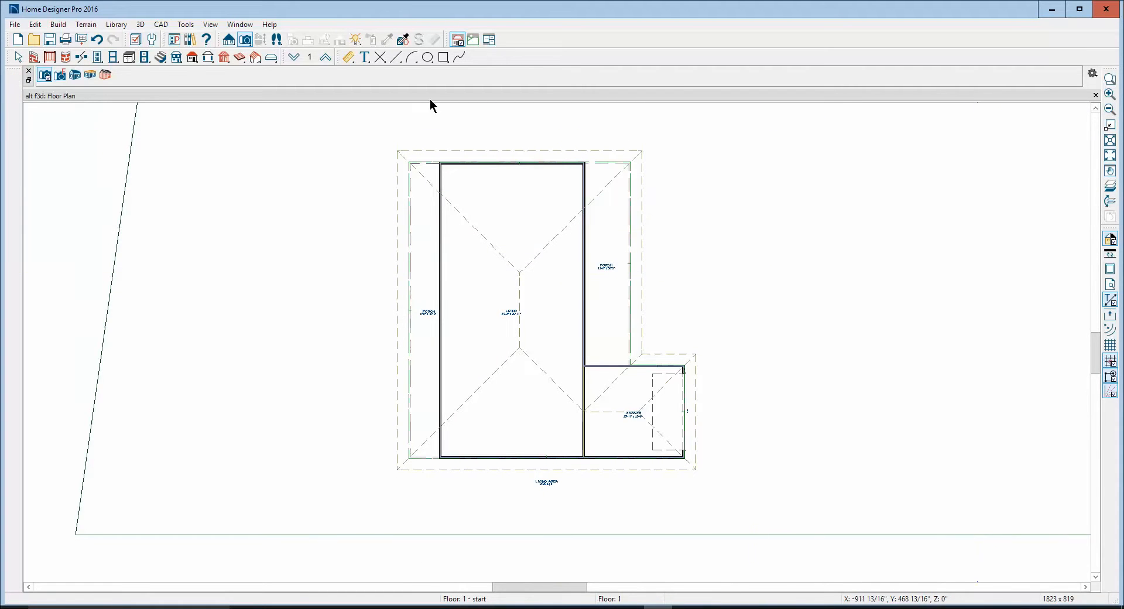
Inspect the house in a full camera view aimed at the garage side, and check the foundation plan on Floor 0
click(245, 39)
drag(1029, 258, 605, 287)
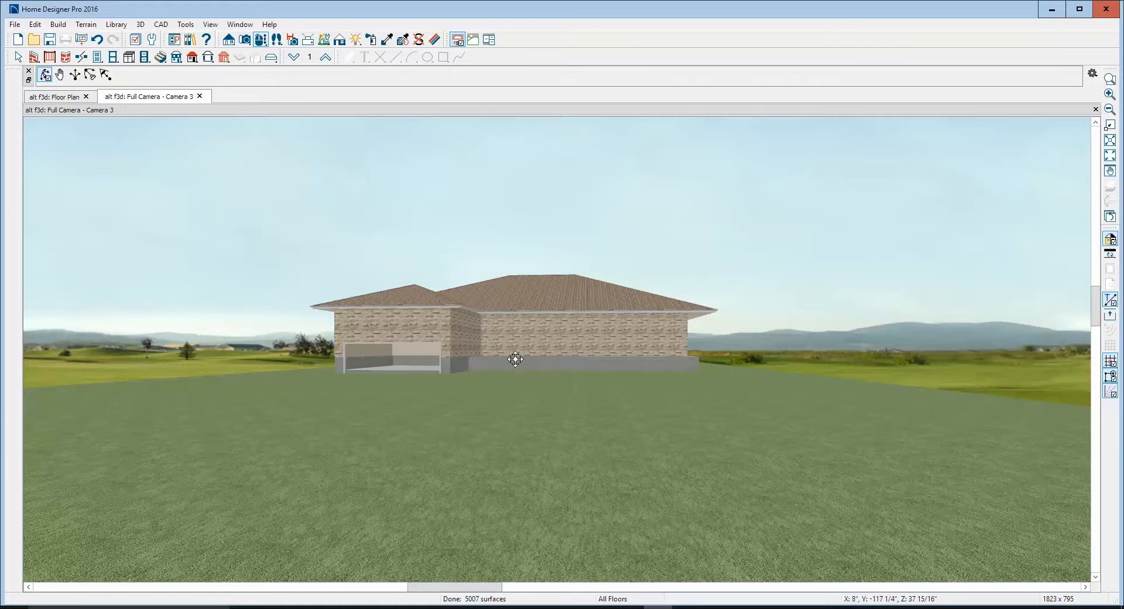
click(1095, 109)
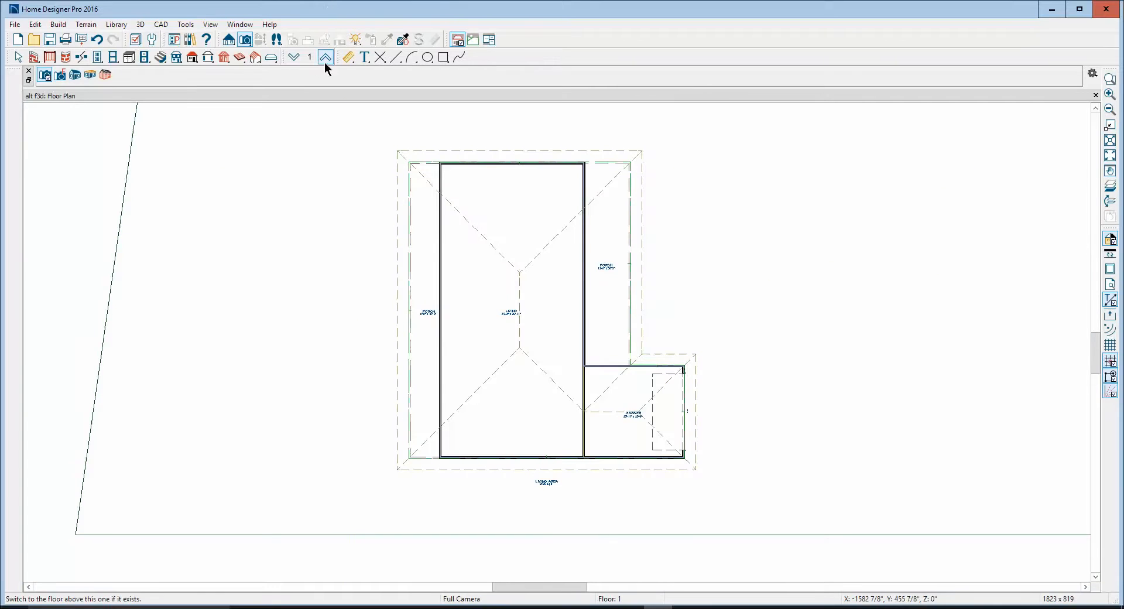
click(297, 57)
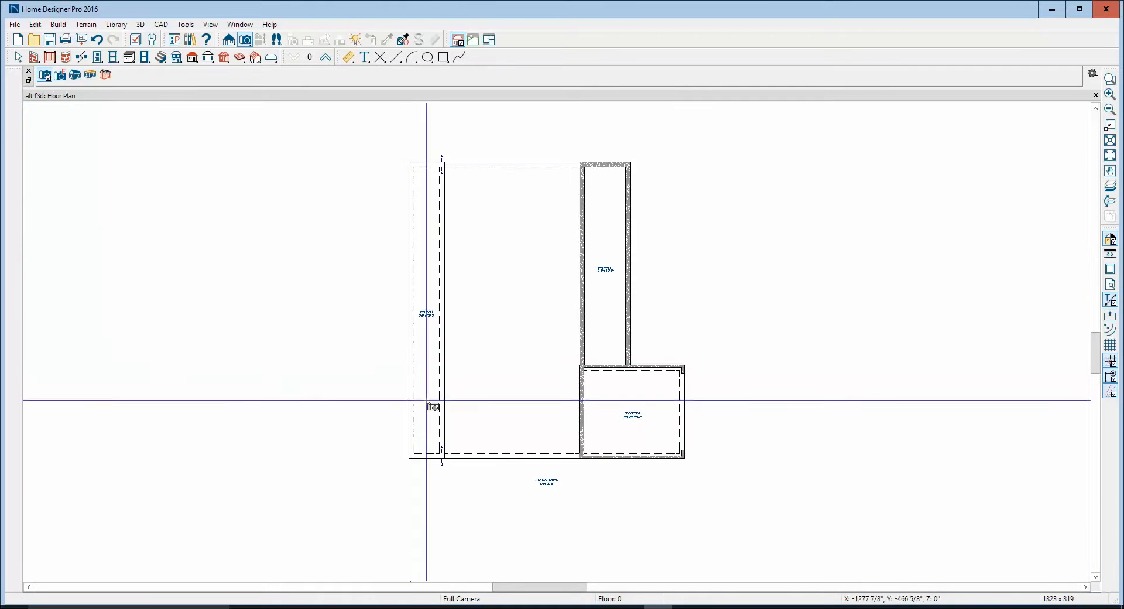
key(Escape)
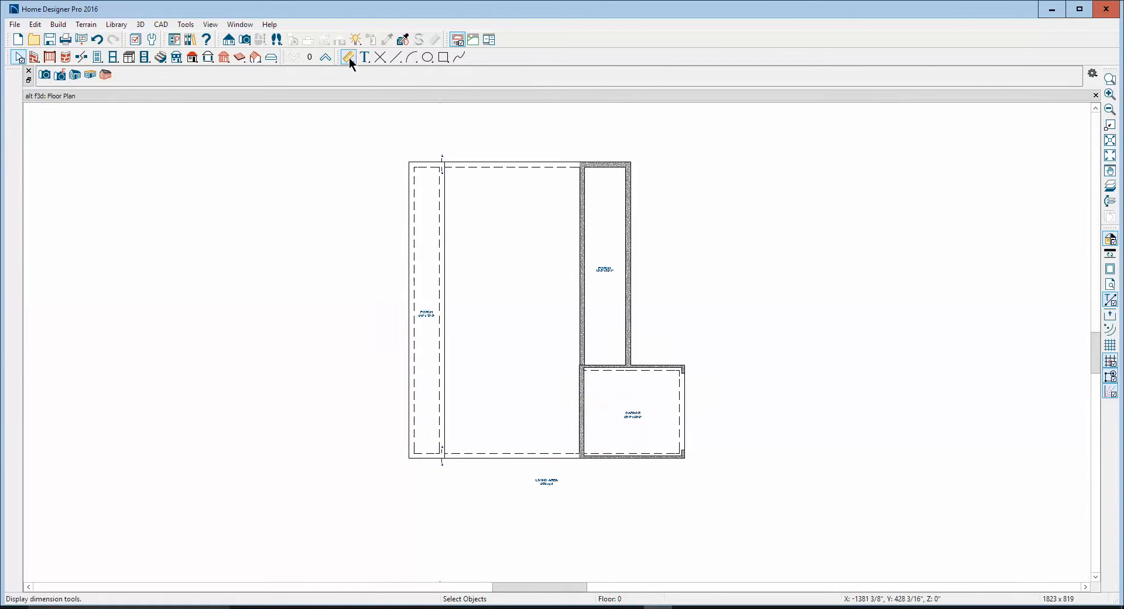
On Floor 1, reset the absolute floor elevation of the narrow porch opposite the garage side to its default of 0"
click(325, 57)
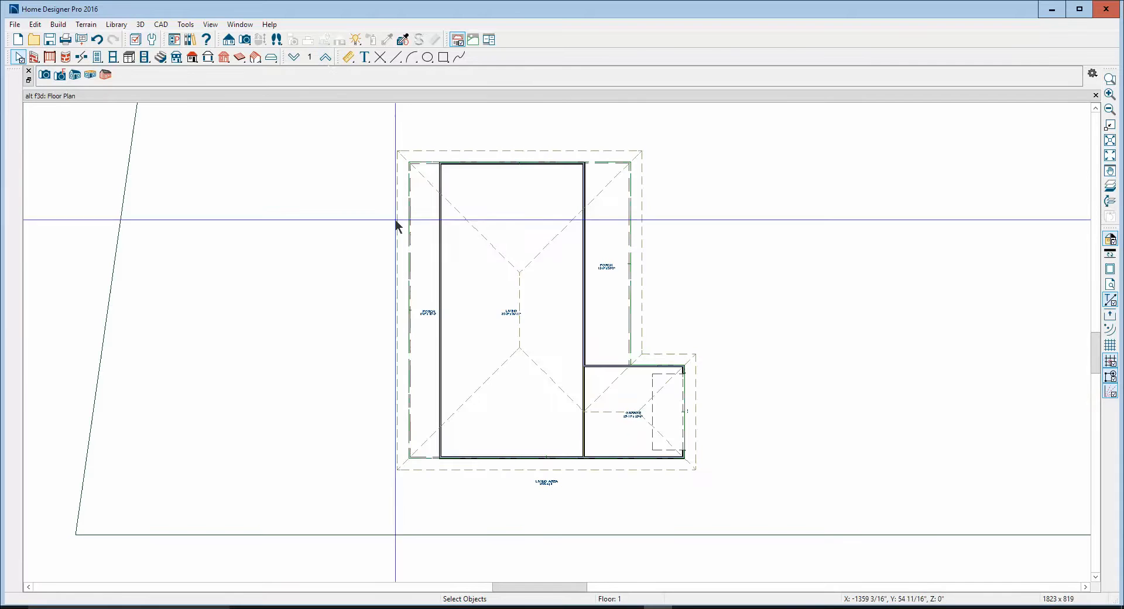
double_click(420, 370)
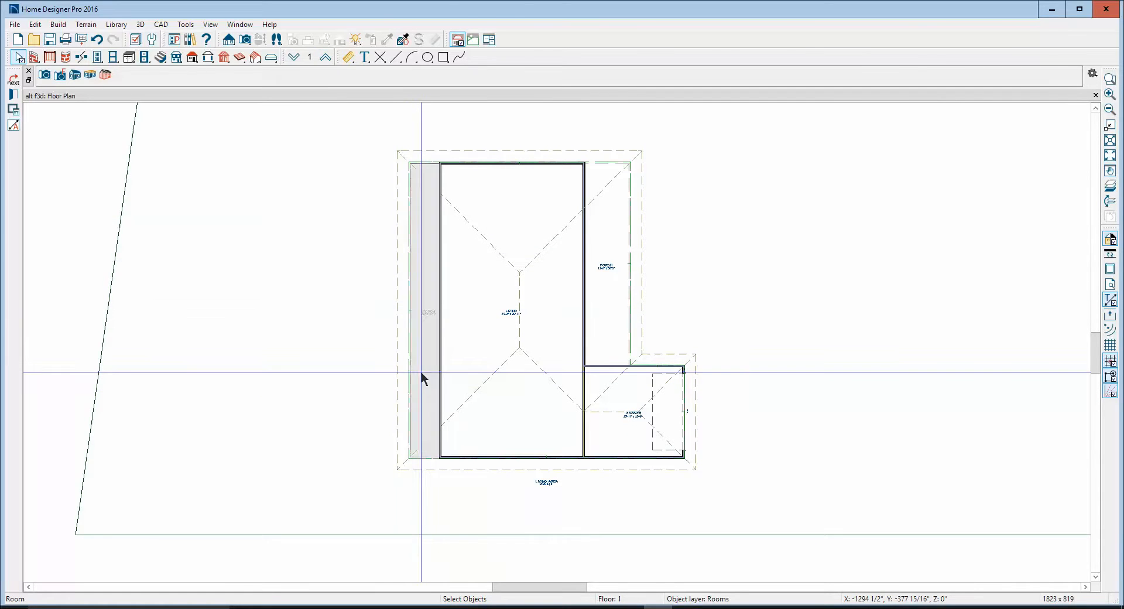
click(134, 160)
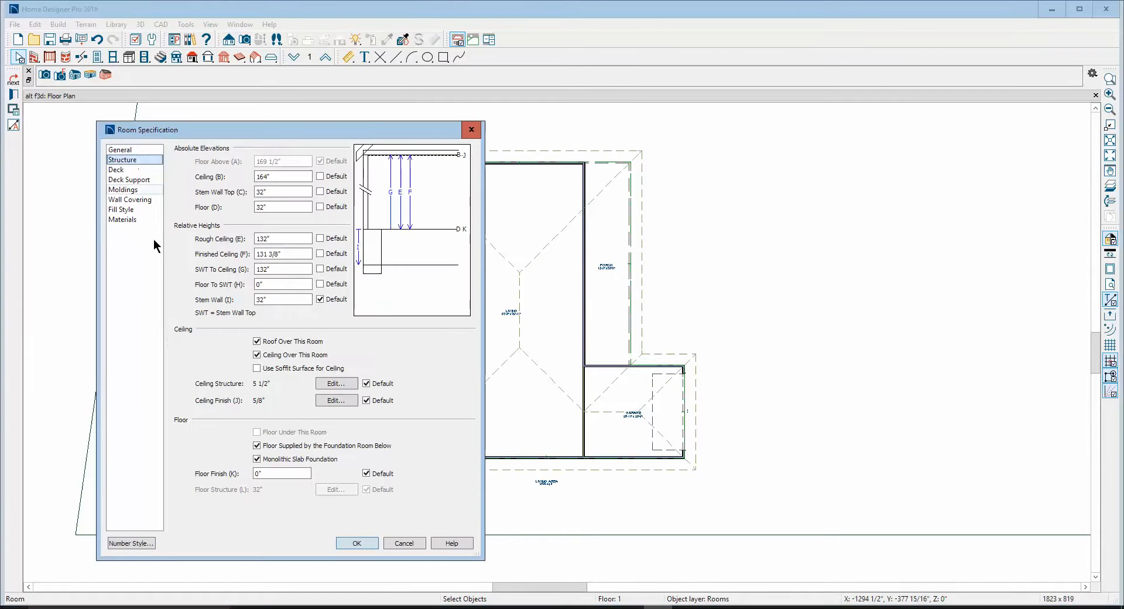
click(321, 208)
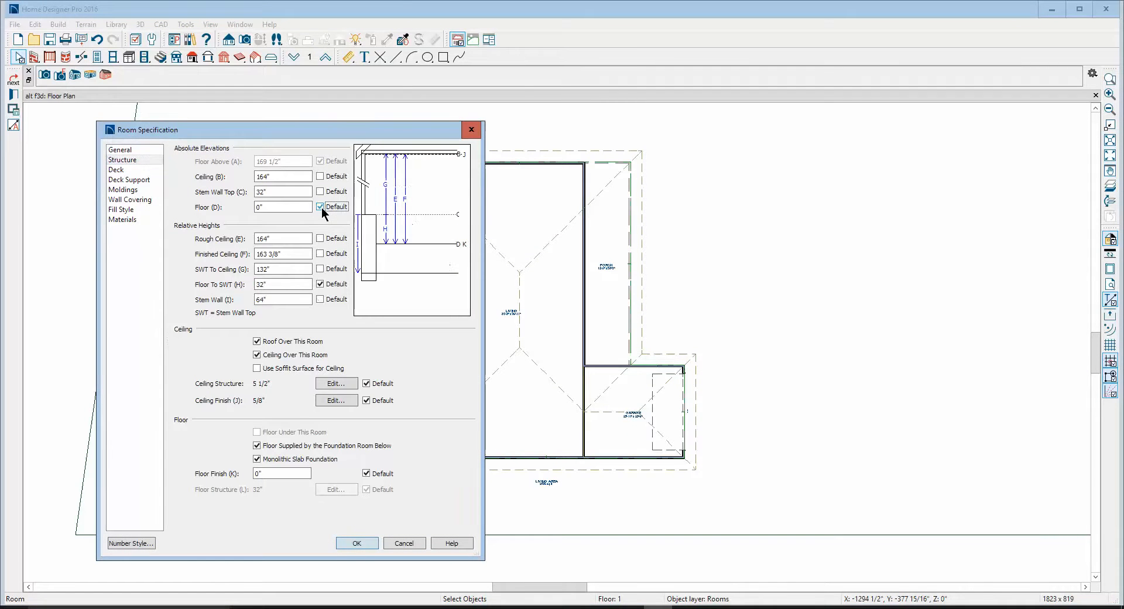
click(355, 543)
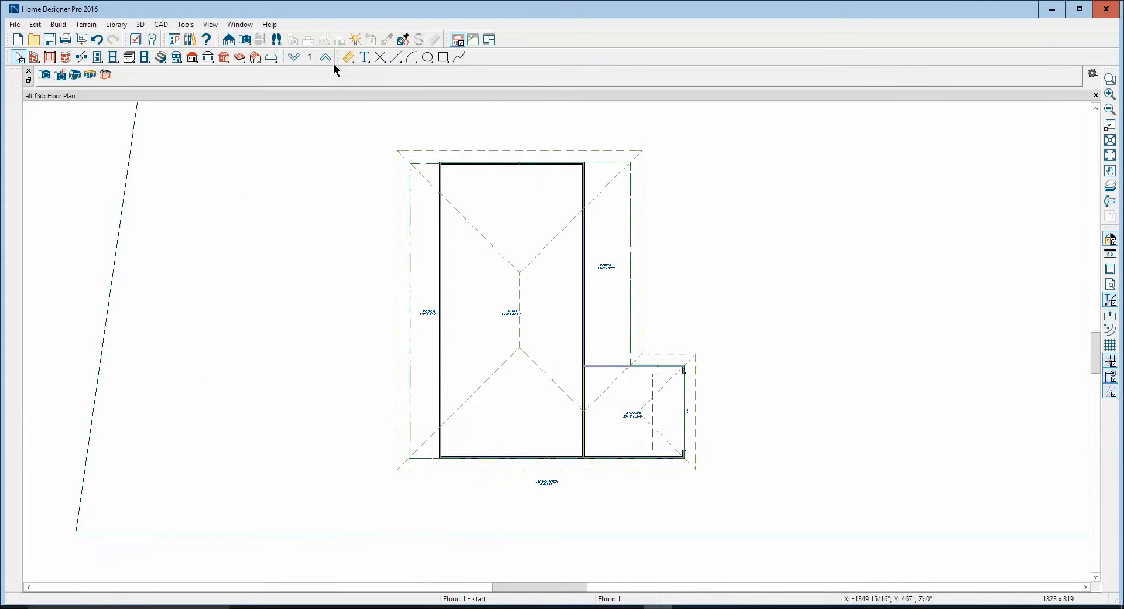
On Floor 0, examine the specification of the footing wall between the narrow porch and the living area
click(294, 57)
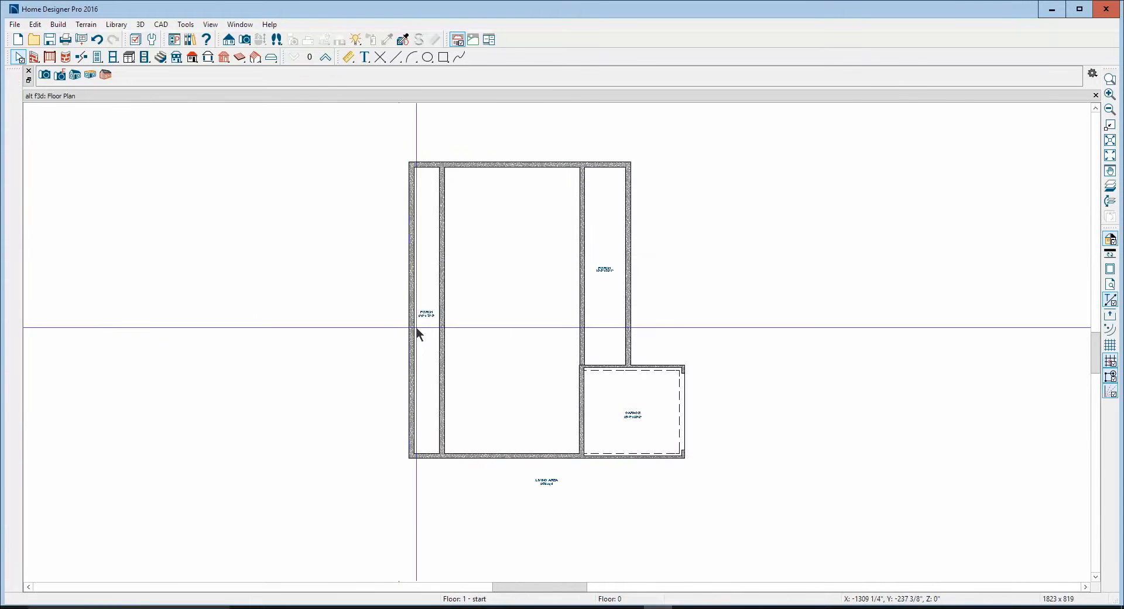
click(435, 283)
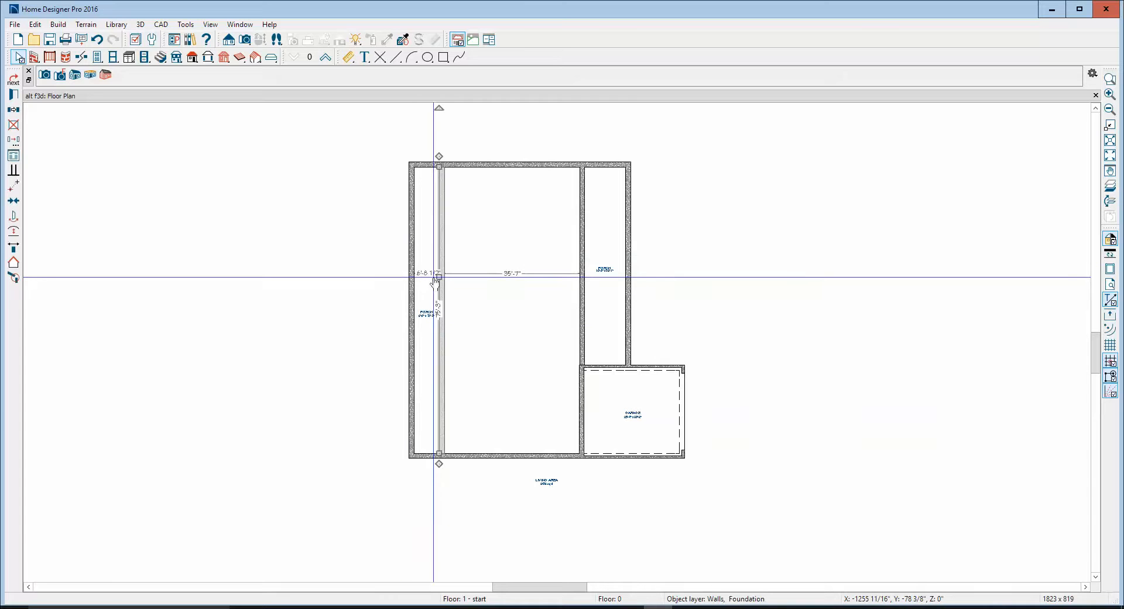
double_click(435, 283)
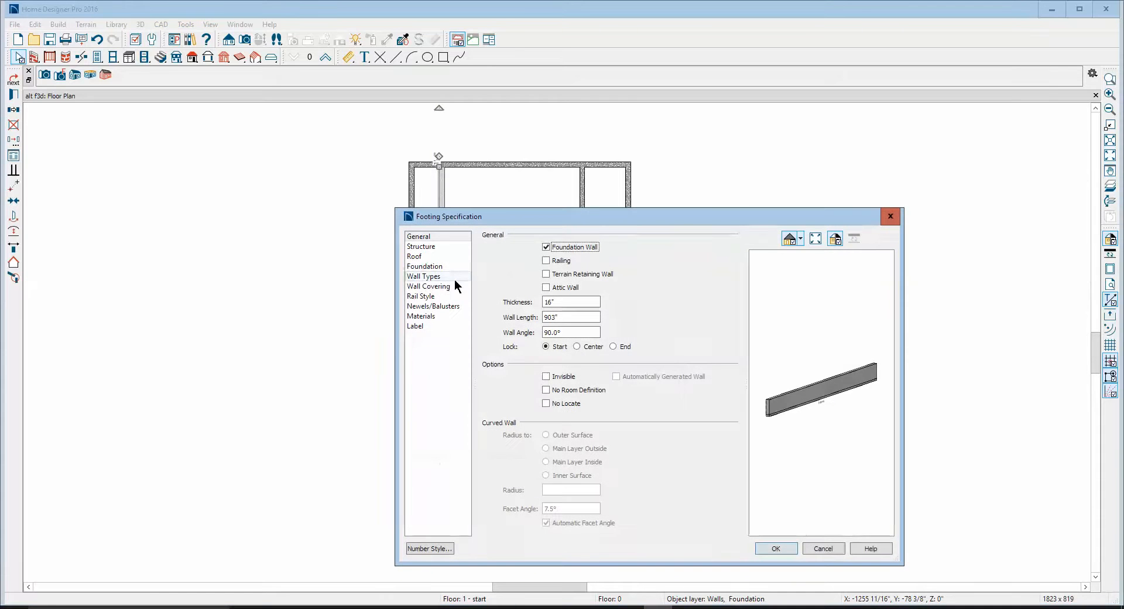
click(888, 215)
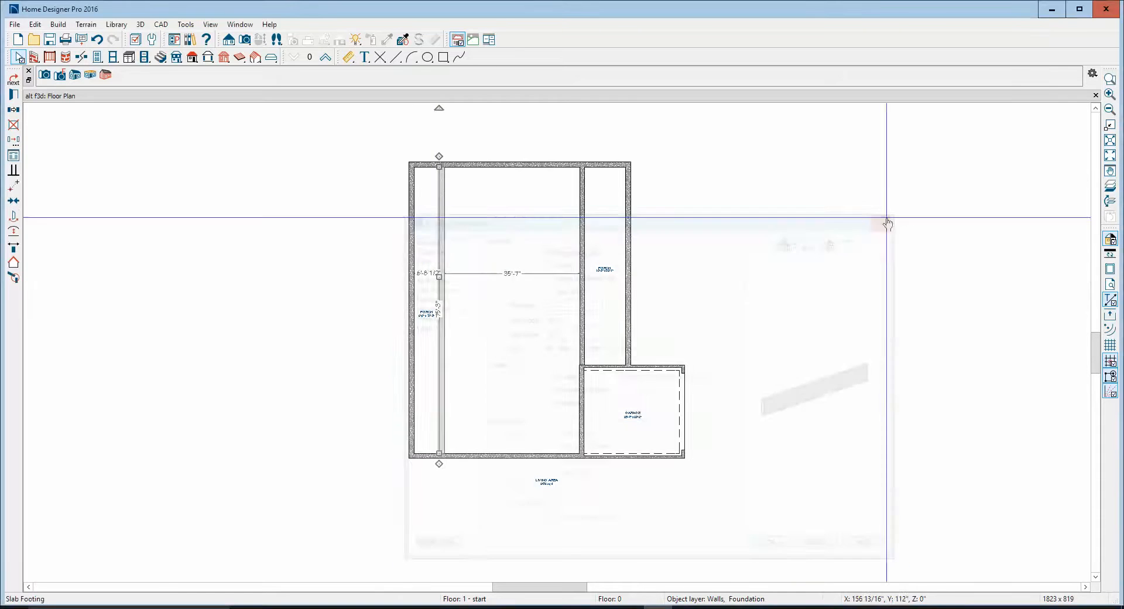
On Floor 0, examine the structure heights and floor settings of the living area and the porch adjoining the garage
click(471, 369)
double_click(471, 370)
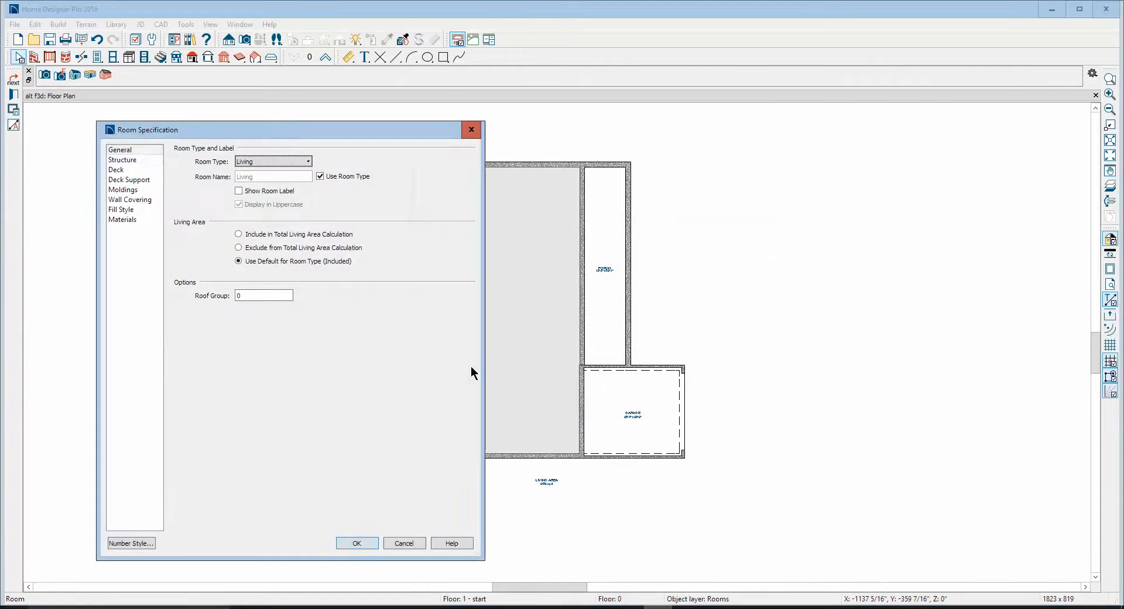
click(130, 159)
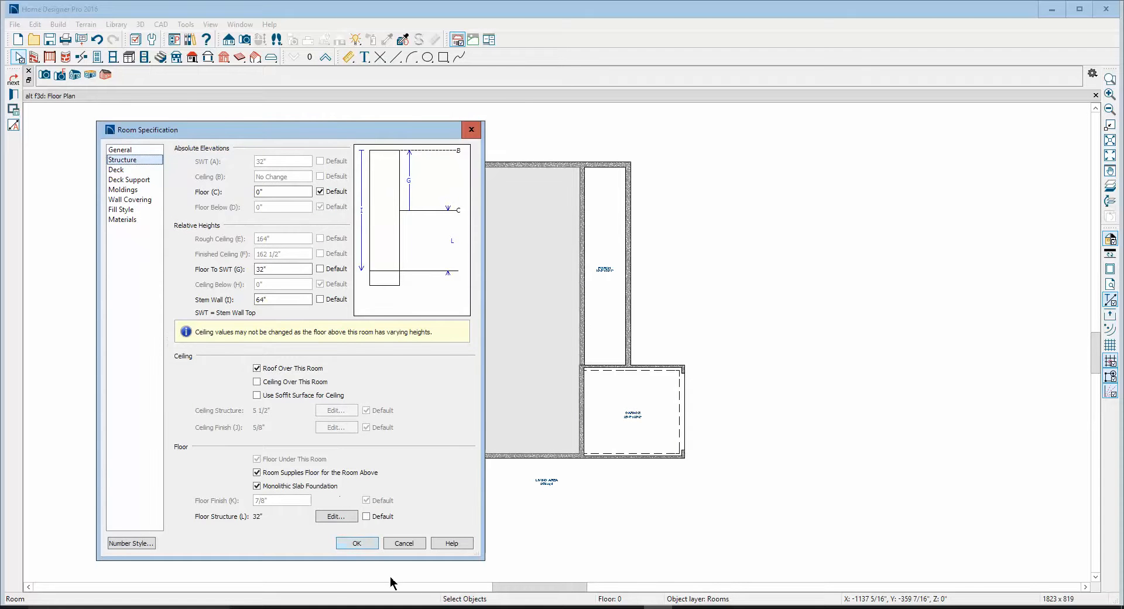
click(418, 541)
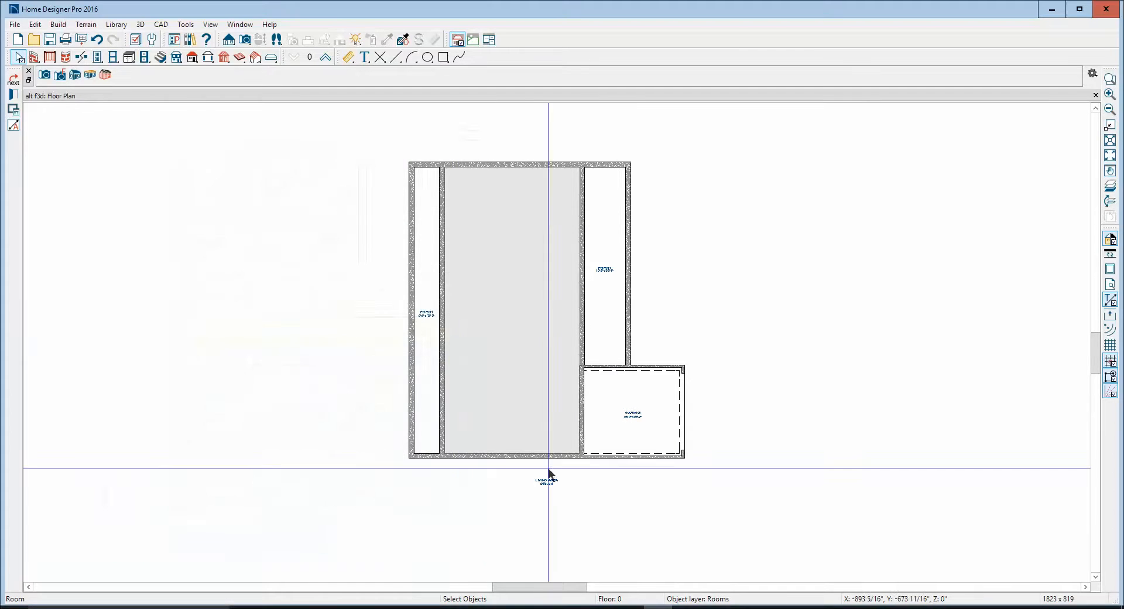
double_click(606, 330)
click(130, 160)
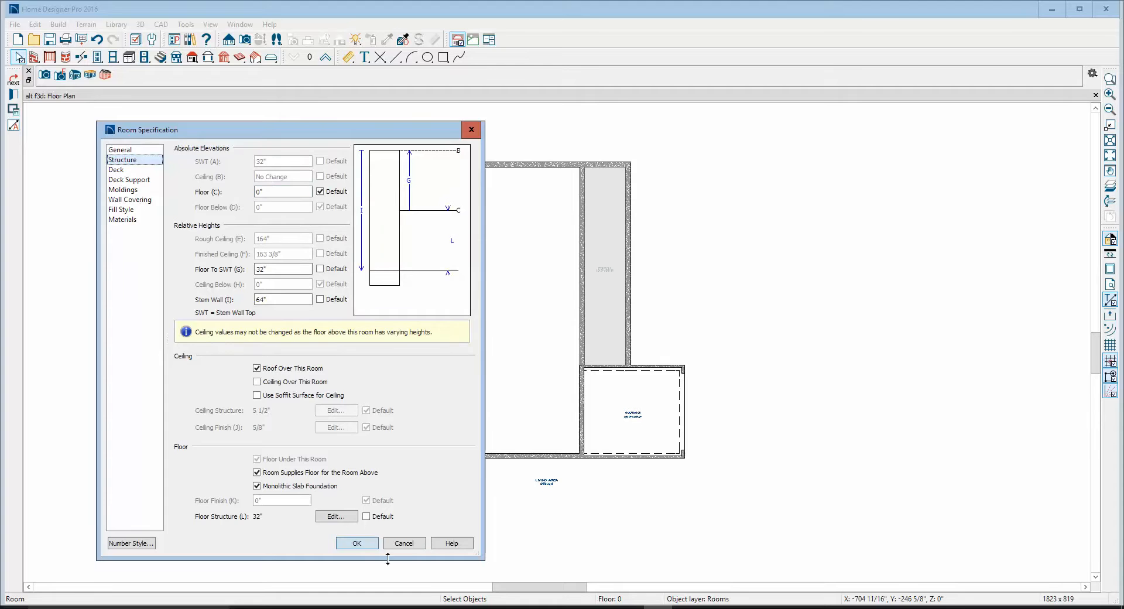
click(354, 543)
On Floor 0, examine the structure heights and floor settings of the garage and the narrow porch opposite it
double_click(602, 393)
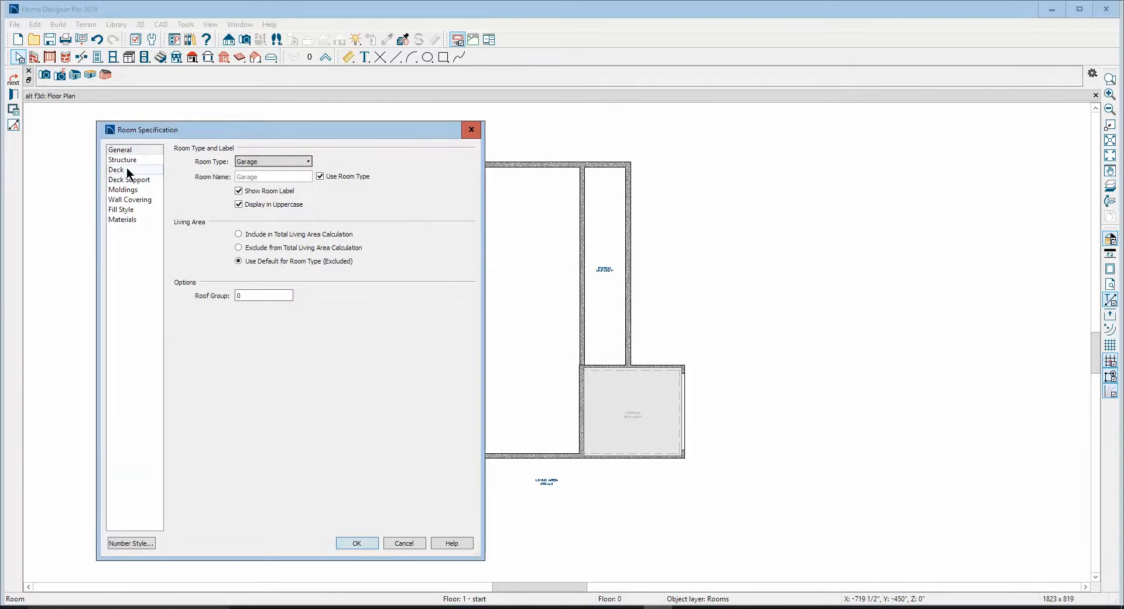
click(123, 159)
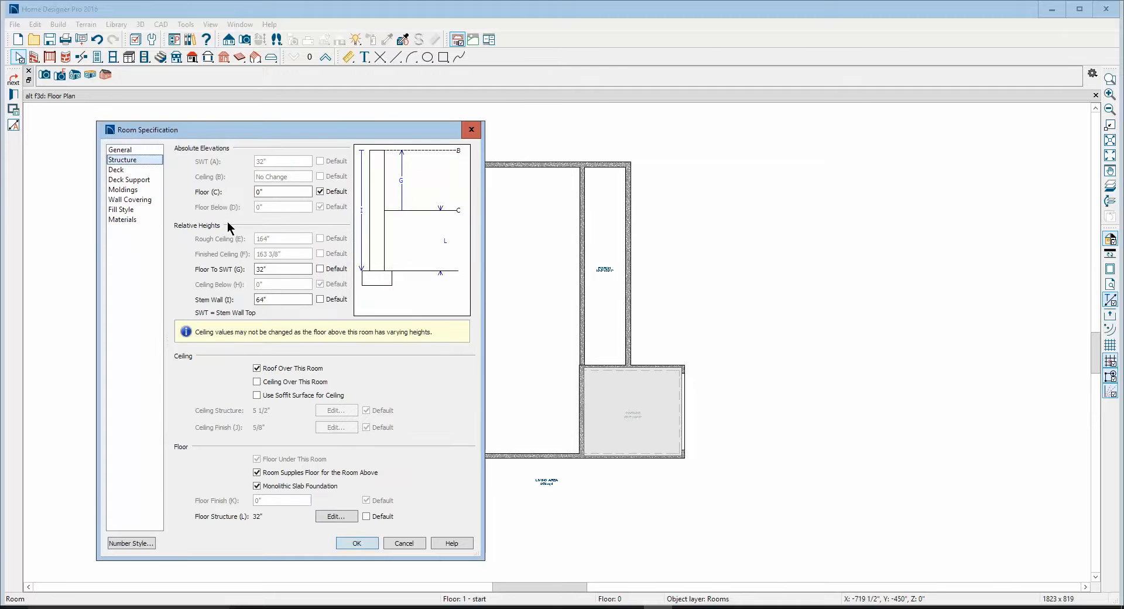
click(356, 543)
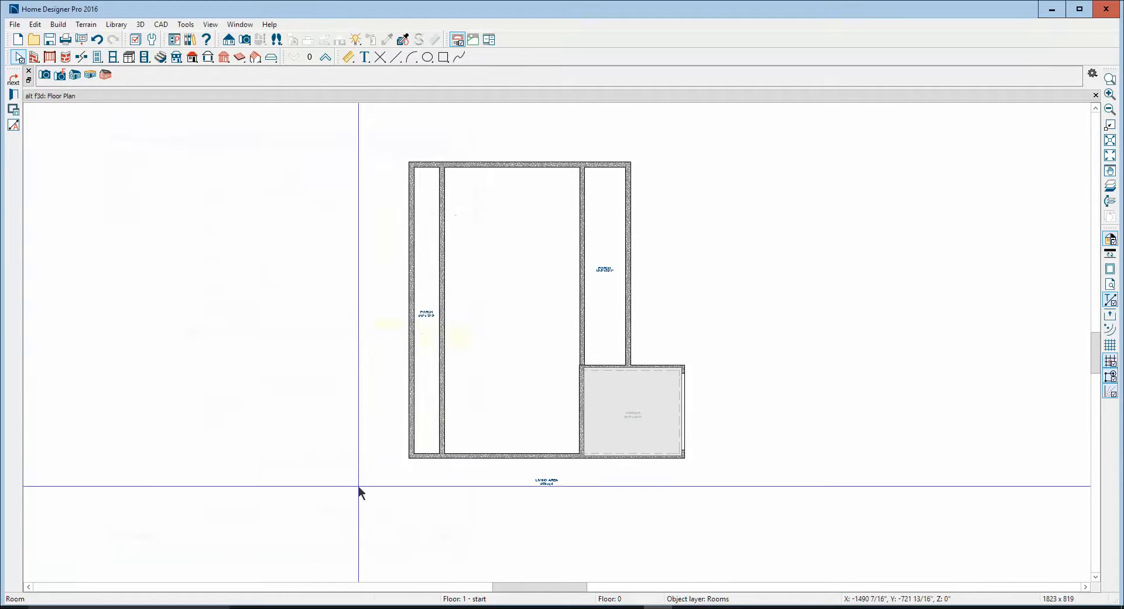
double_click(424, 381)
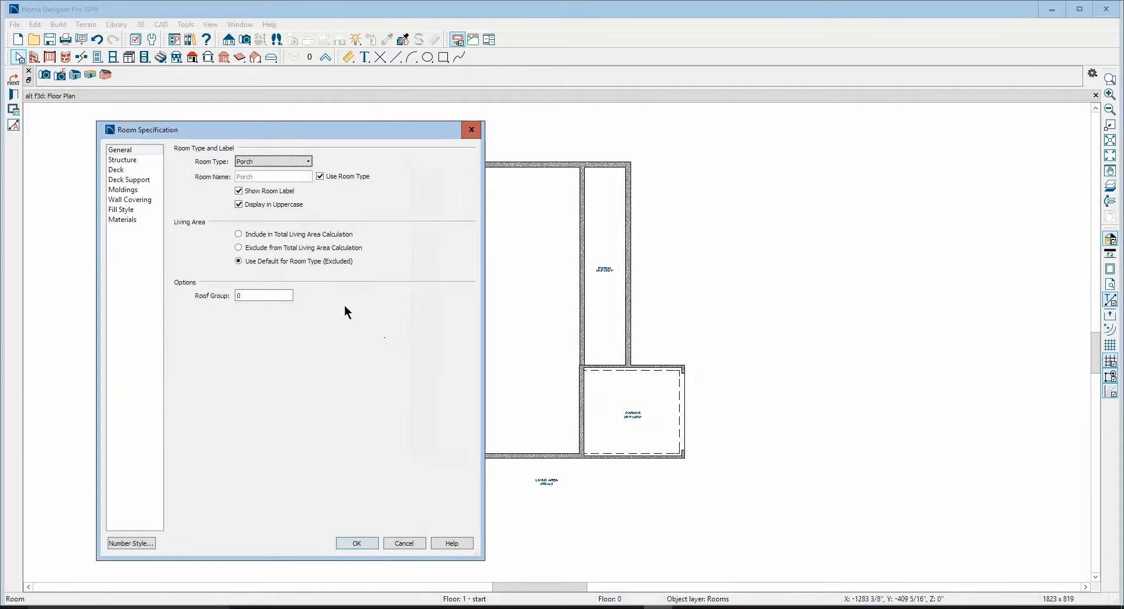
click(127, 159)
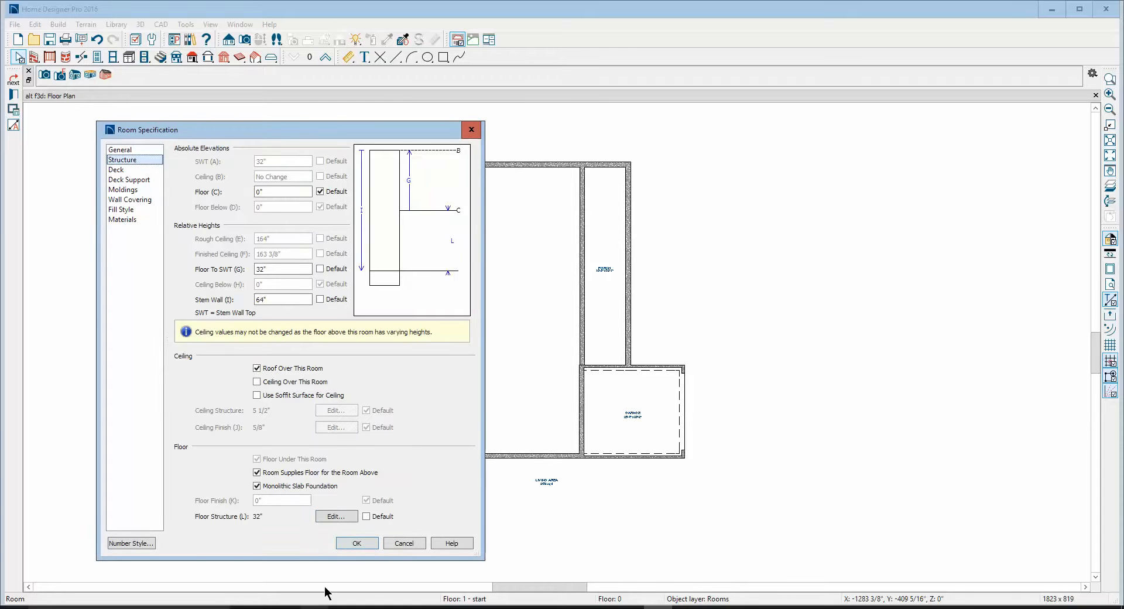
click(350, 542)
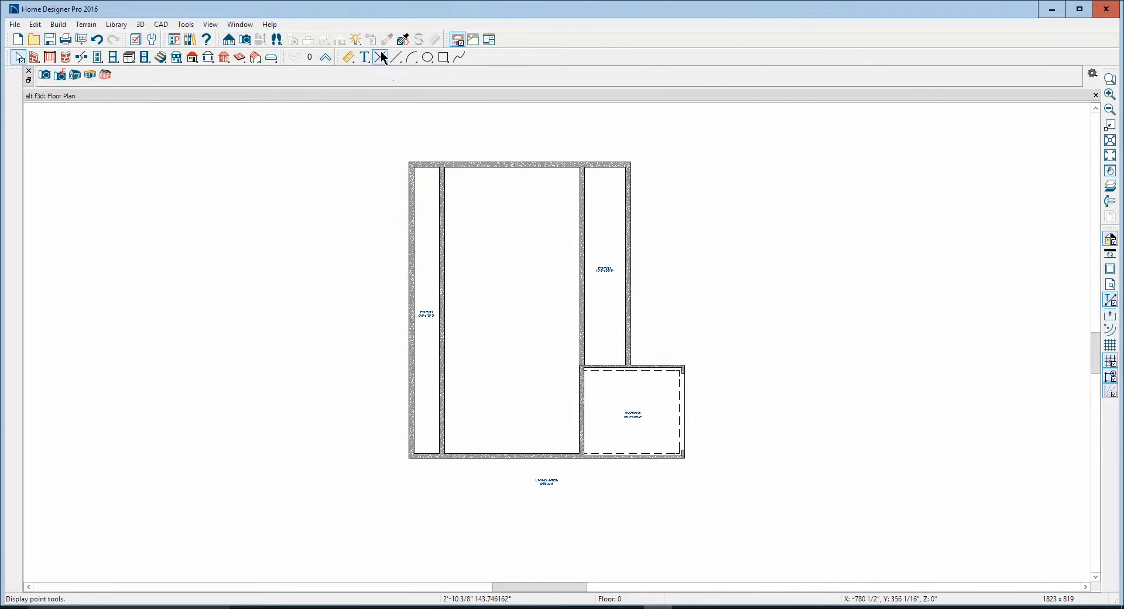
Generate a perspective full overview and inspect the foundation and porch floor from the garage side
click(243, 40)
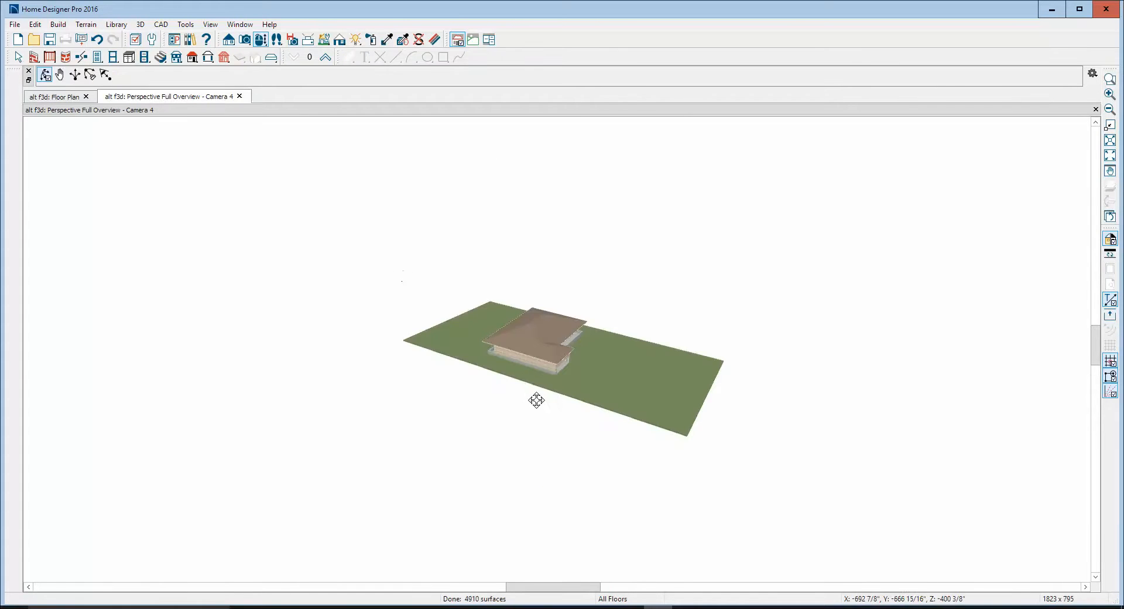
scroll(556, 351, up, 5)
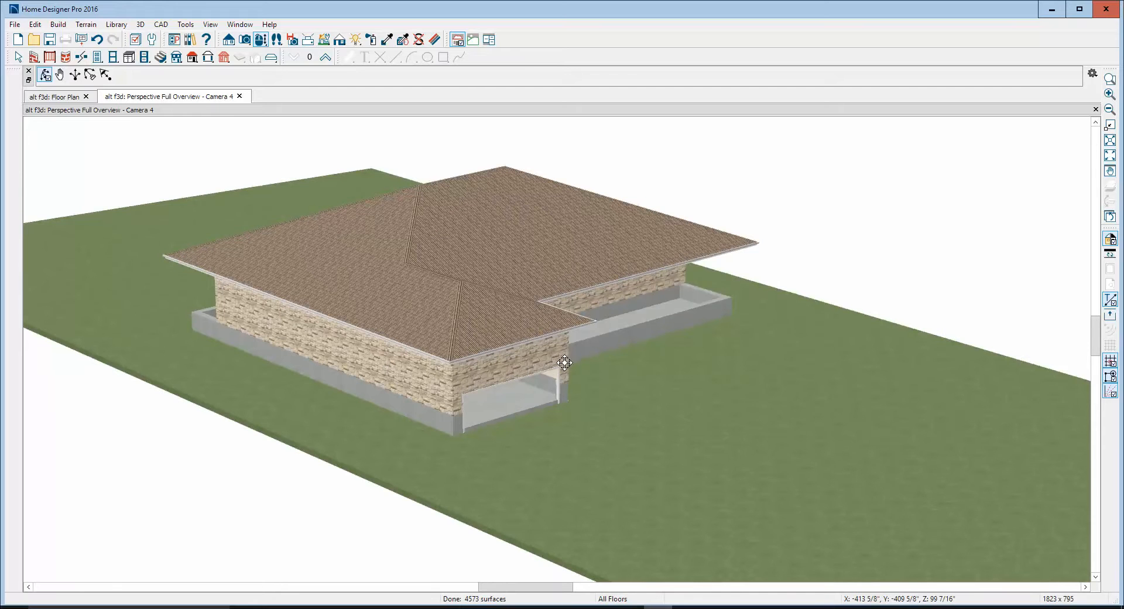
drag(644, 358, 518, 335)
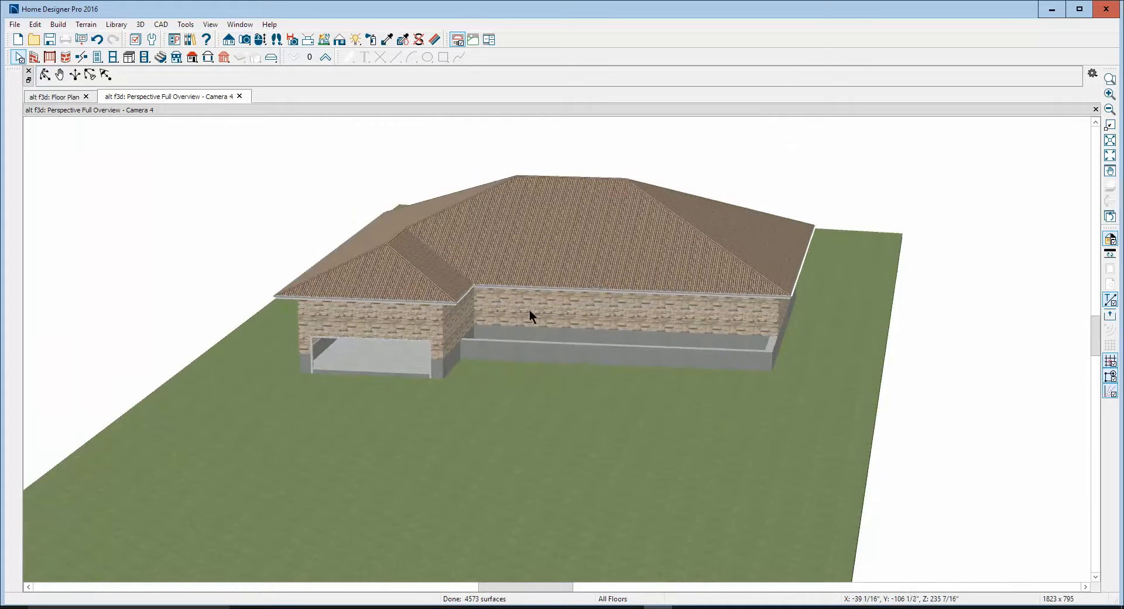
key(ctrl+Tab)
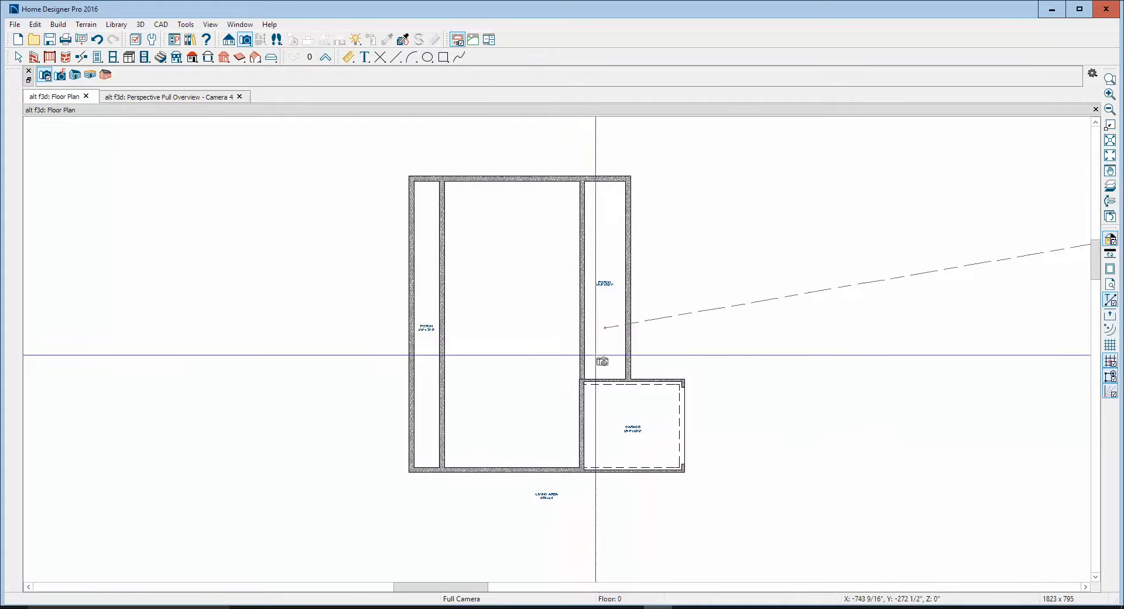
On Floor 1, disable Monolithic Slab Foundation and Floor Supplied by the Foundation Room Below for the porch adjoining the garage
click(324, 57)
right_click(603, 314)
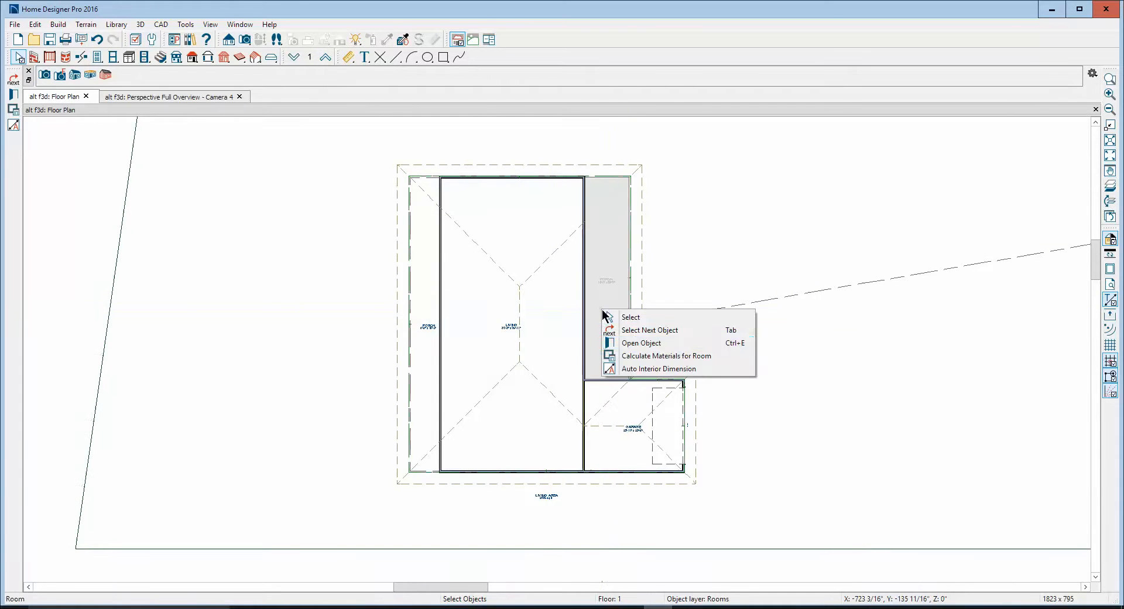
click(636, 343)
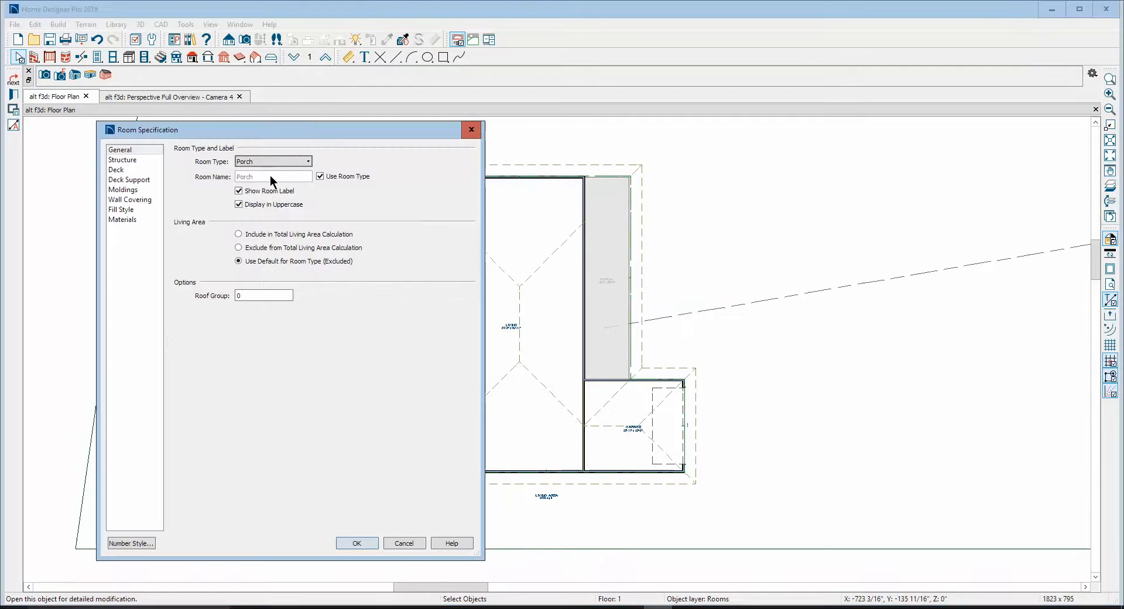
click(135, 159)
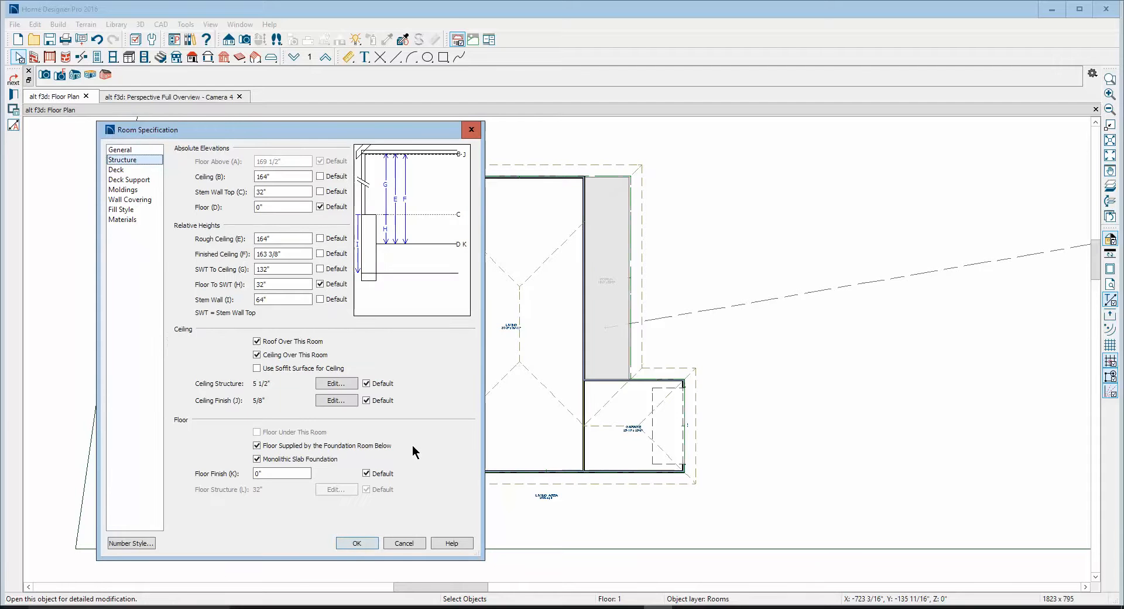
click(257, 459)
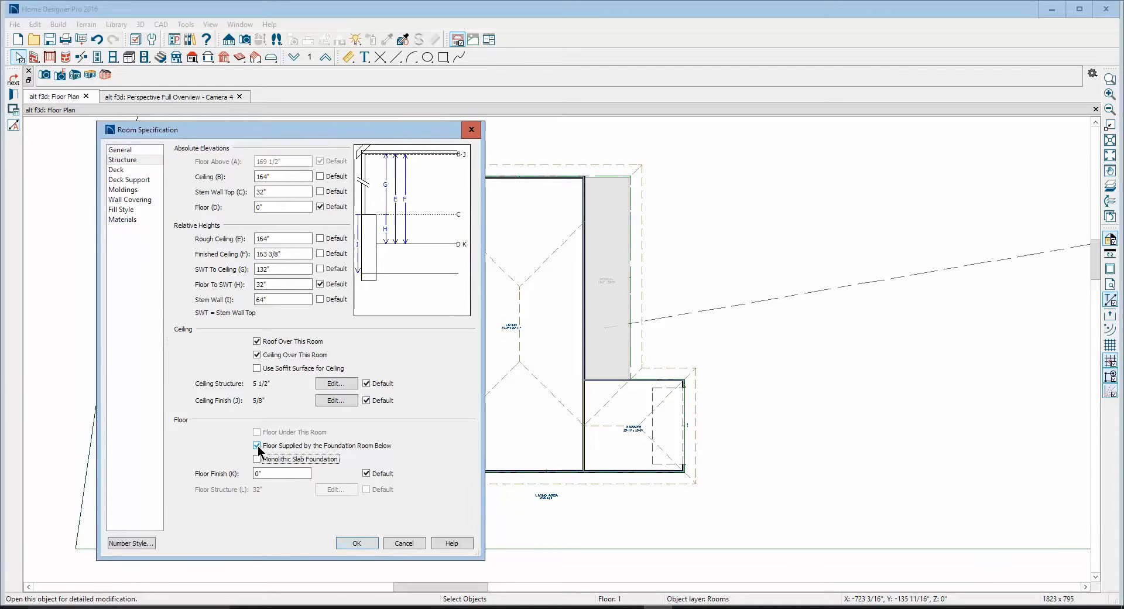
click(256, 446)
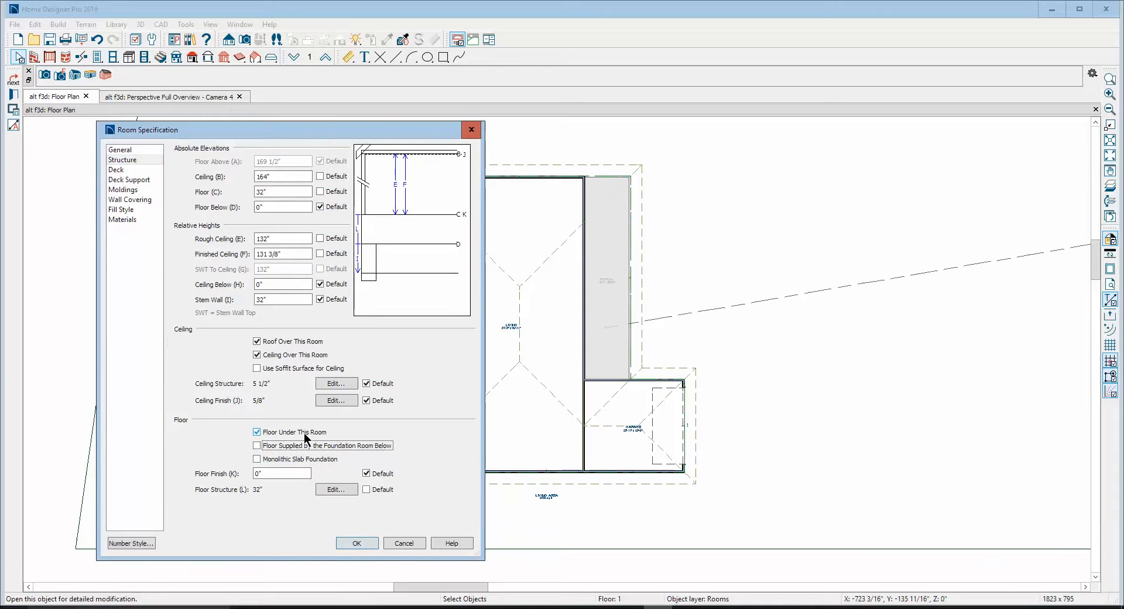
click(357, 542)
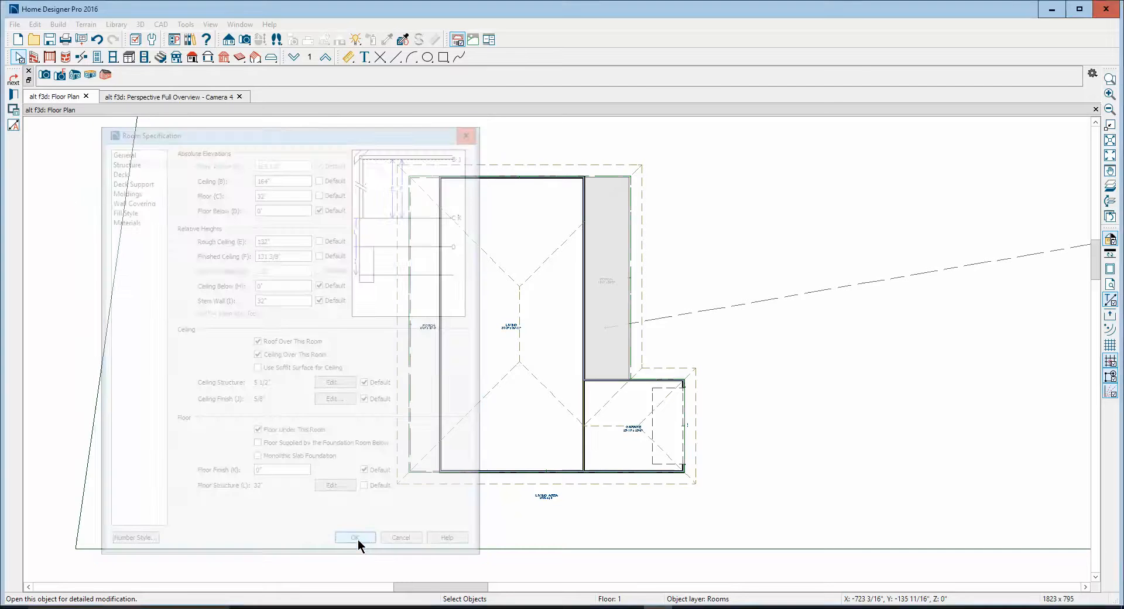
click(679, 338)
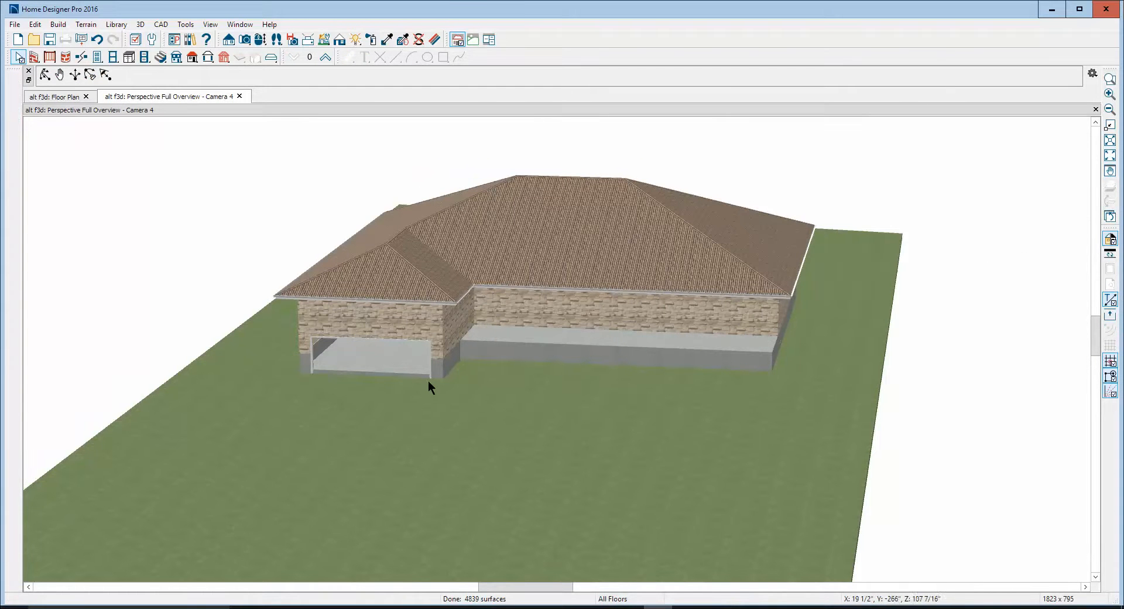
Disable Floor Supplied by the Foundation Room Below for the garage on Floor 1
key(ctrl+Tab)
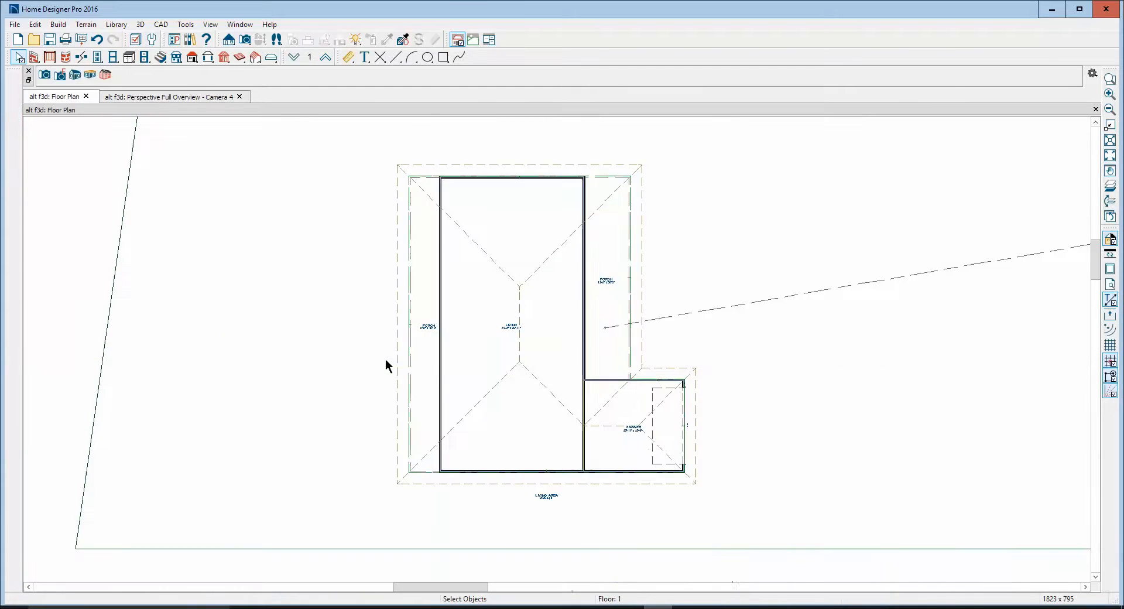
right_click(621, 439)
click(686, 473)
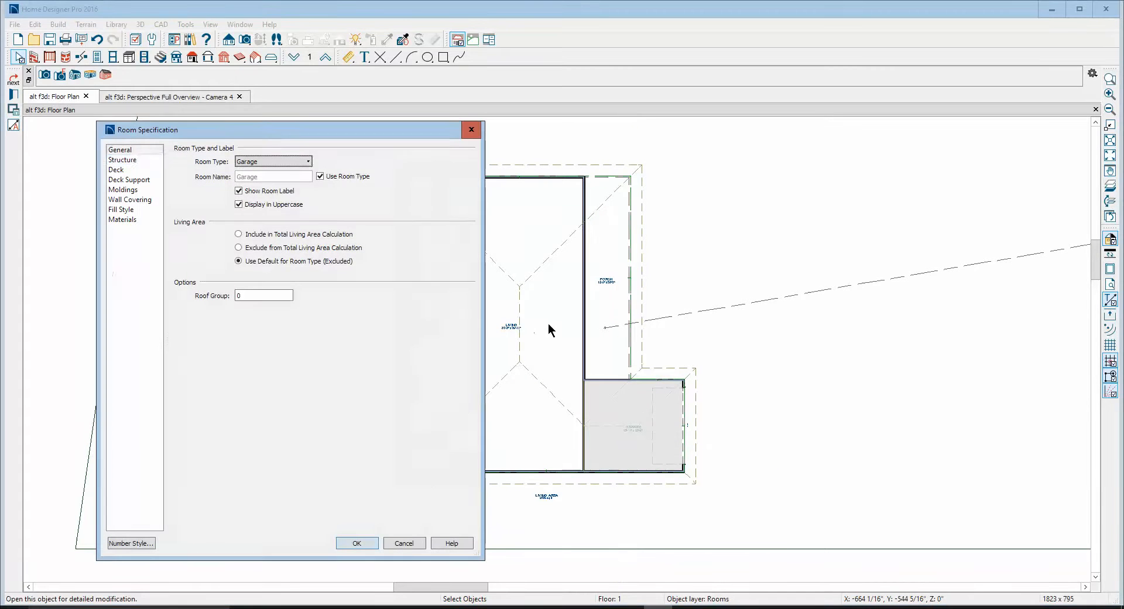
click(122, 159)
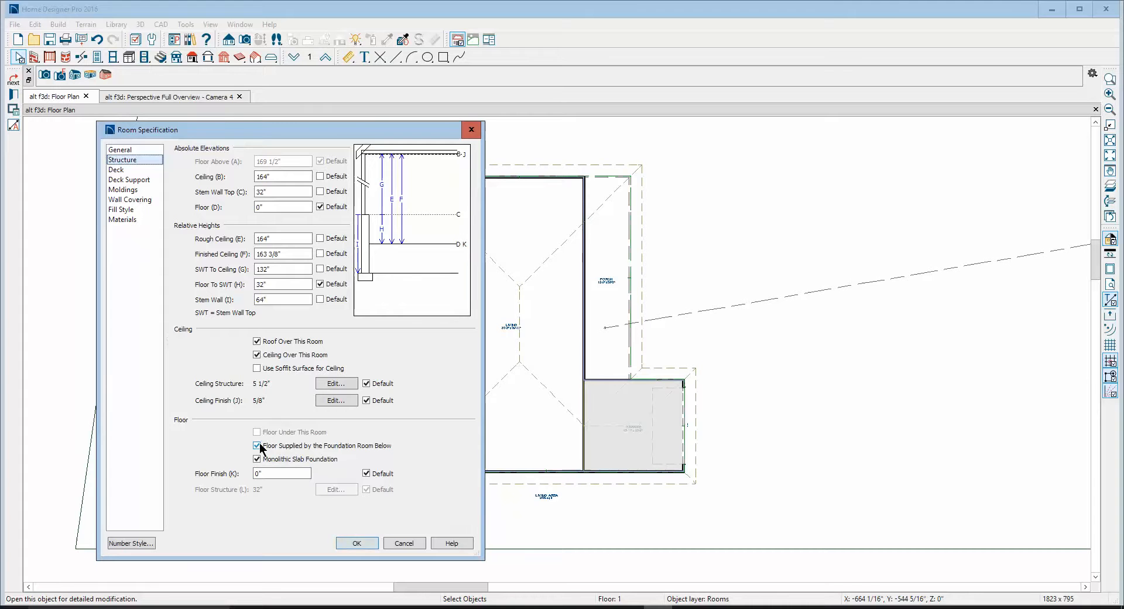
click(258, 445)
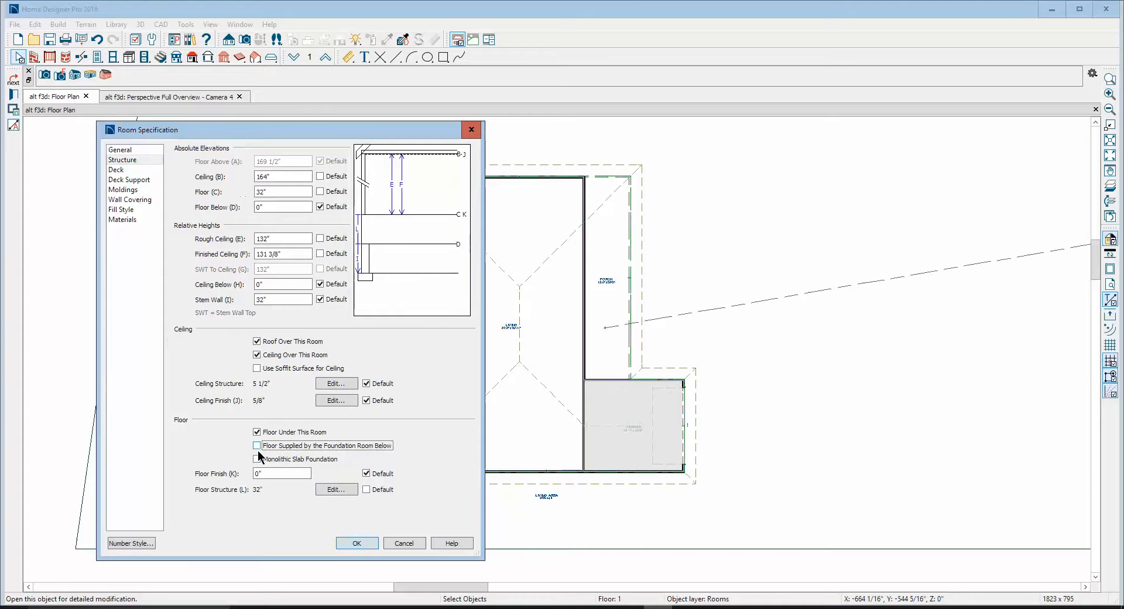
click(356, 542)
click(679, 339)
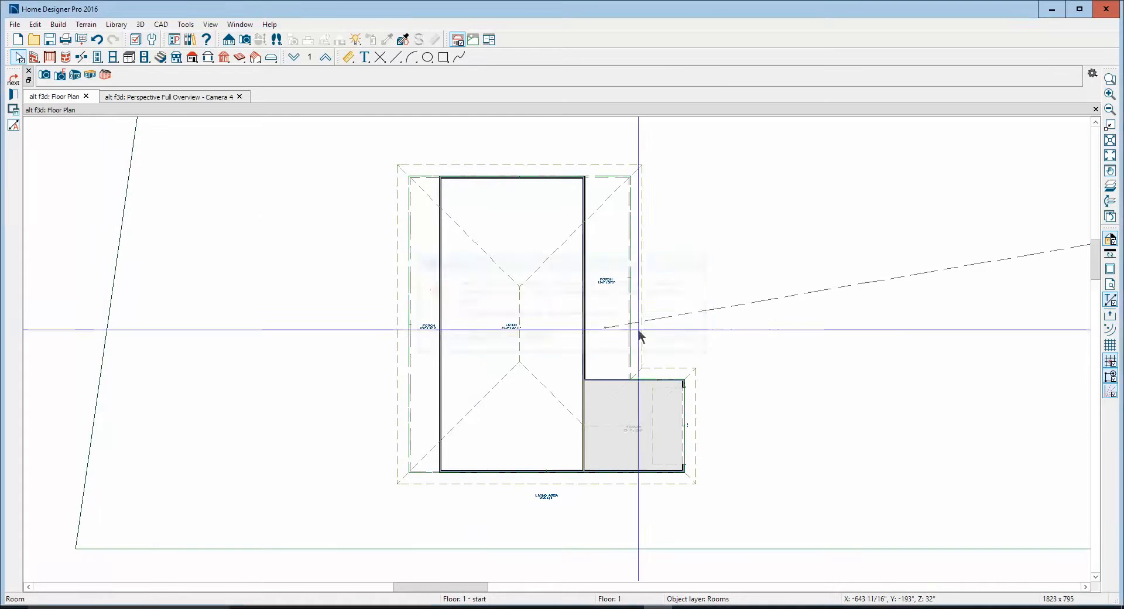
Disable Floor Supplied by the Foundation Room Below for the large living room on Floor 1
right_click(474, 311)
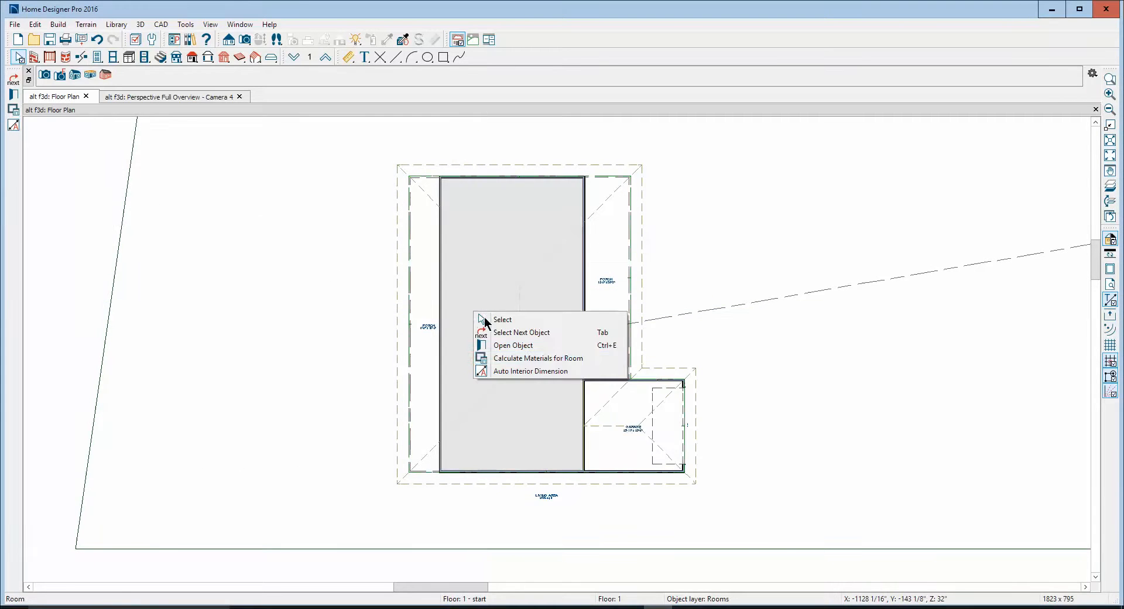
click(529, 343)
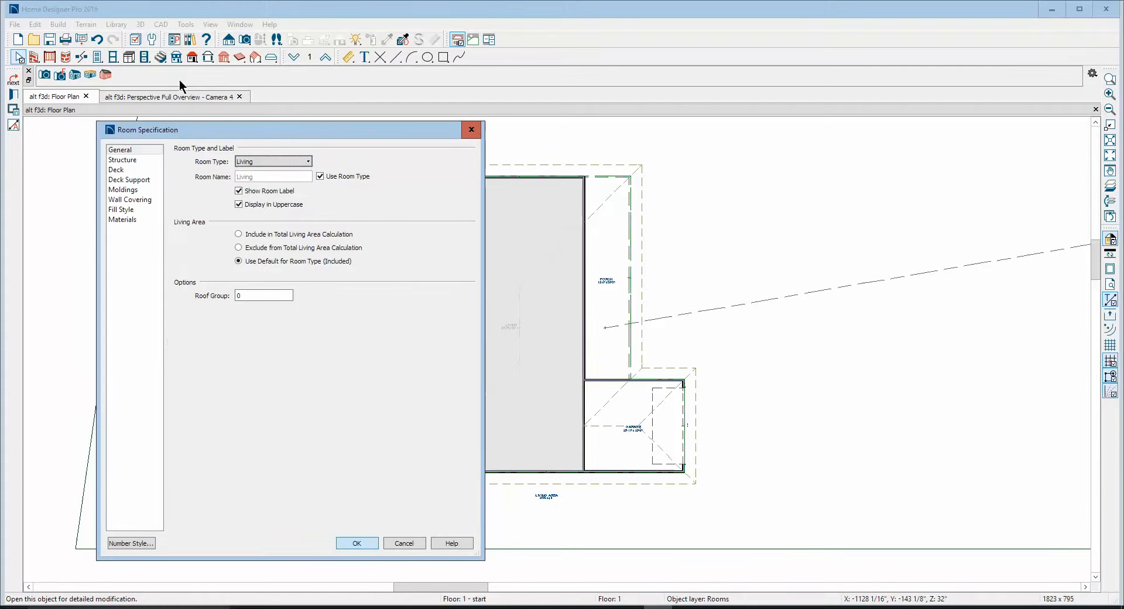
click(122, 160)
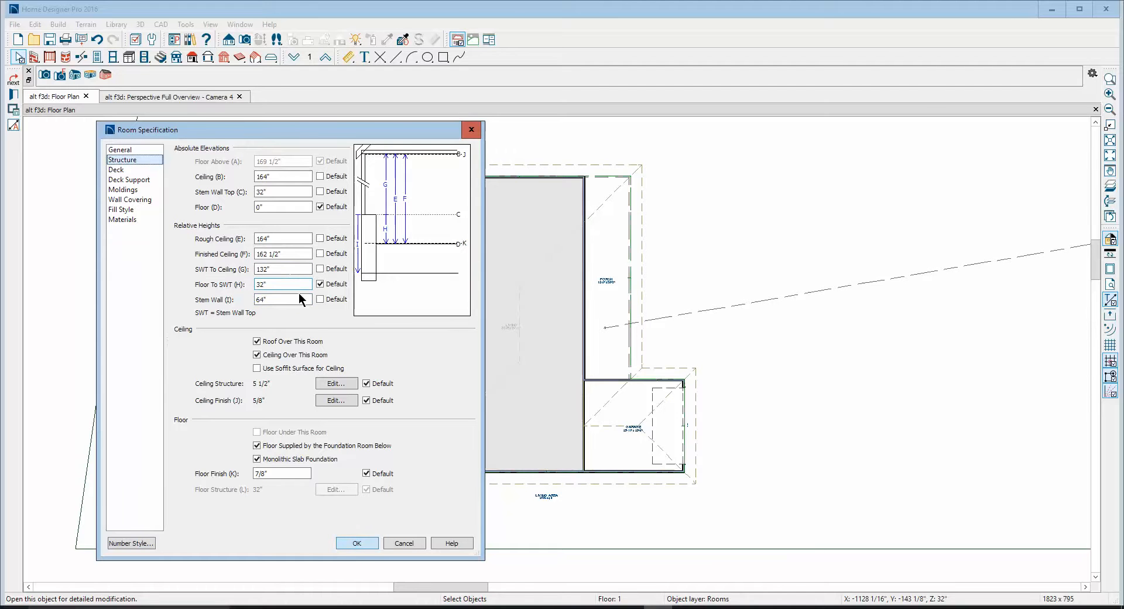
click(266, 446)
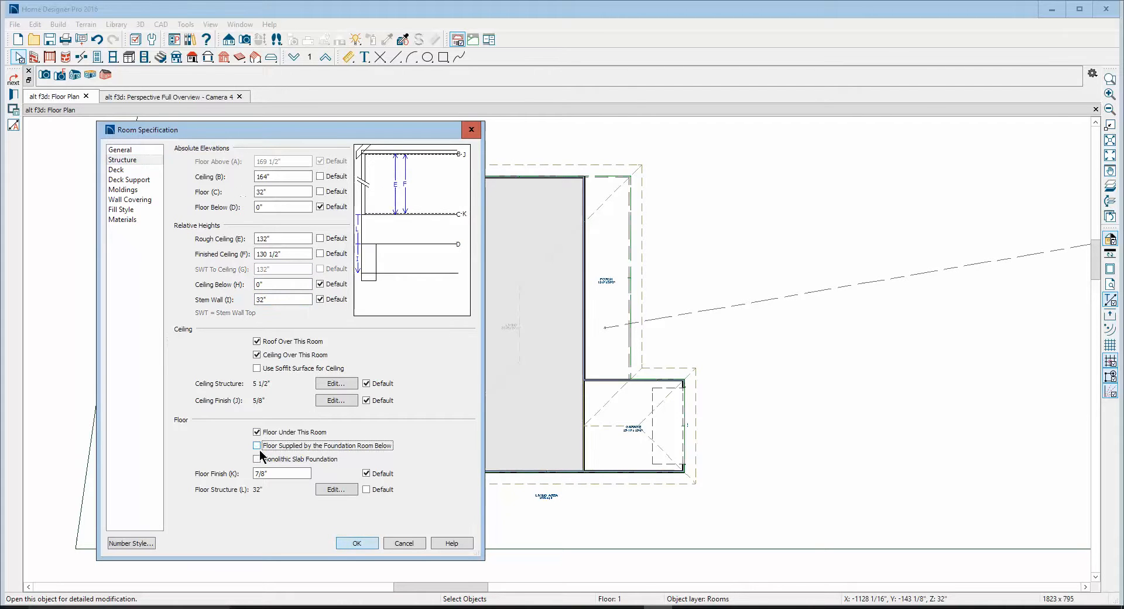
click(359, 542)
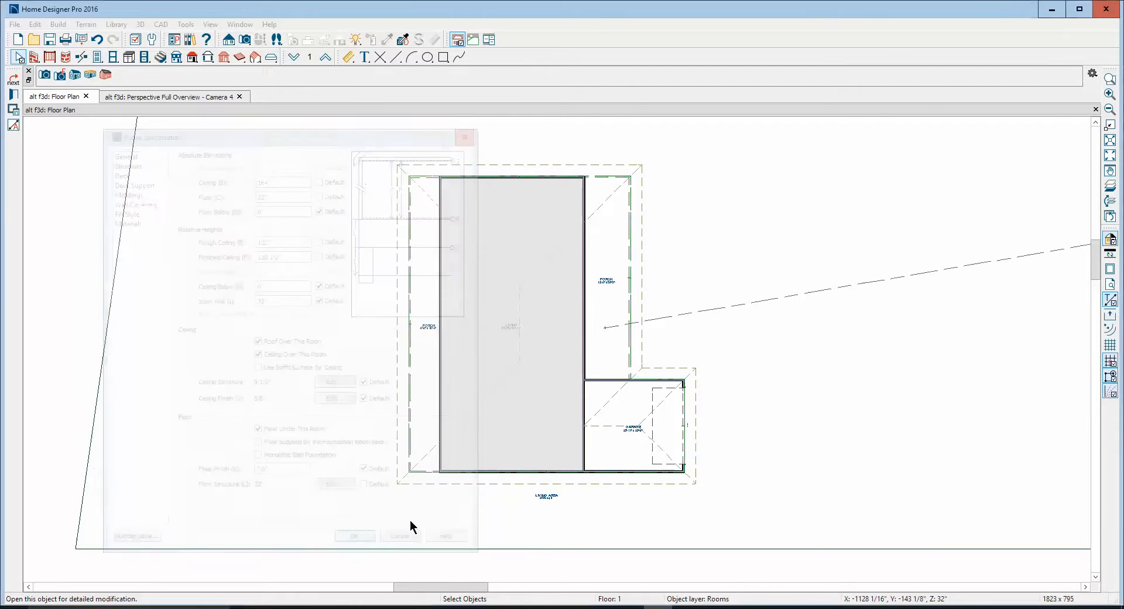
click(682, 343)
Inspect the garage and porch floors in the perspective overview, orbiting around the house
key(ctrl+Tab)
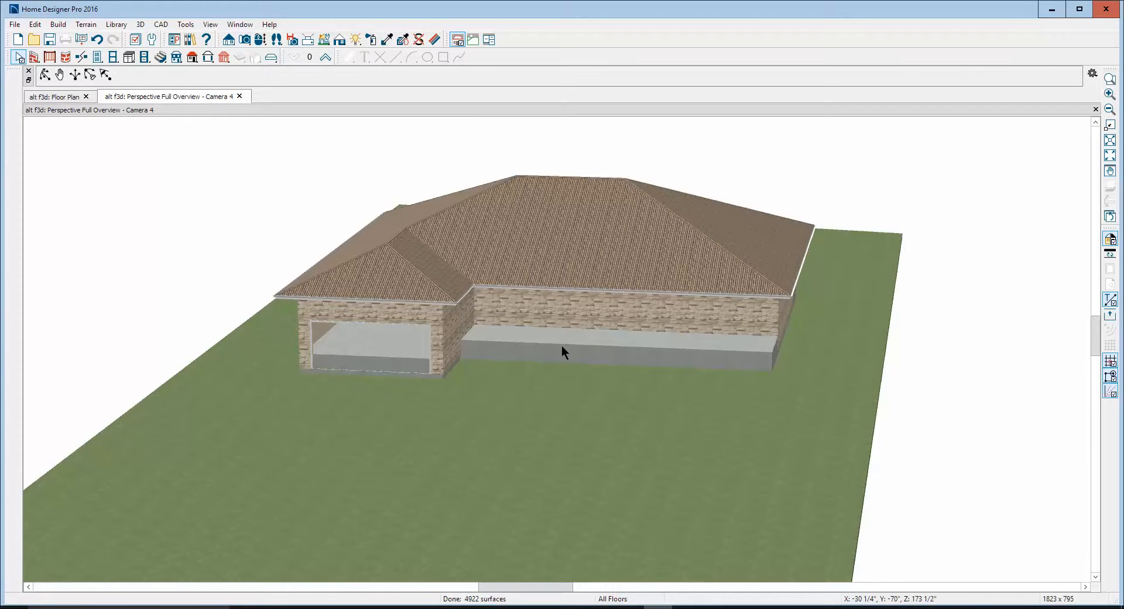
click(45, 74)
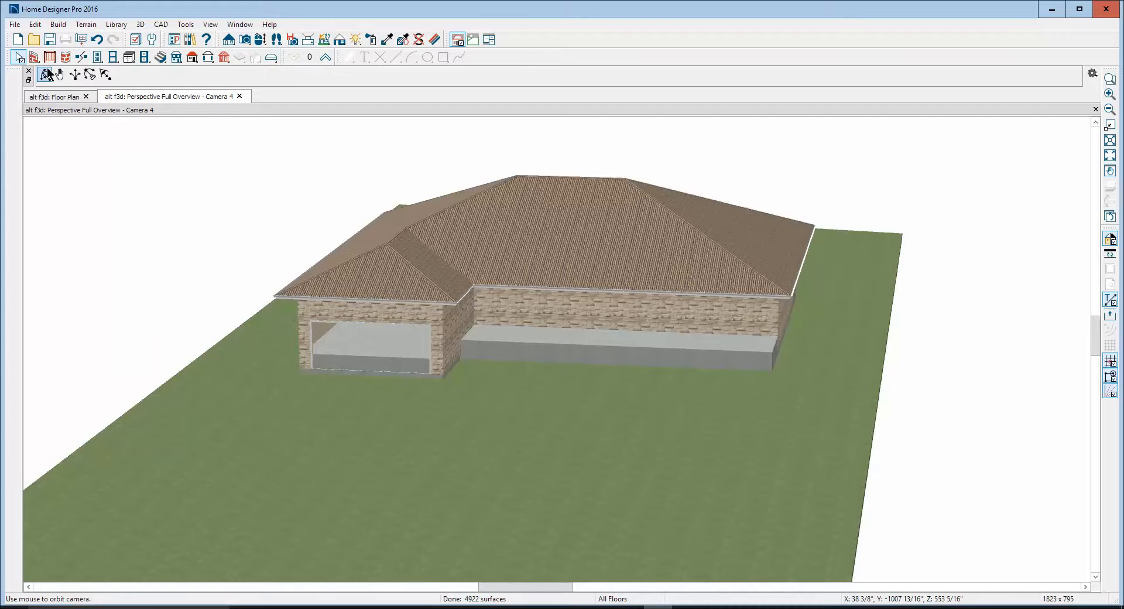
drag(514, 306, 223, 326)
key(ctrl+Tab)
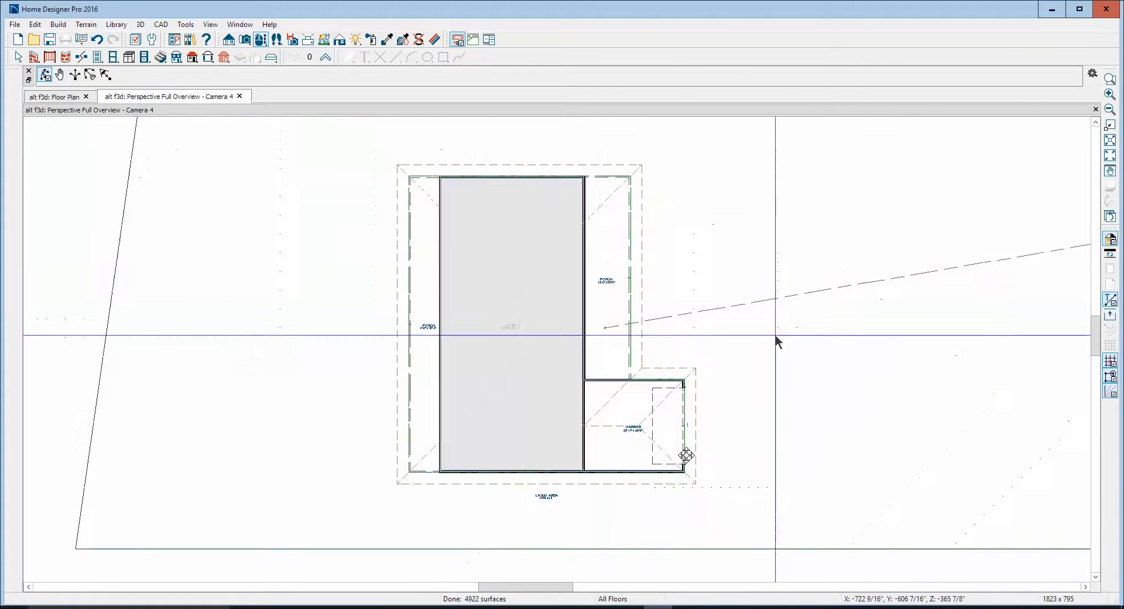
On Floor 1, disable Monolithic Slab Foundation and Floor Supplied by the Foundation Room Below for the long porch on the side opposite the garage
right_click(425, 301)
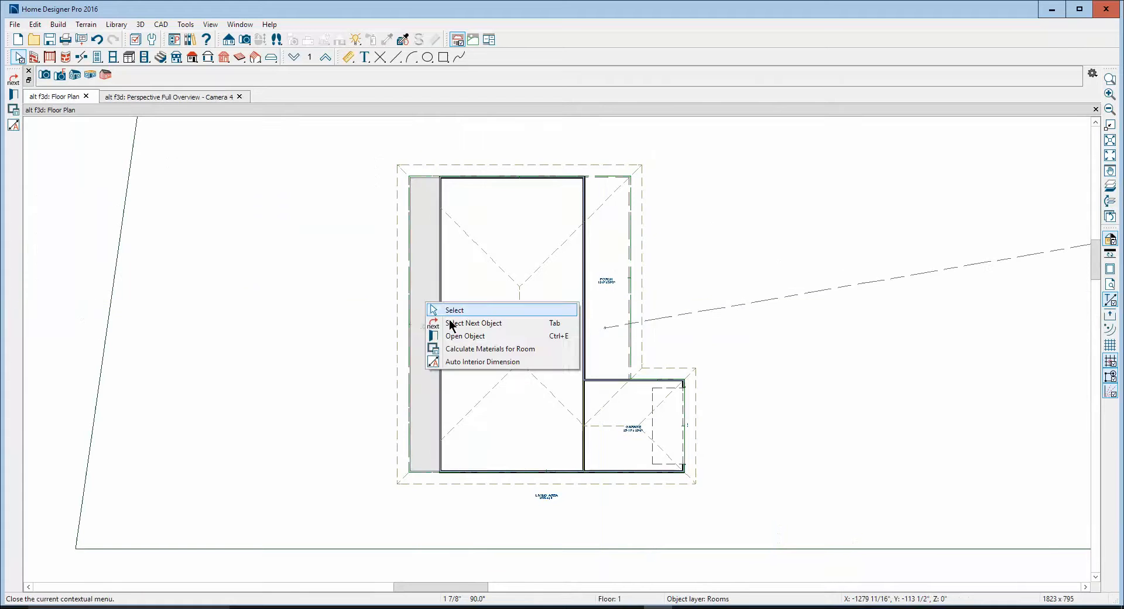
click(462, 336)
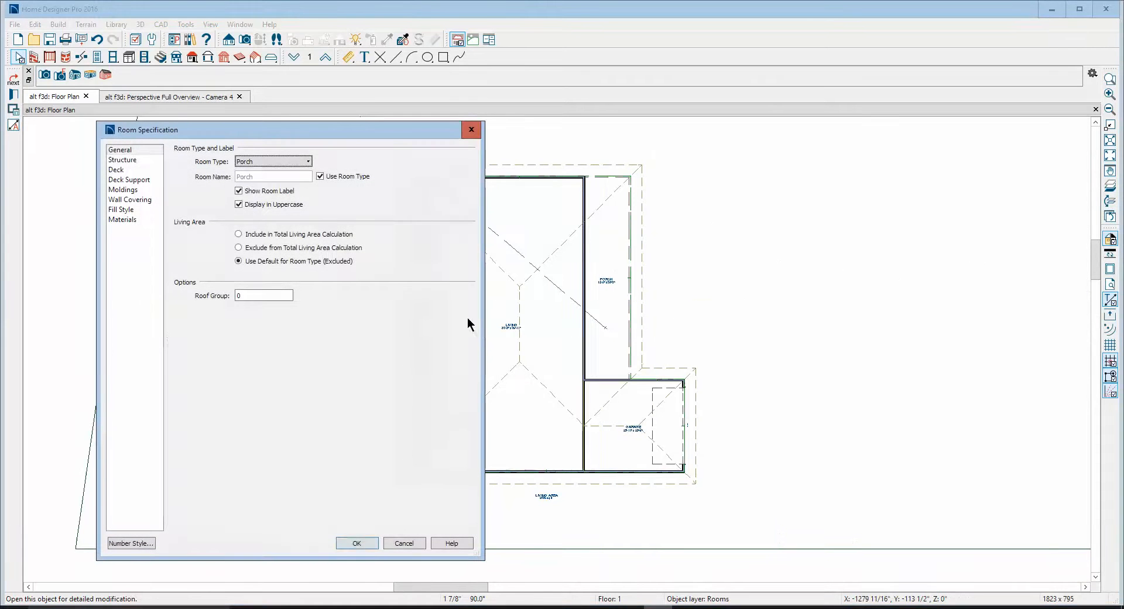
click(136, 160)
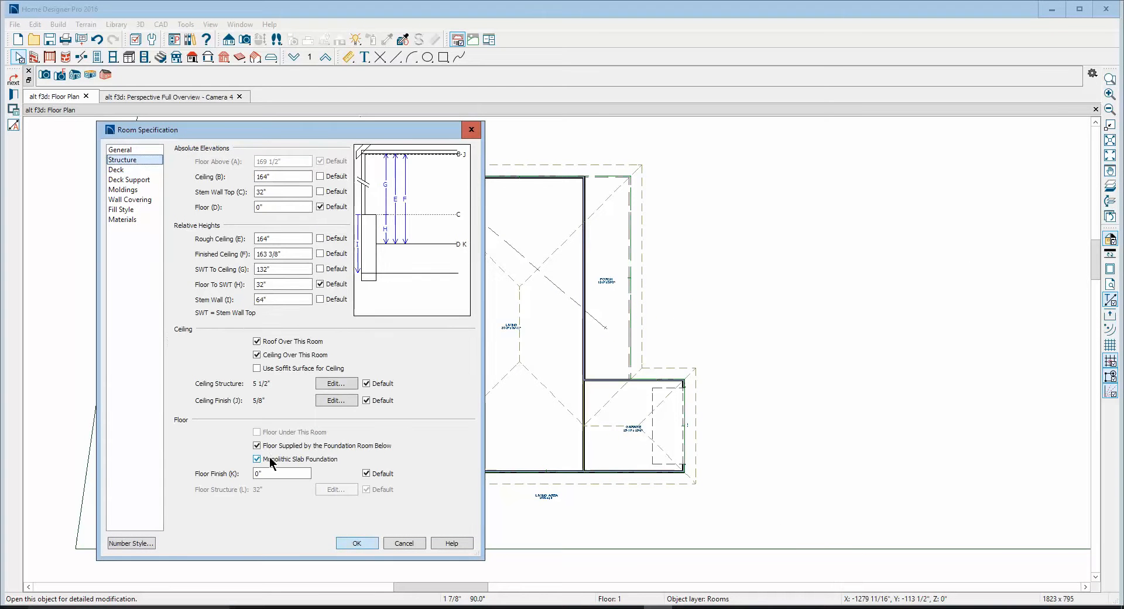
click(260, 459)
click(266, 445)
click(356, 543)
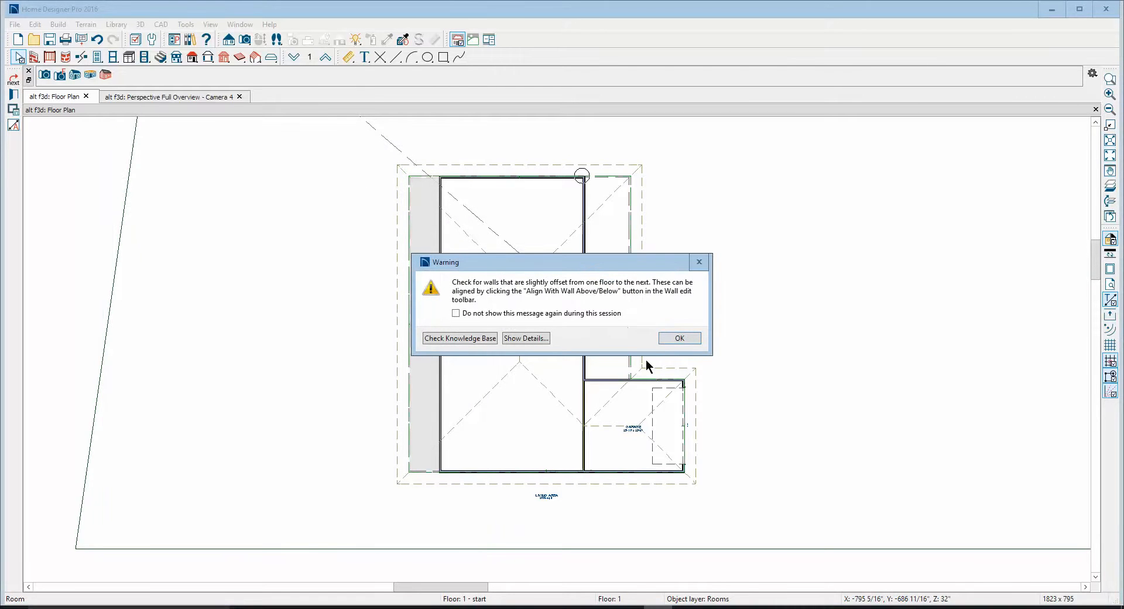
click(678, 338)
In the perspective overview, reset the absolute Floor (C) elevation of the porch adjoining the garage to its default
key(ctrl+Tab)
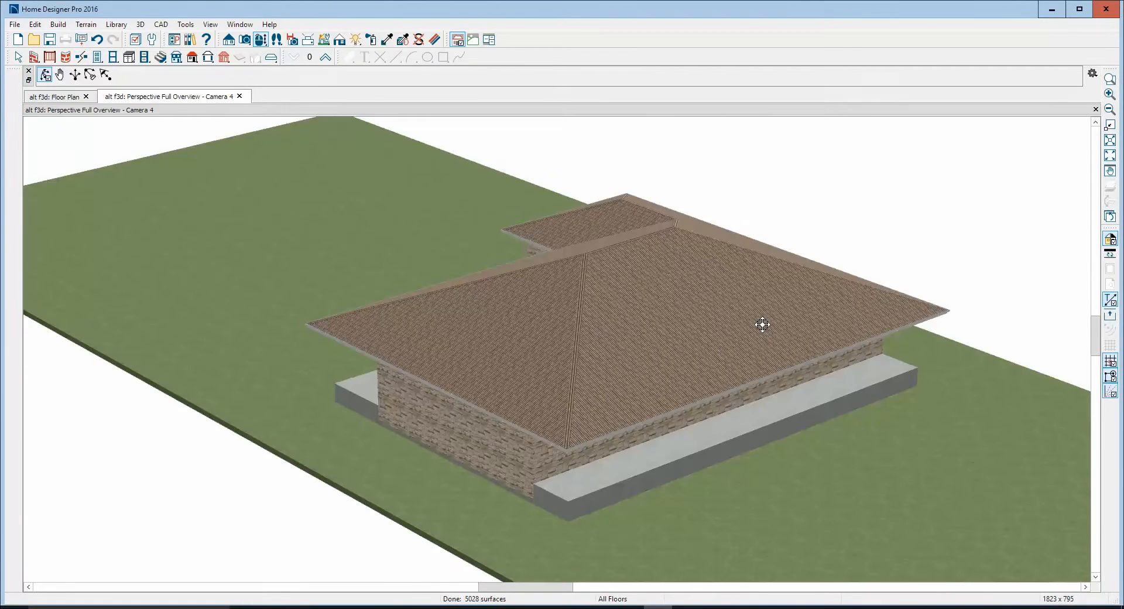
drag(682, 431, 697, 397)
right_click(656, 368)
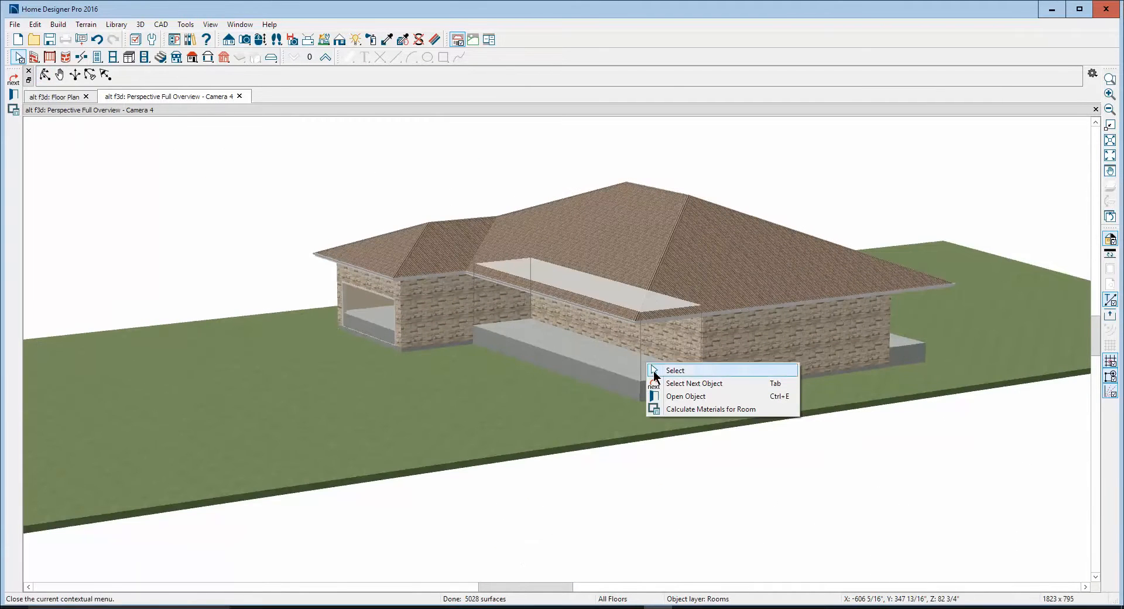
click(690, 398)
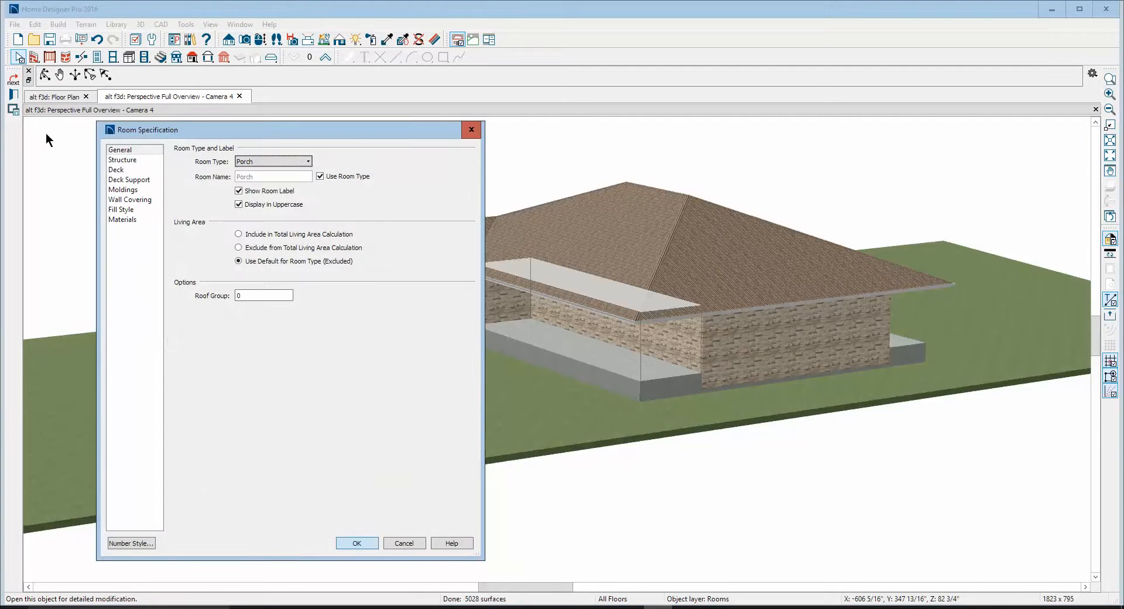
click(136, 162)
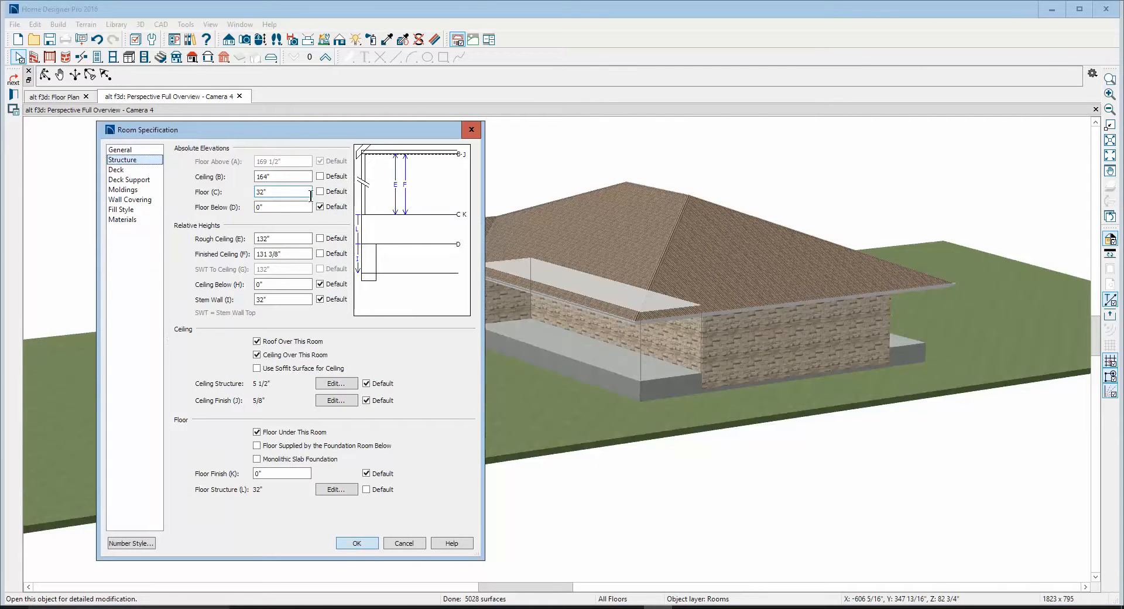
click(320, 191)
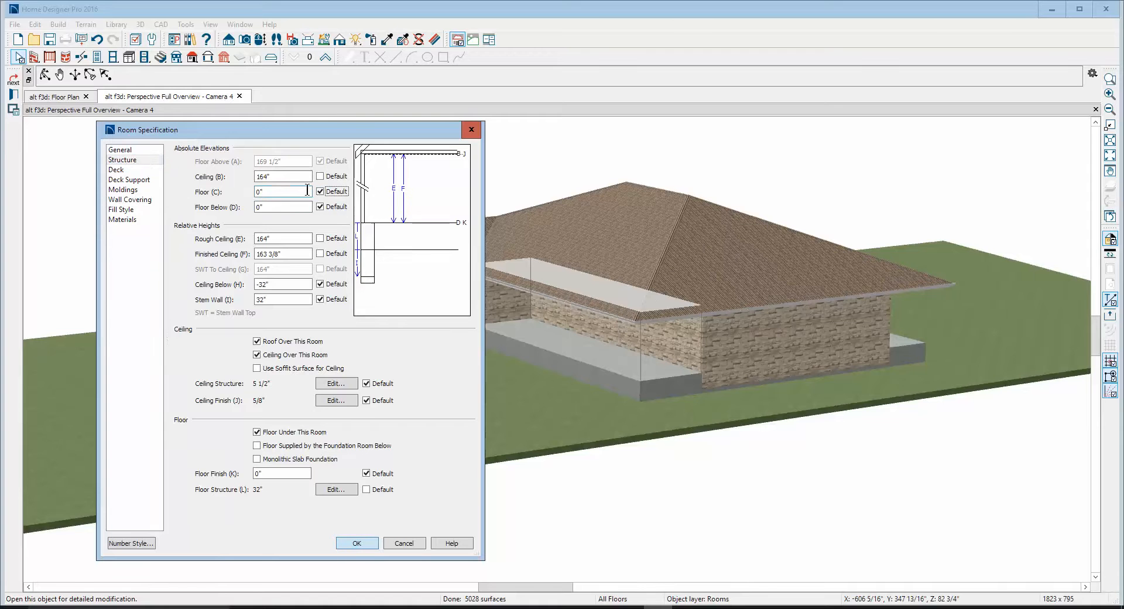
click(359, 542)
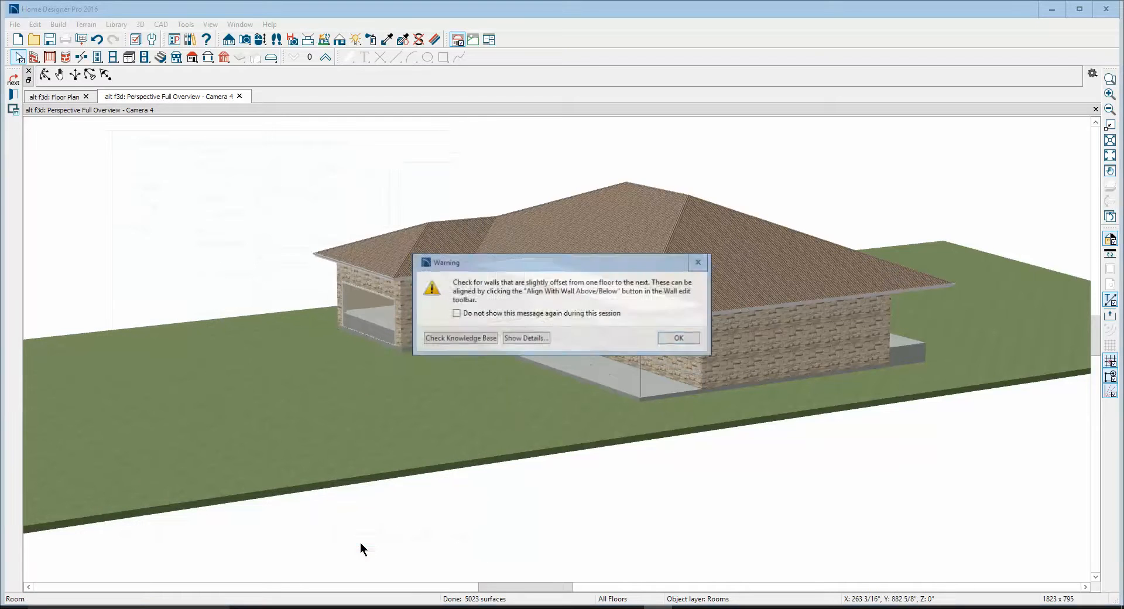
click(691, 342)
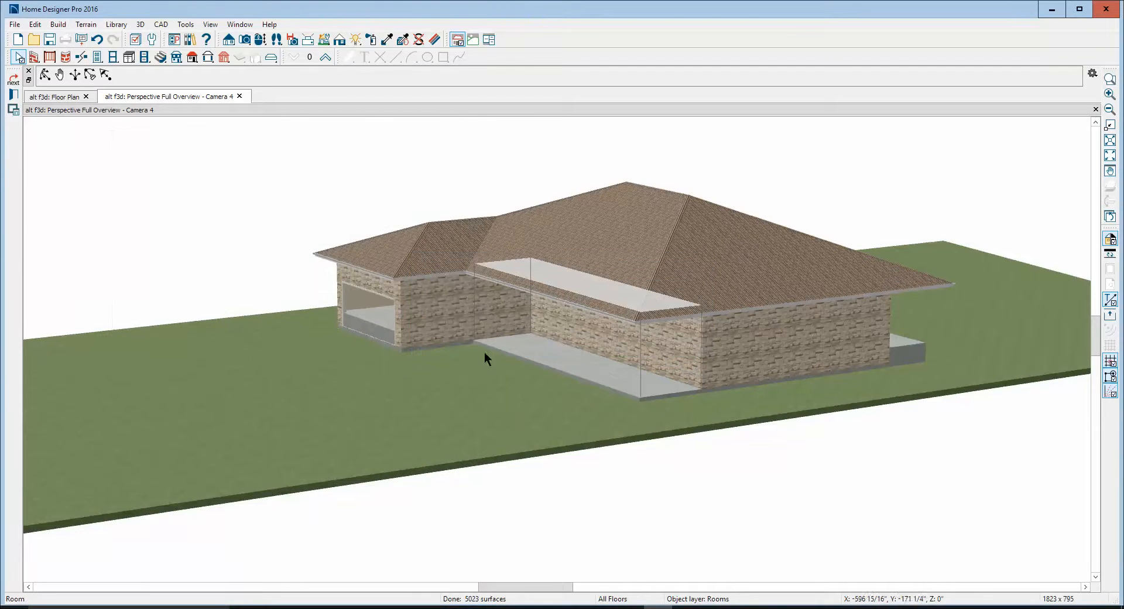
Reset the garage's absolute Floor (C) elevation to its default
right_click(384, 314)
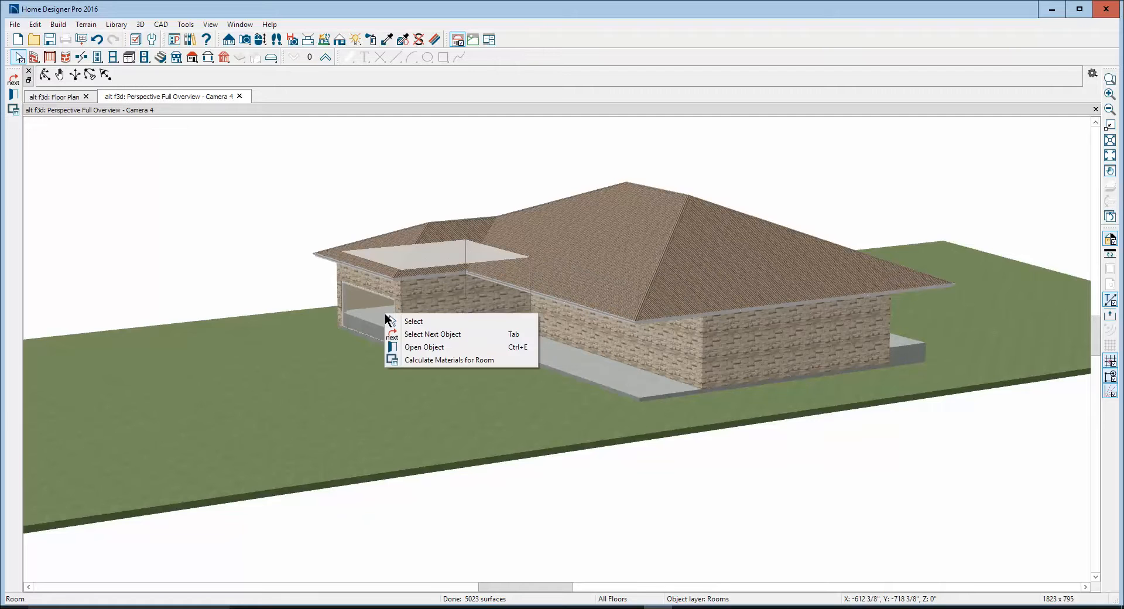
click(433, 348)
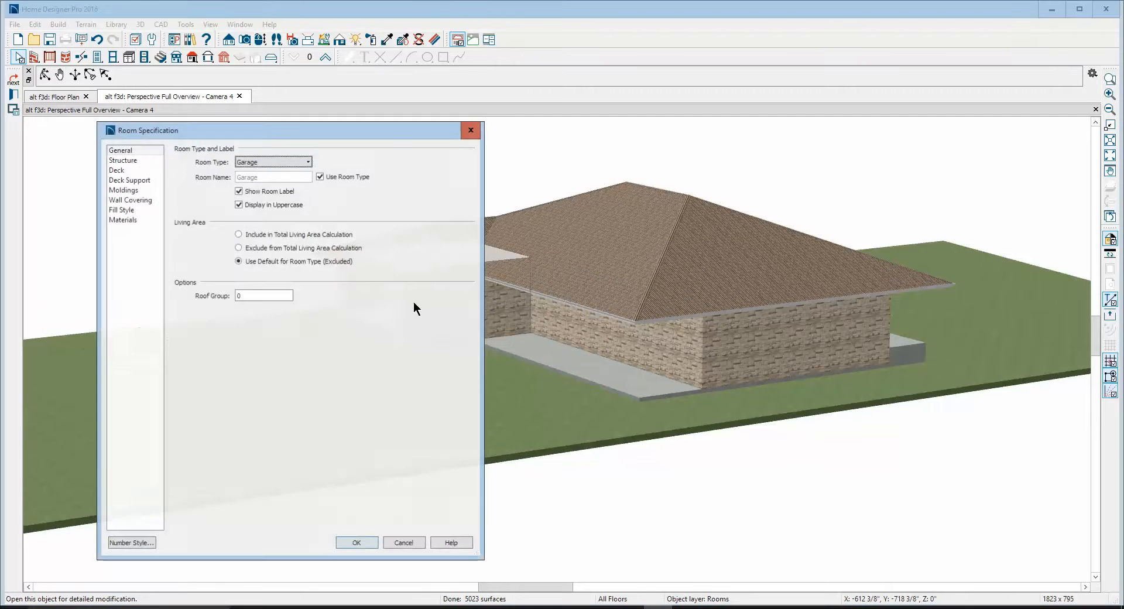
click(121, 160)
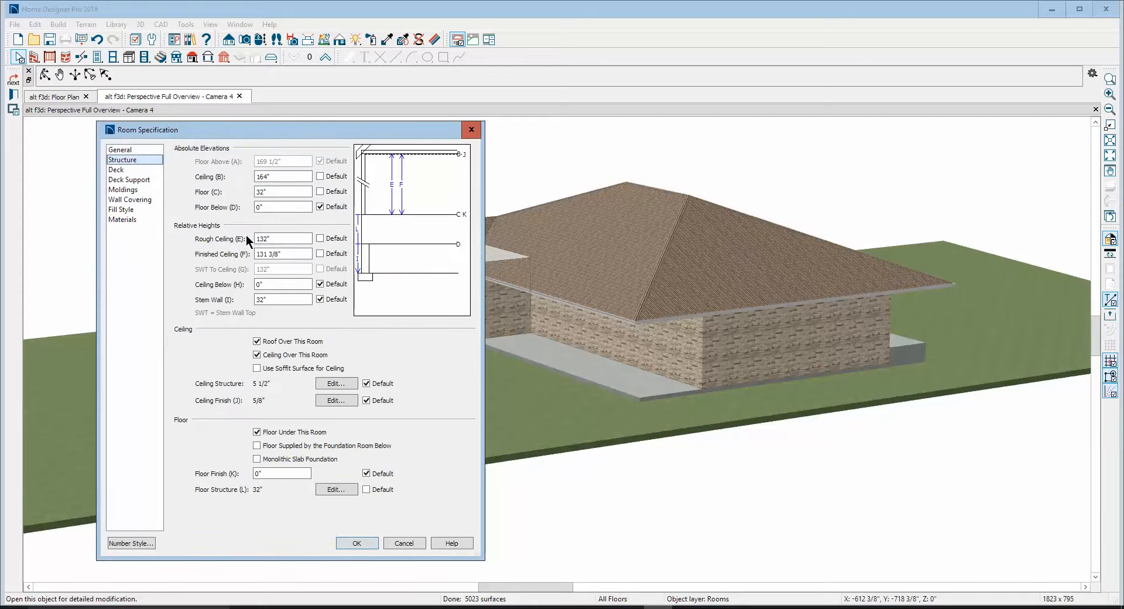
click(321, 191)
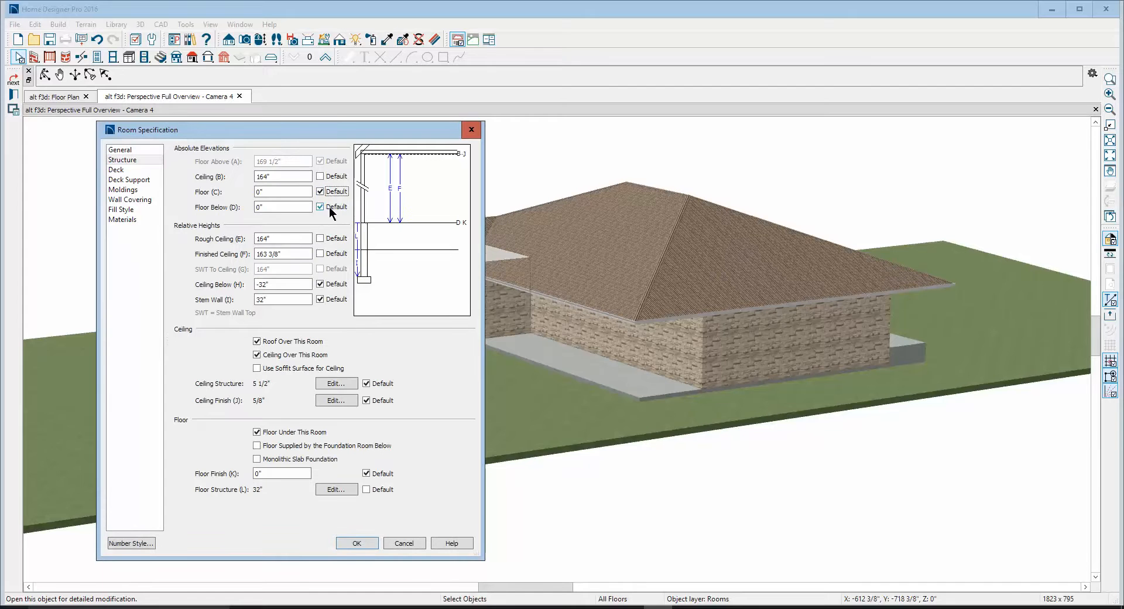
click(357, 543)
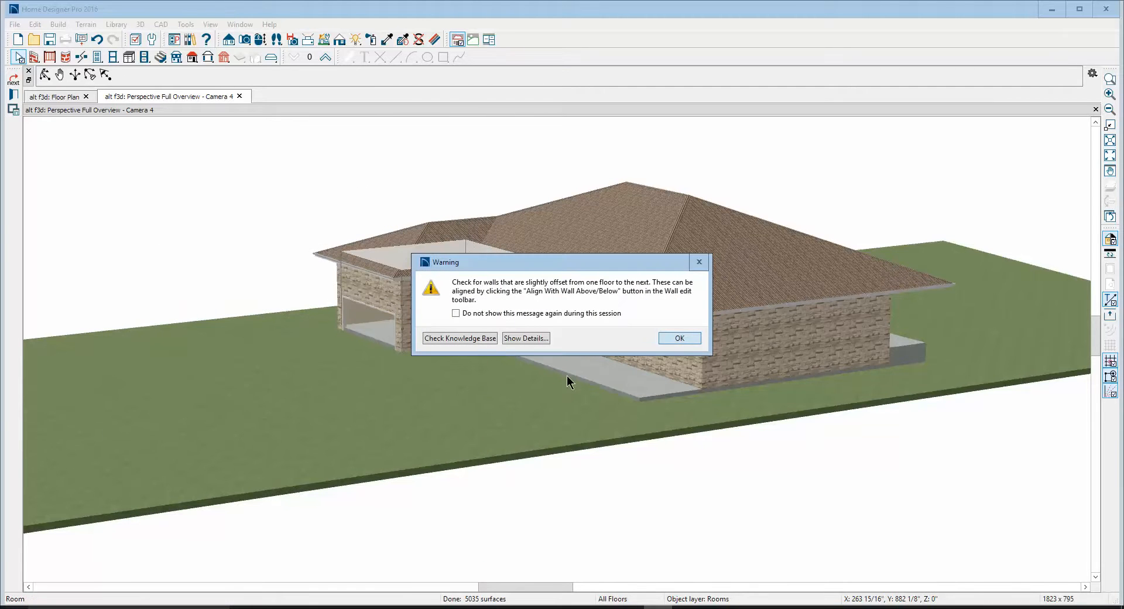
click(693, 337)
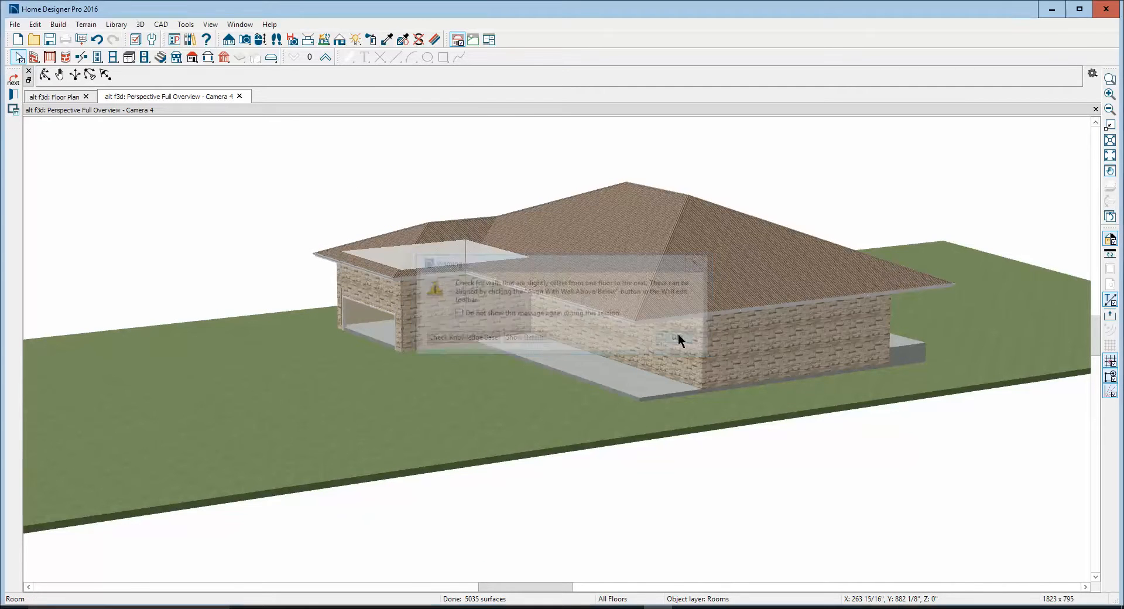
Reset the Floor (C) elevation and Finished Ceiling (F) height to default for the long porch opposite the garage
click(45, 74)
drag(498, 240, 379, 249)
right_click(561, 402)
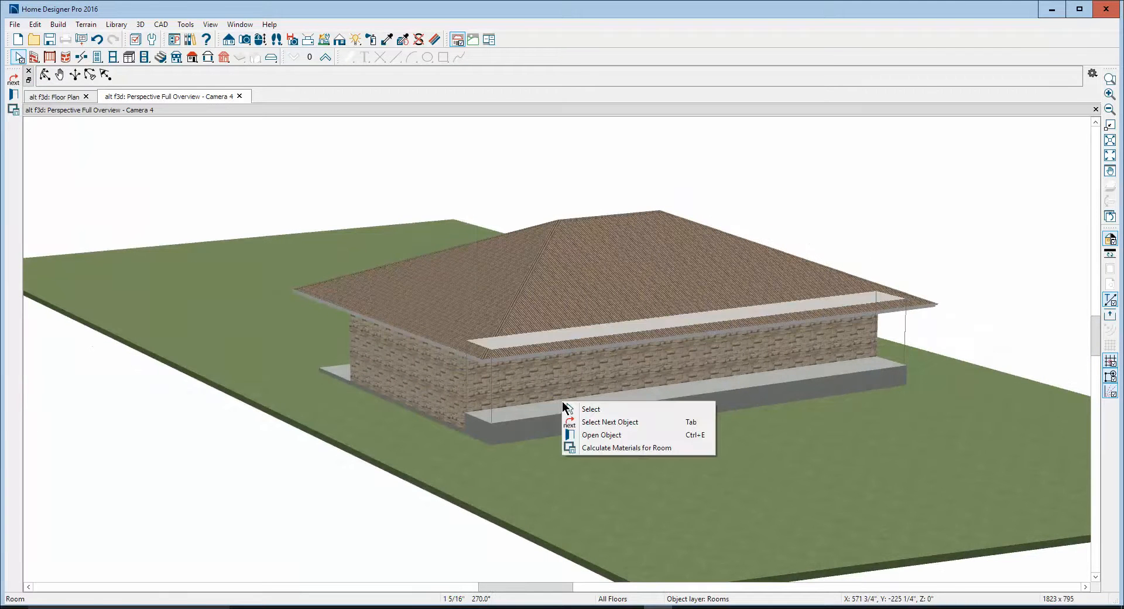
click(605, 436)
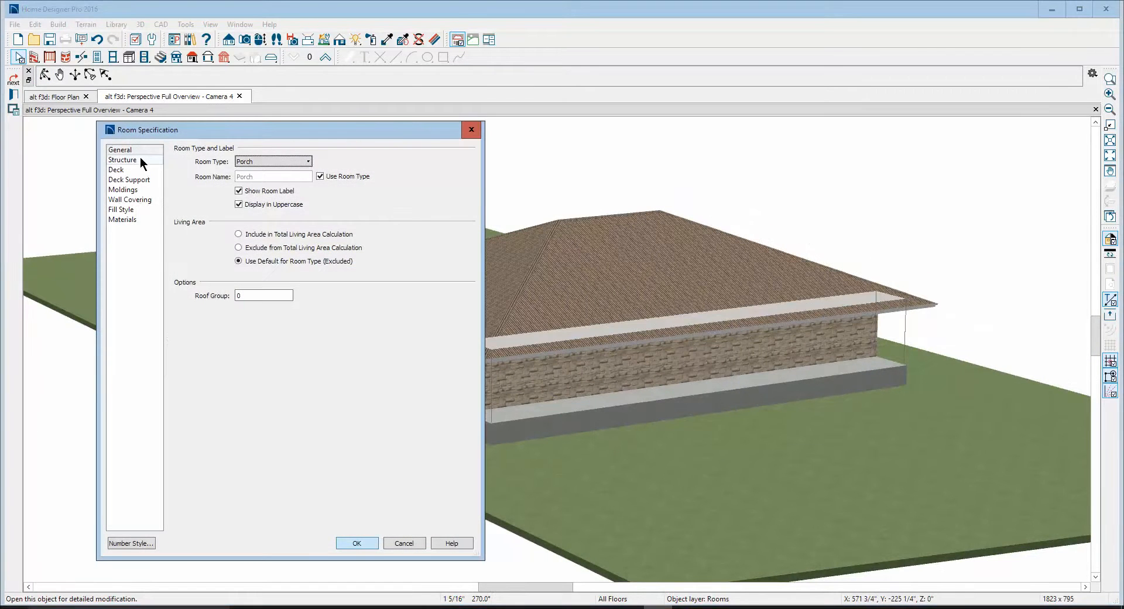
click(134, 159)
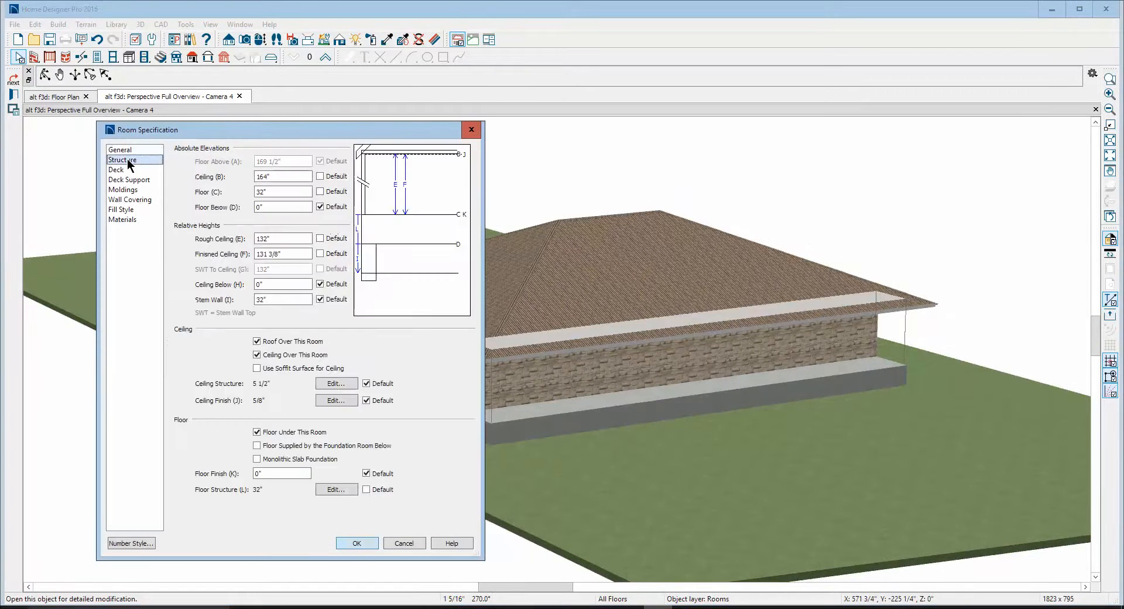
click(319, 192)
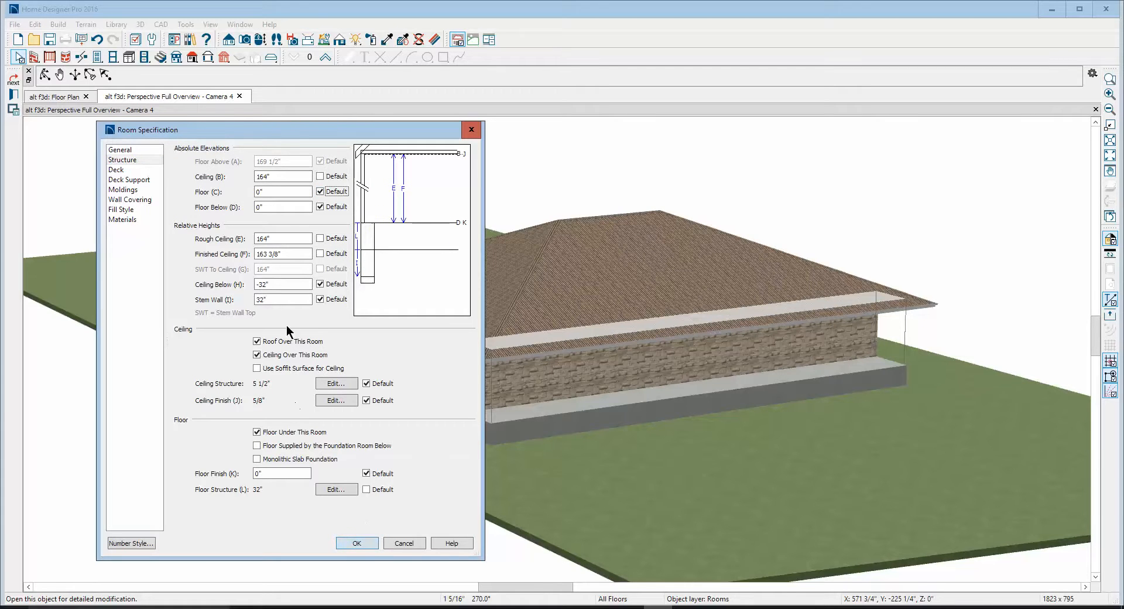
click(320, 253)
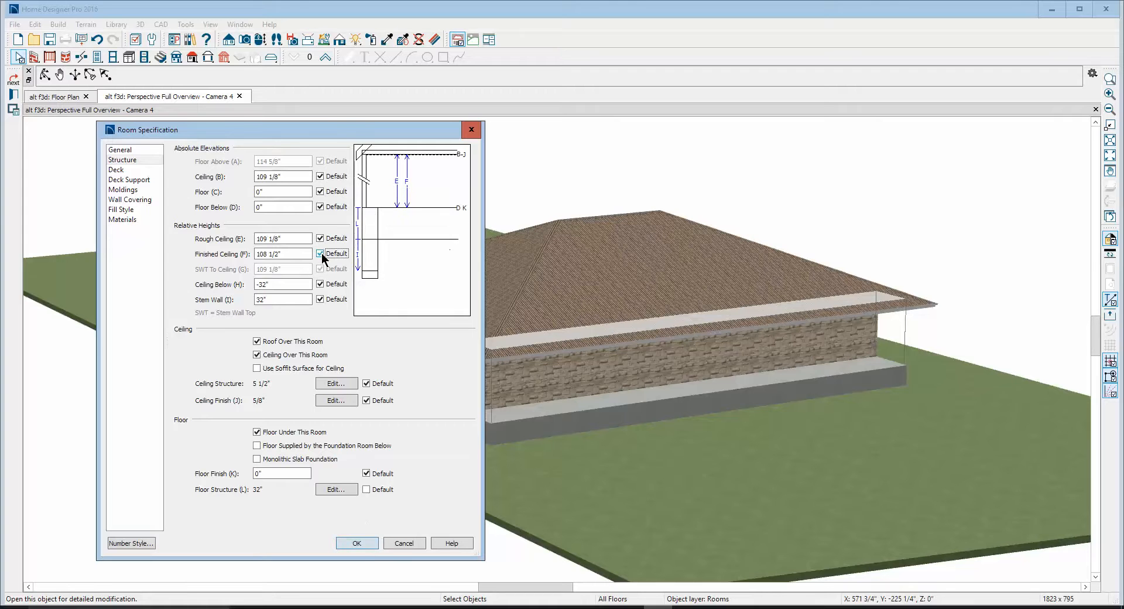
click(358, 543)
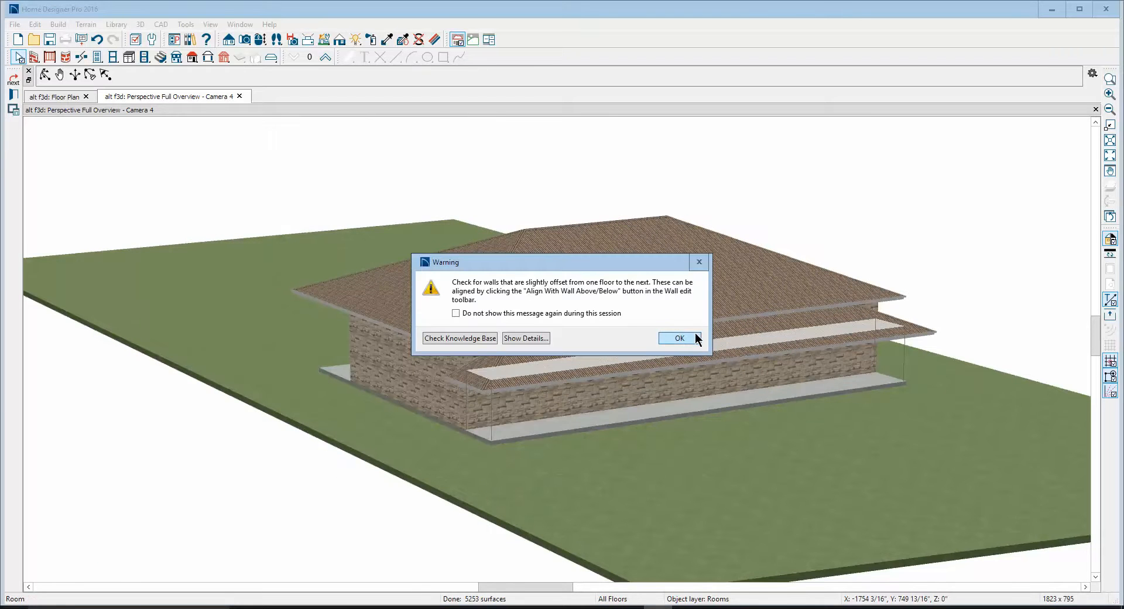
click(679, 337)
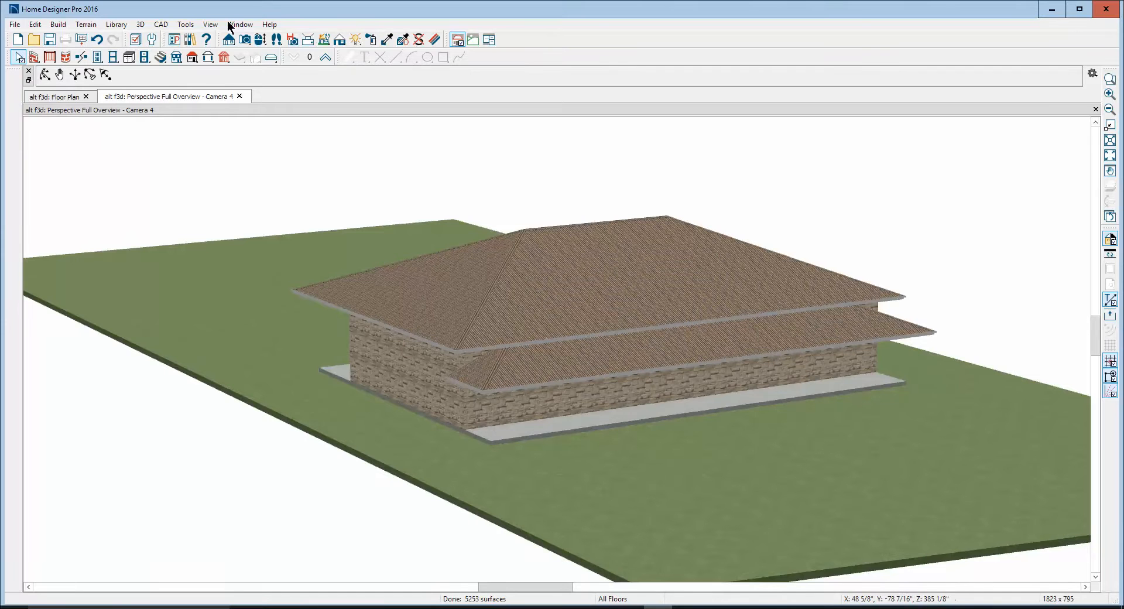
Reset the Finished Ceiling (F) height to default for the porch adjoining the garage
click(45, 75)
drag(168, 223, 356, 213)
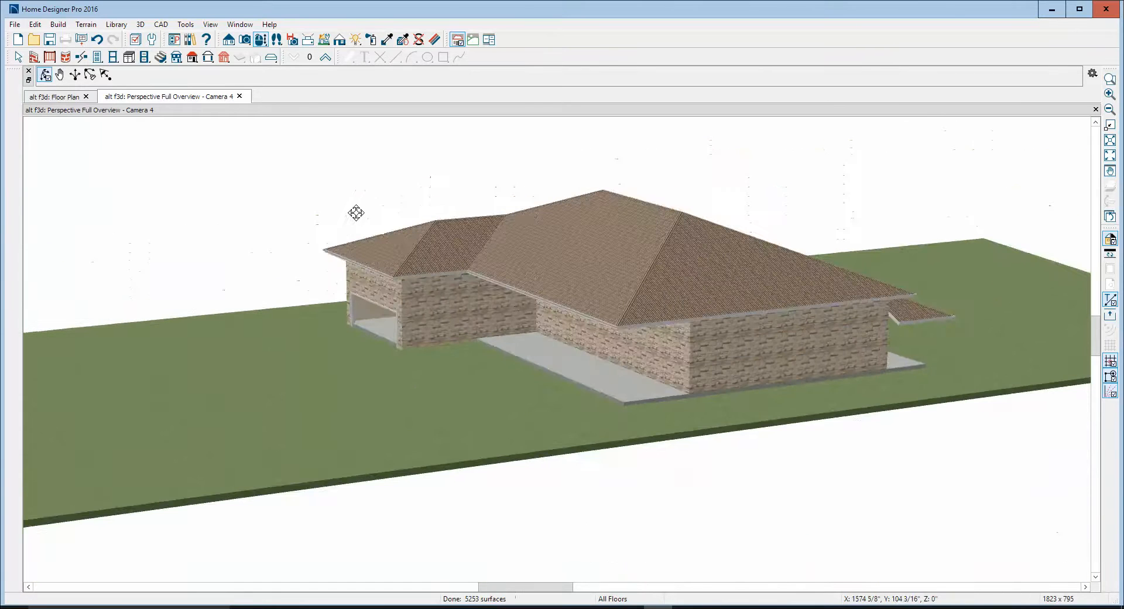
right_click(613, 377)
click(653, 406)
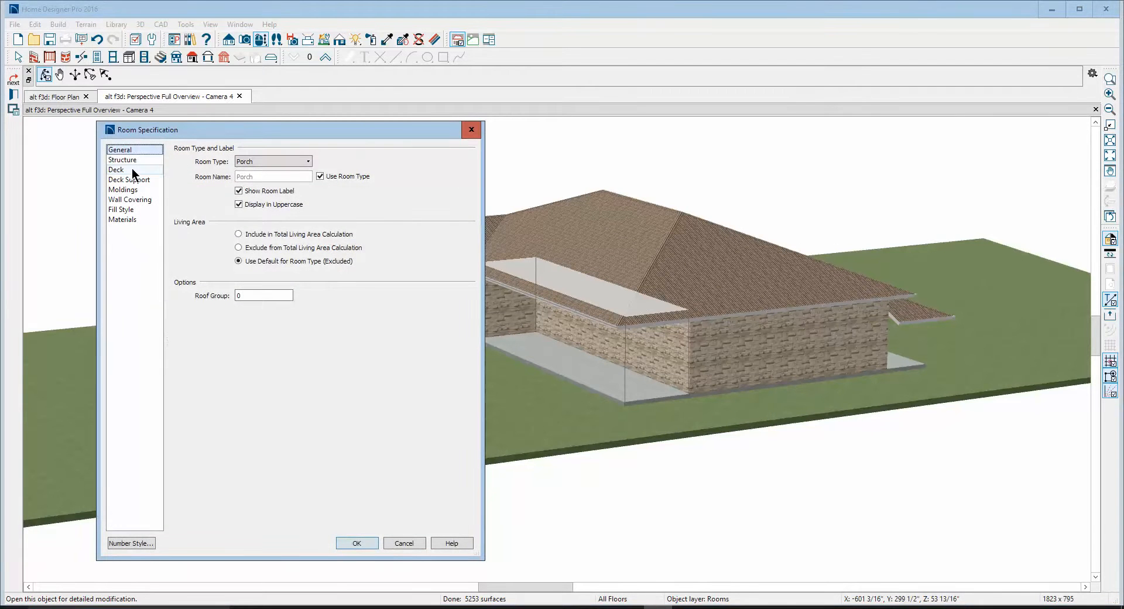
click(131, 160)
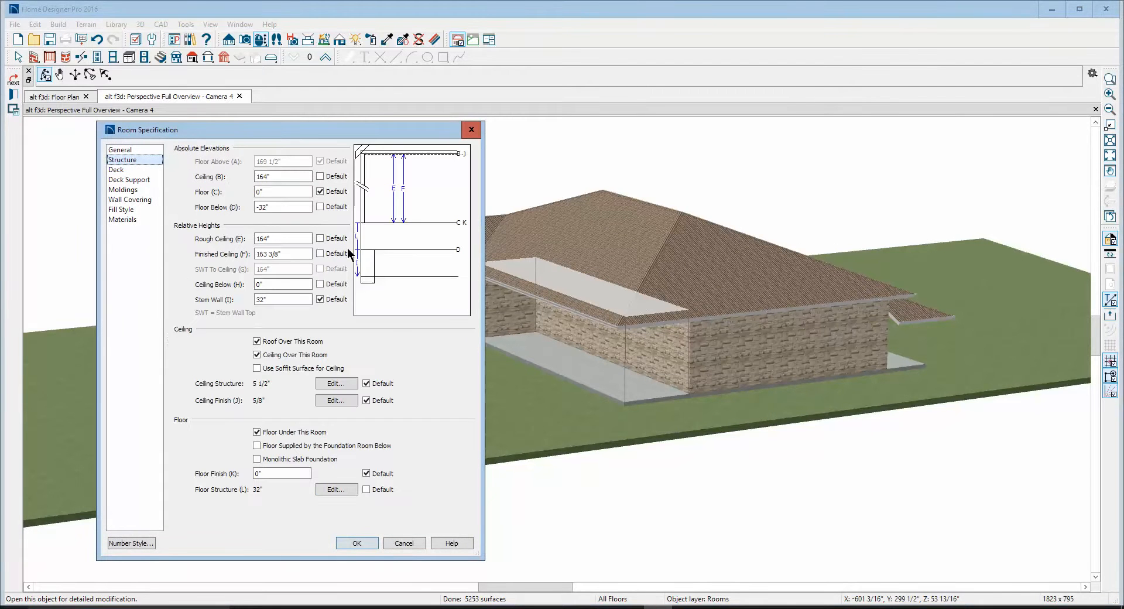
click(320, 254)
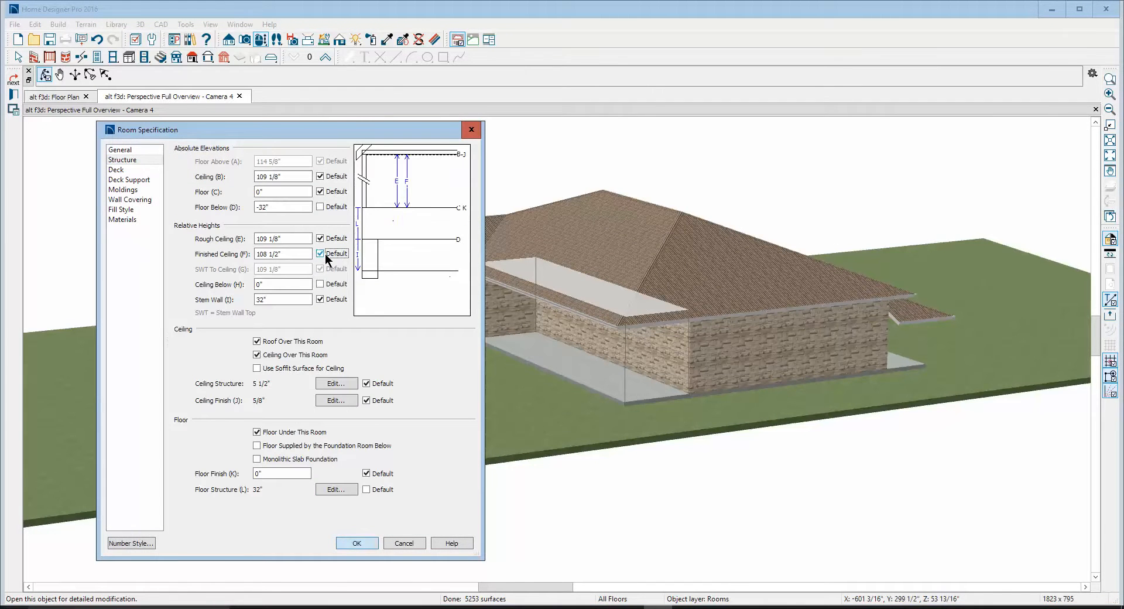
click(362, 543)
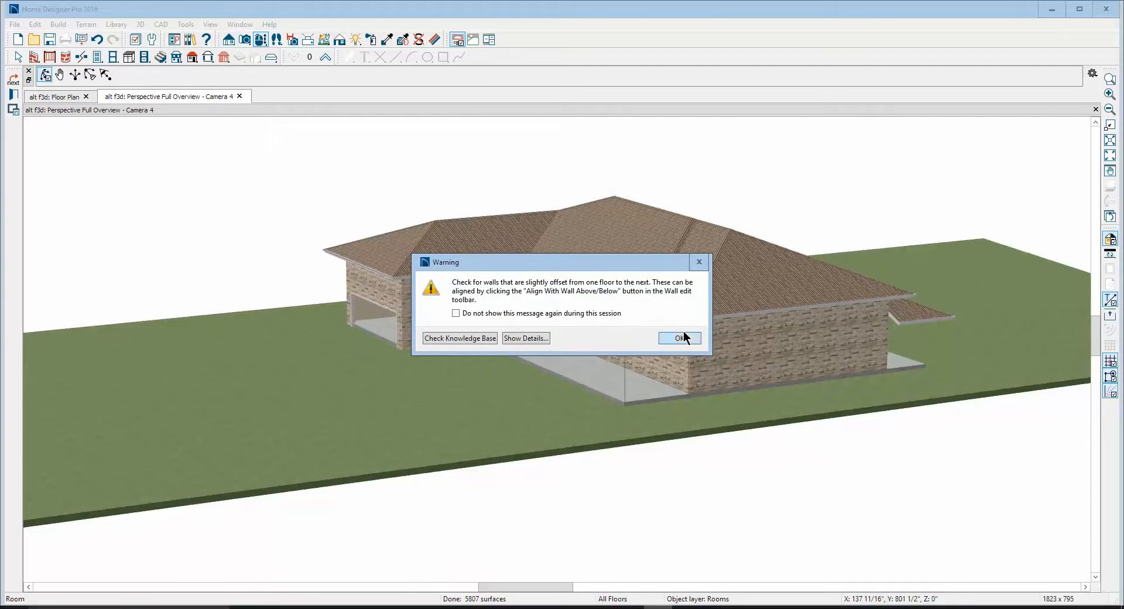
click(681, 337)
Reset the garage's Finished Ceiling (F) height and Floor Below (D) elevation to their defaults
right_click(385, 327)
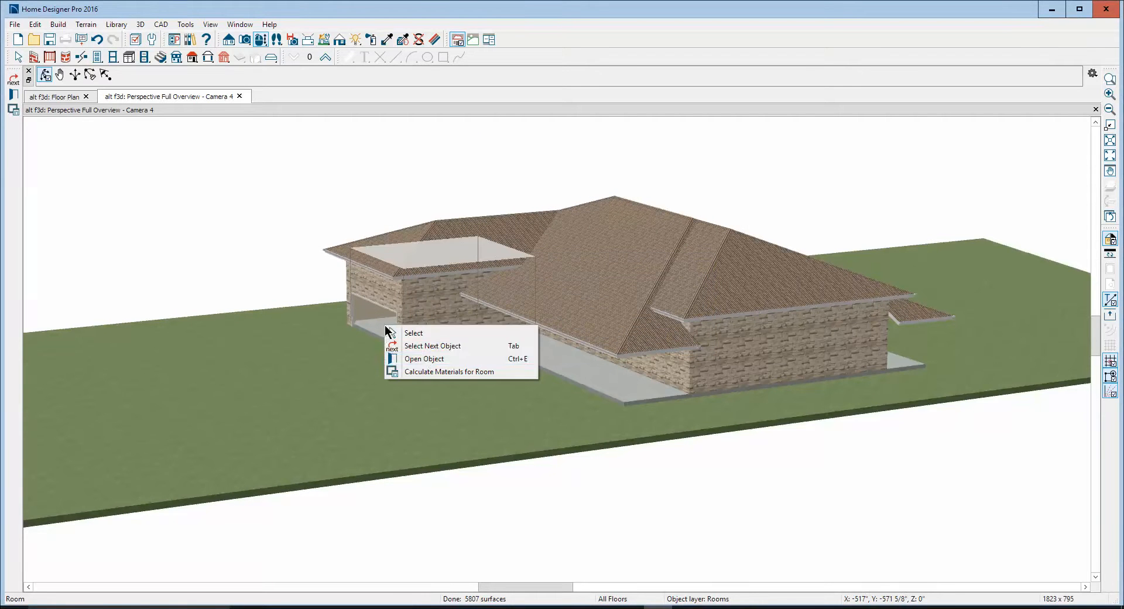
click(425, 360)
click(120, 160)
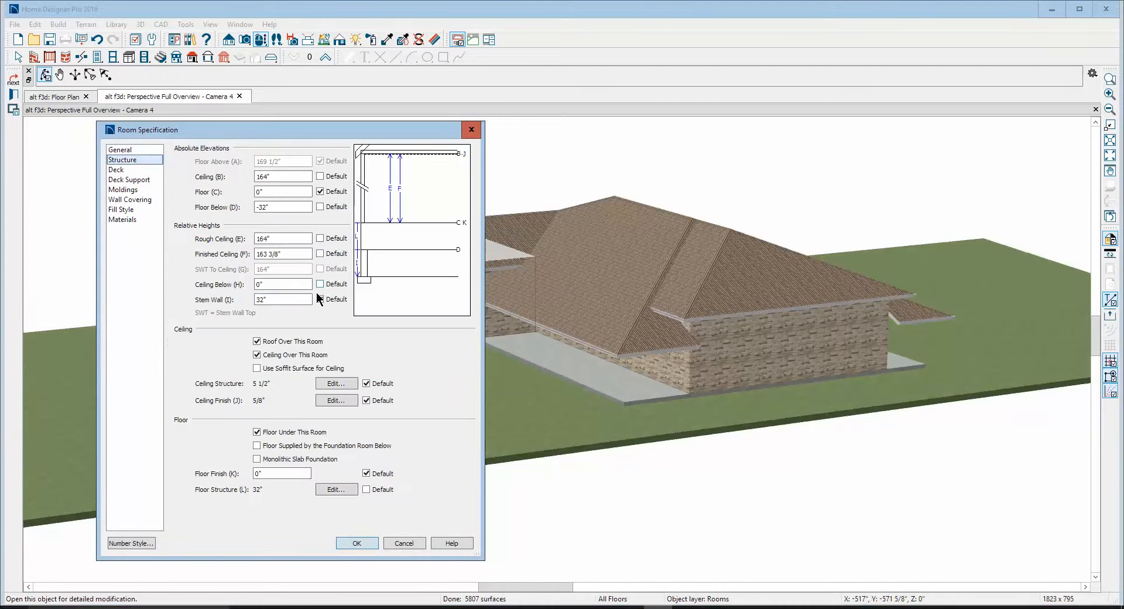
click(319, 253)
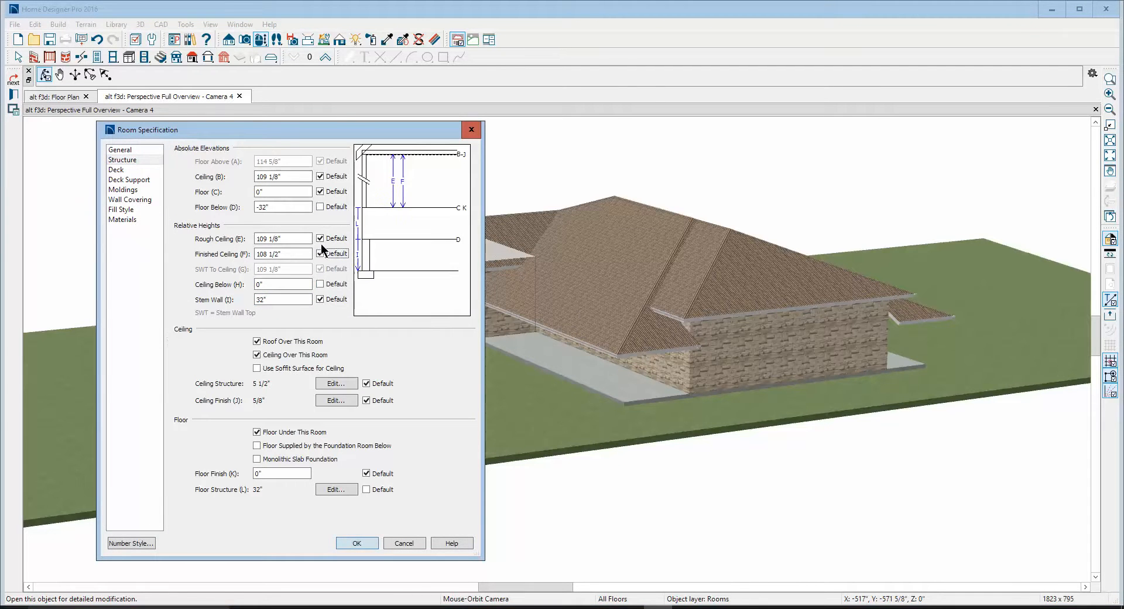
click(319, 205)
click(359, 542)
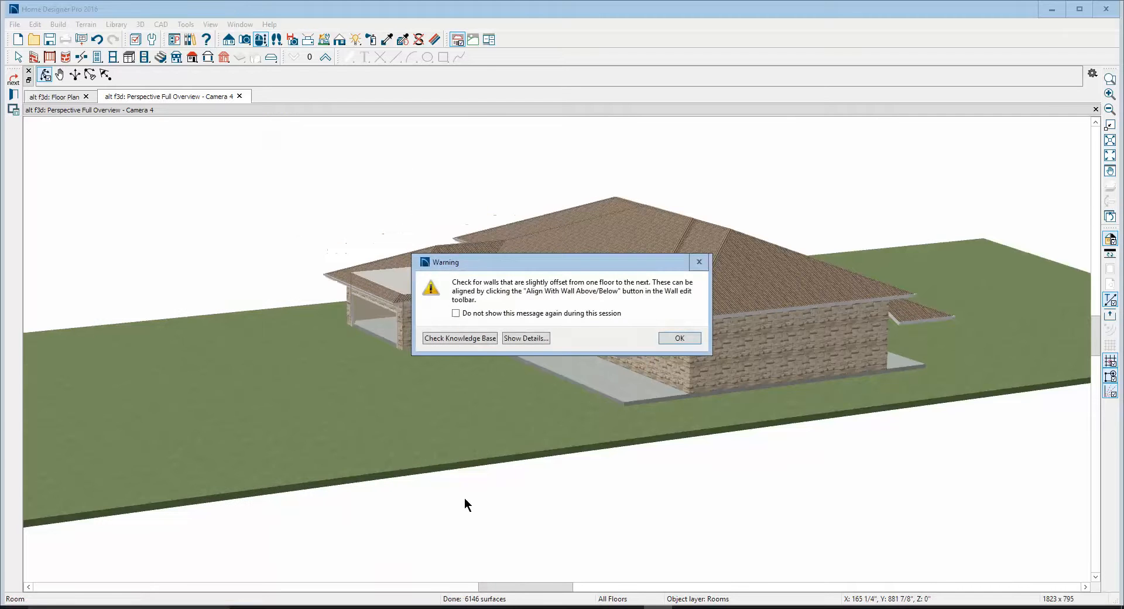
click(681, 337)
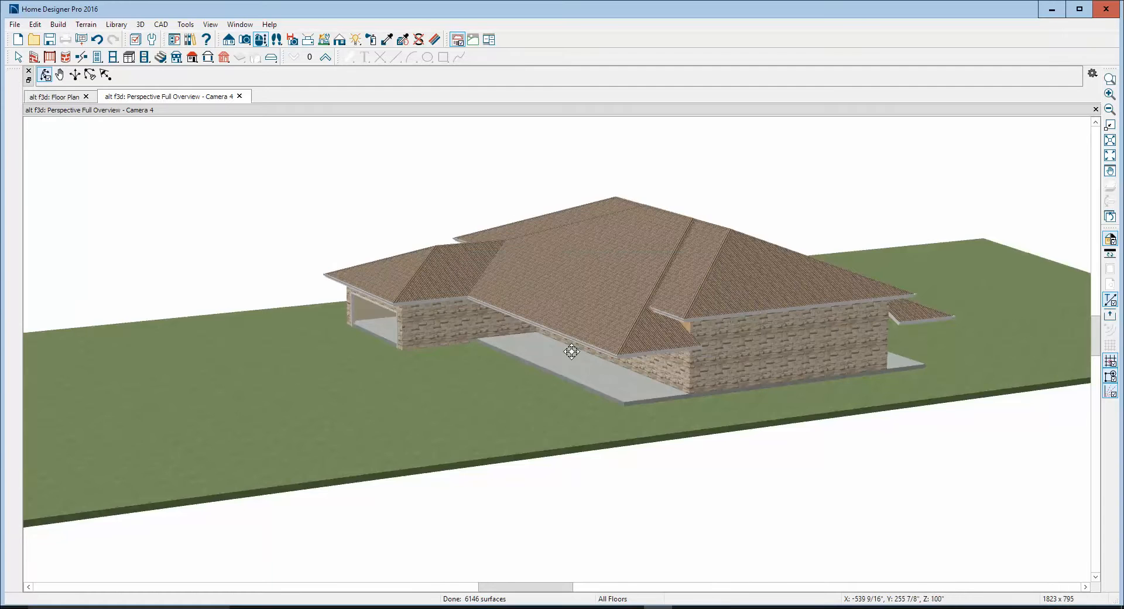
Check the garage's structure elevations and heights in the 3D overview without changing them, and close the camera view
drag(571, 351, 712, 332)
key(space)
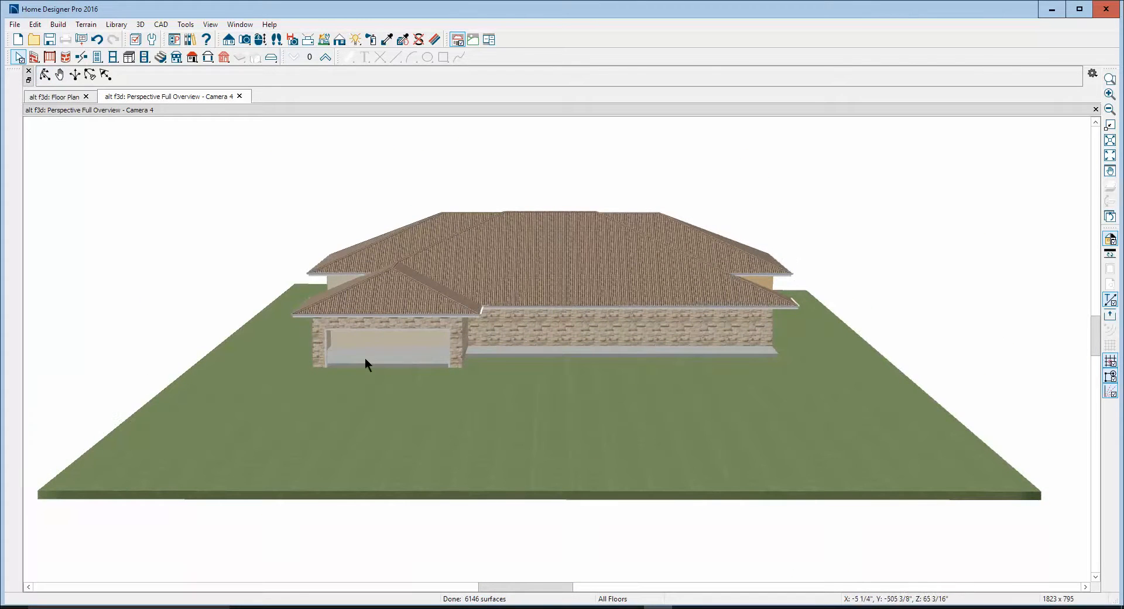
right_click(423, 349)
click(462, 379)
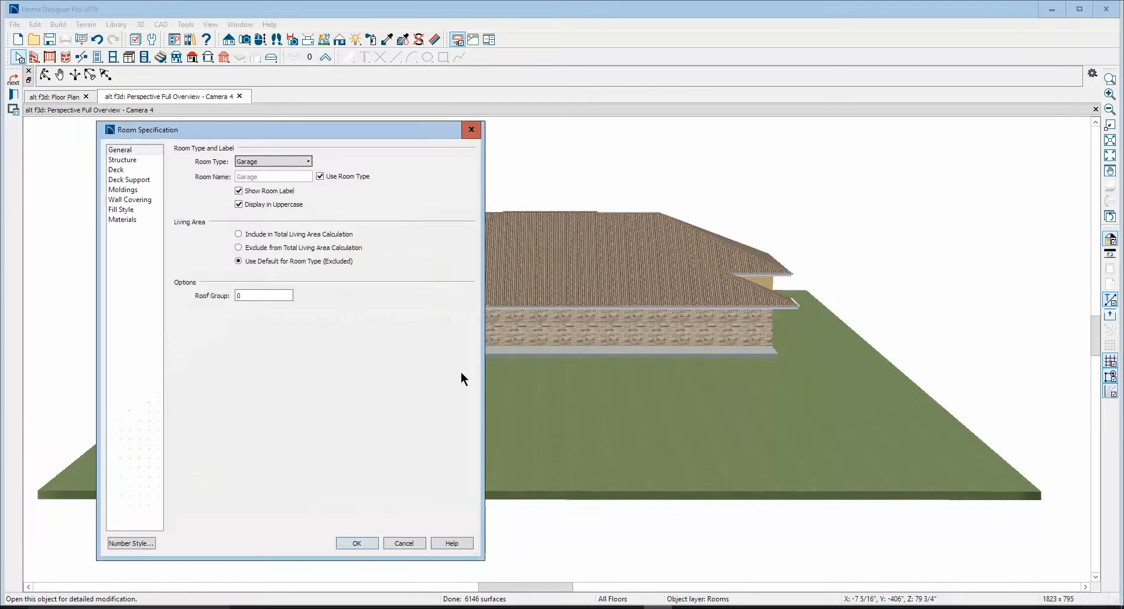
click(122, 160)
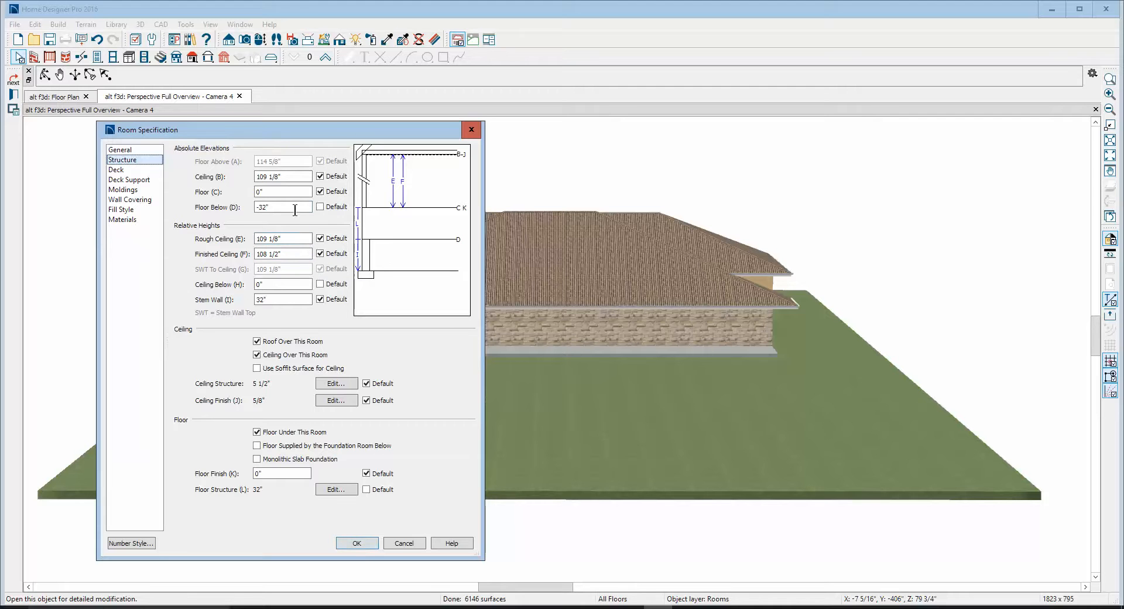
click(393, 541)
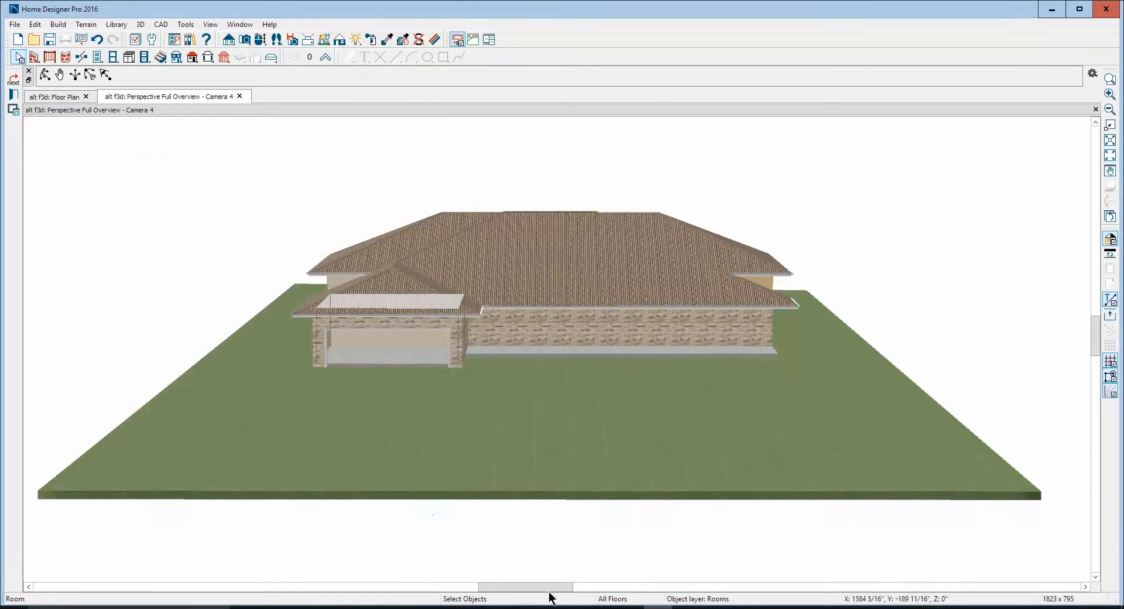
drag(549, 586, 537, 586)
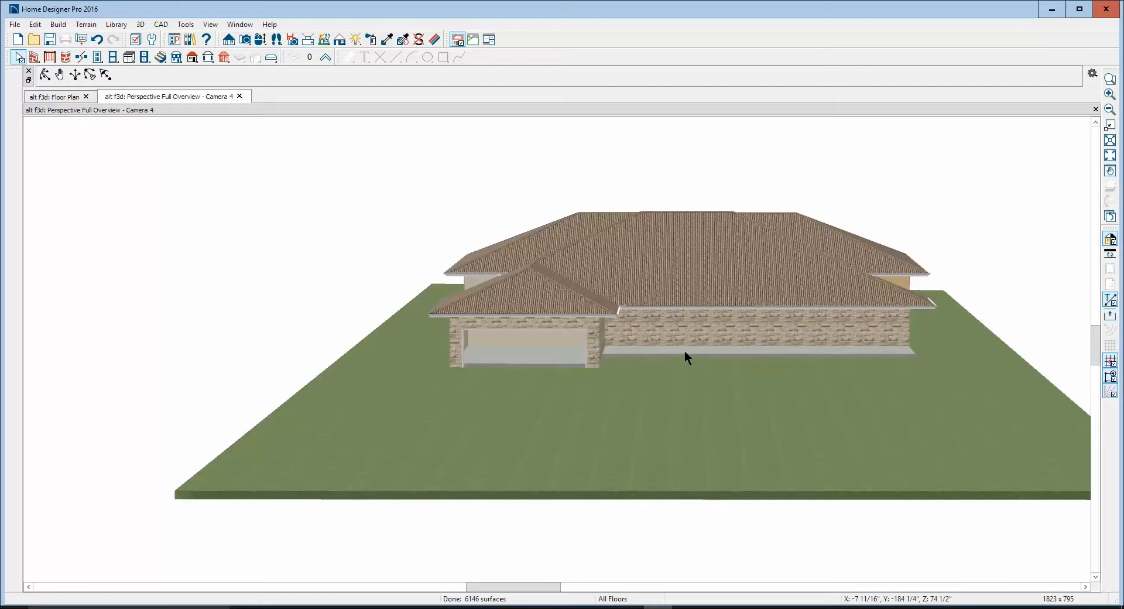
click(1095, 109)
Examine the roof planes over the living room and the garage in the floor plan
scroll(776, 208, down, 3)
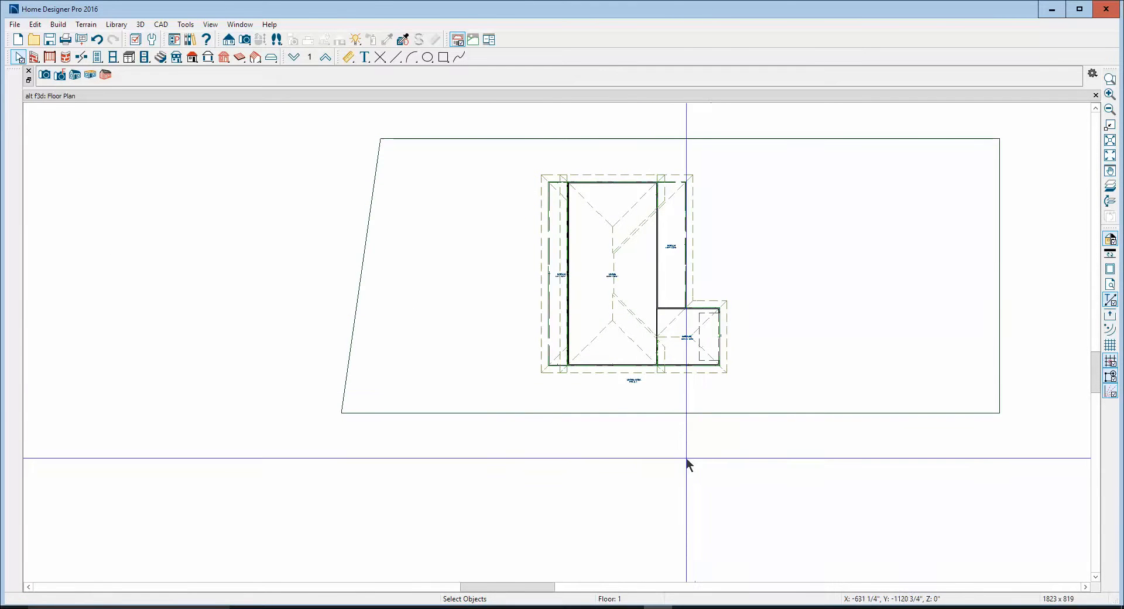
scroll(635, 316, up, 5)
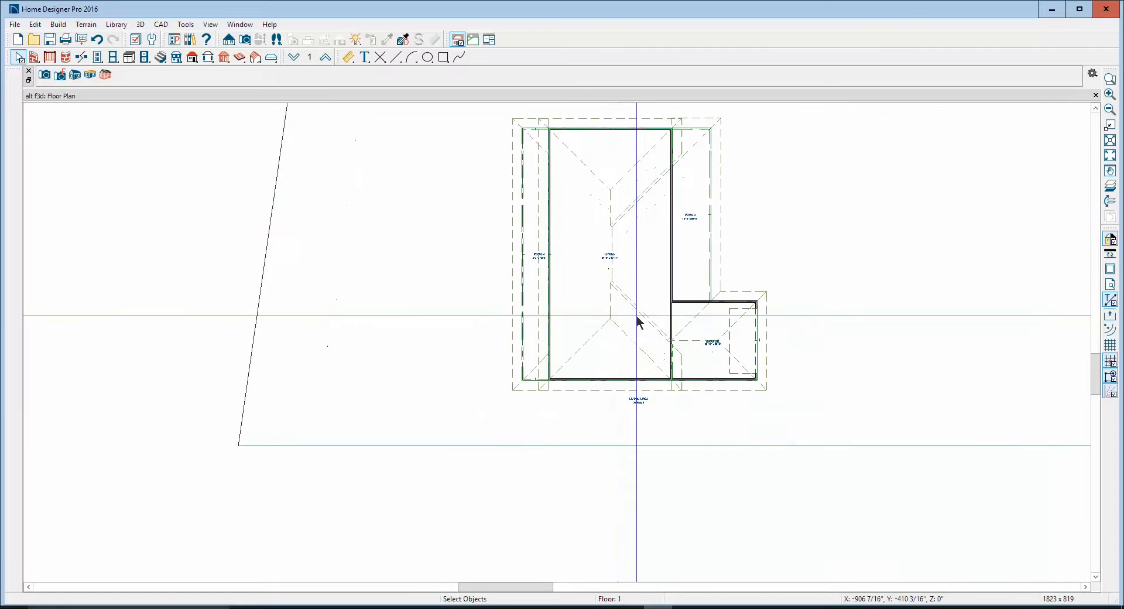
scroll(636, 316, up, 1)
right_click(637, 317)
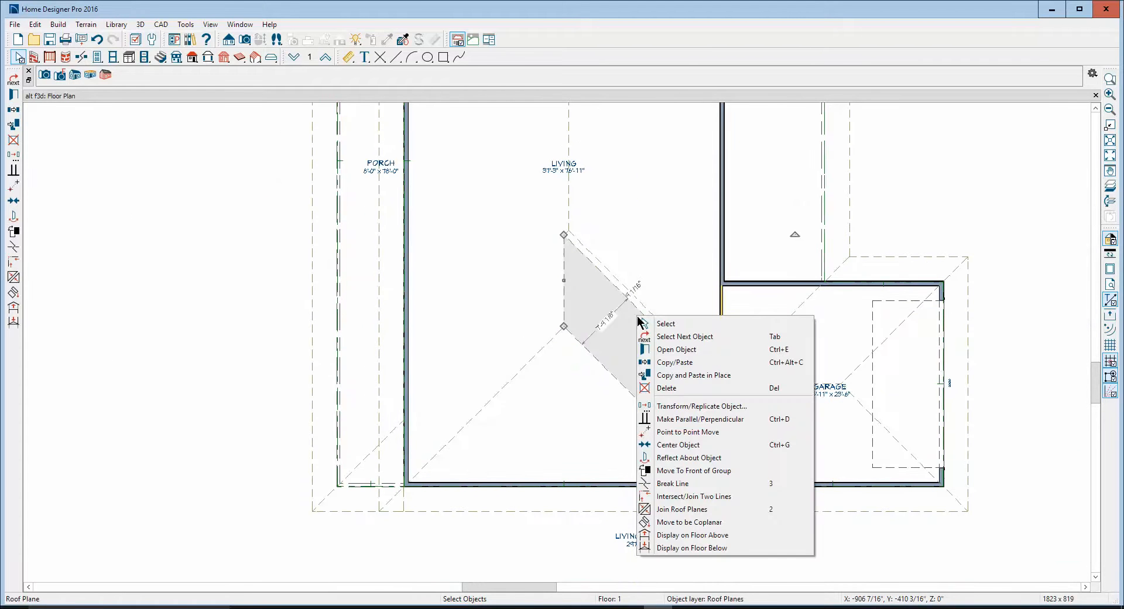
click(661, 336)
key(Escape)
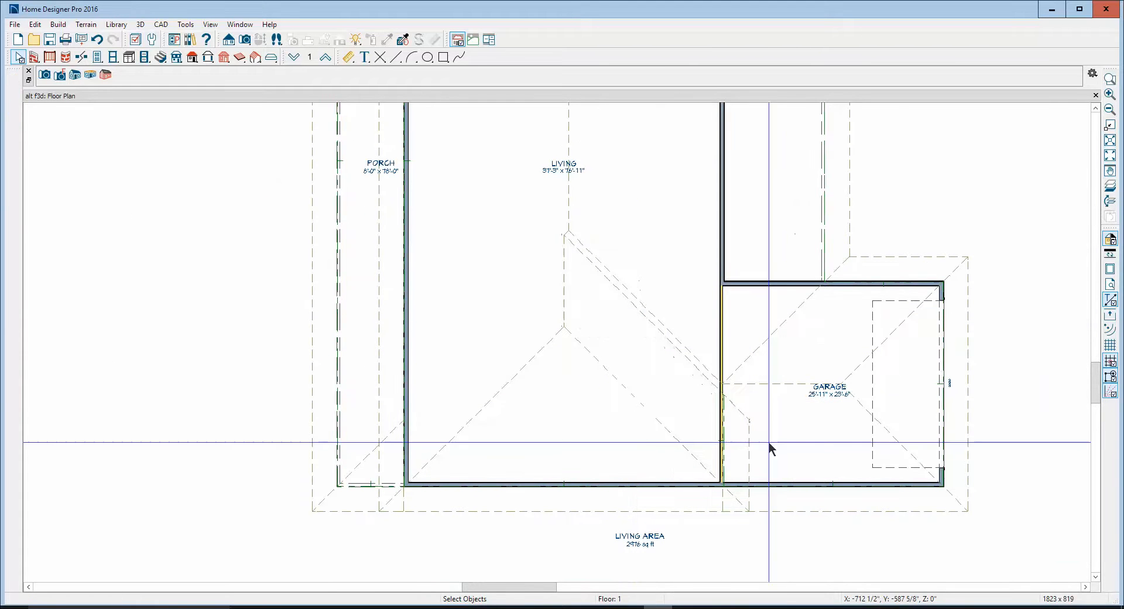
click(817, 510)
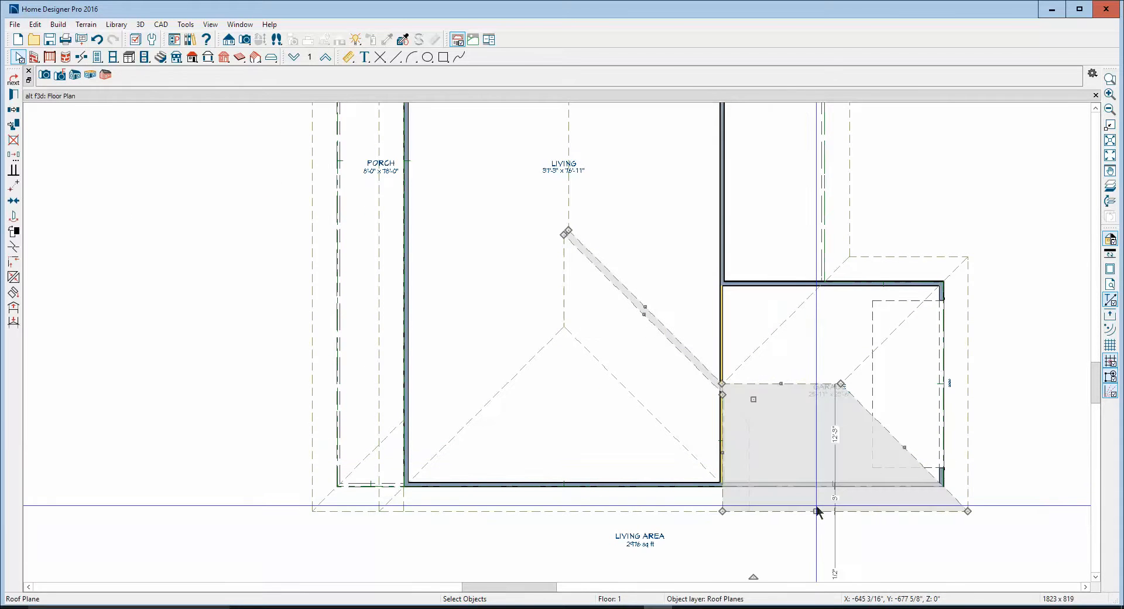
key(Escape)
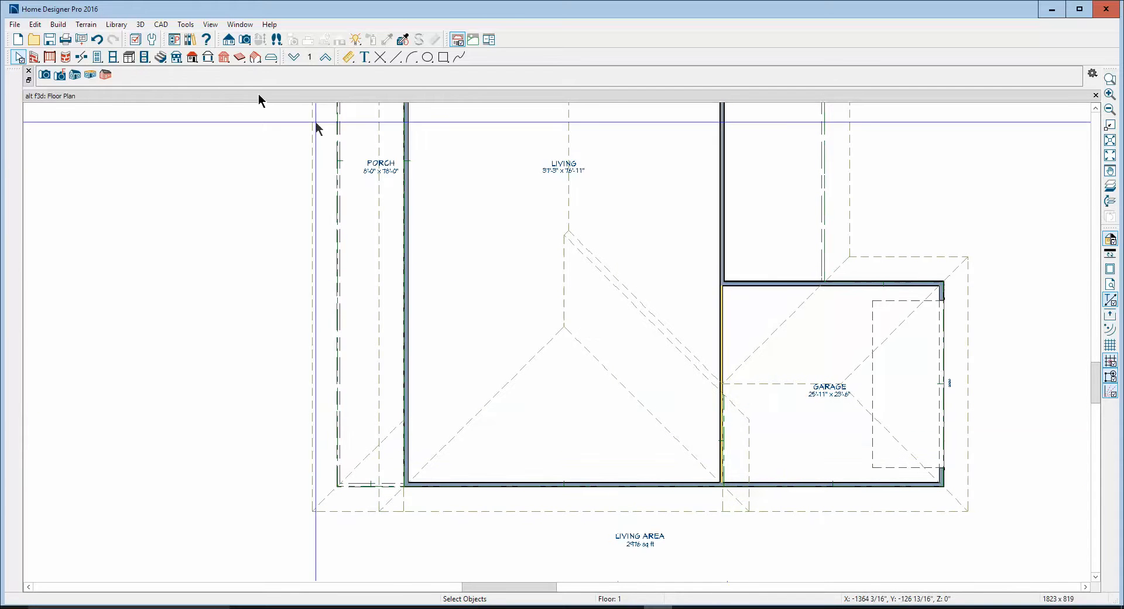
Turn off Auto Rebuild Roofs in the roof build settings
click(193, 57)
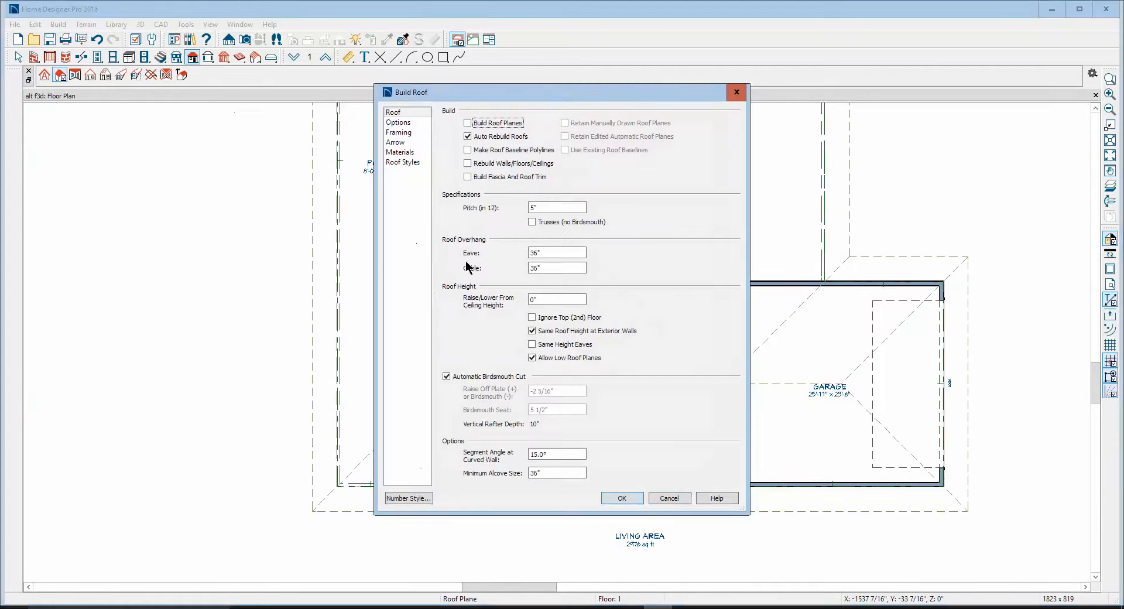
click(468, 137)
click(623, 500)
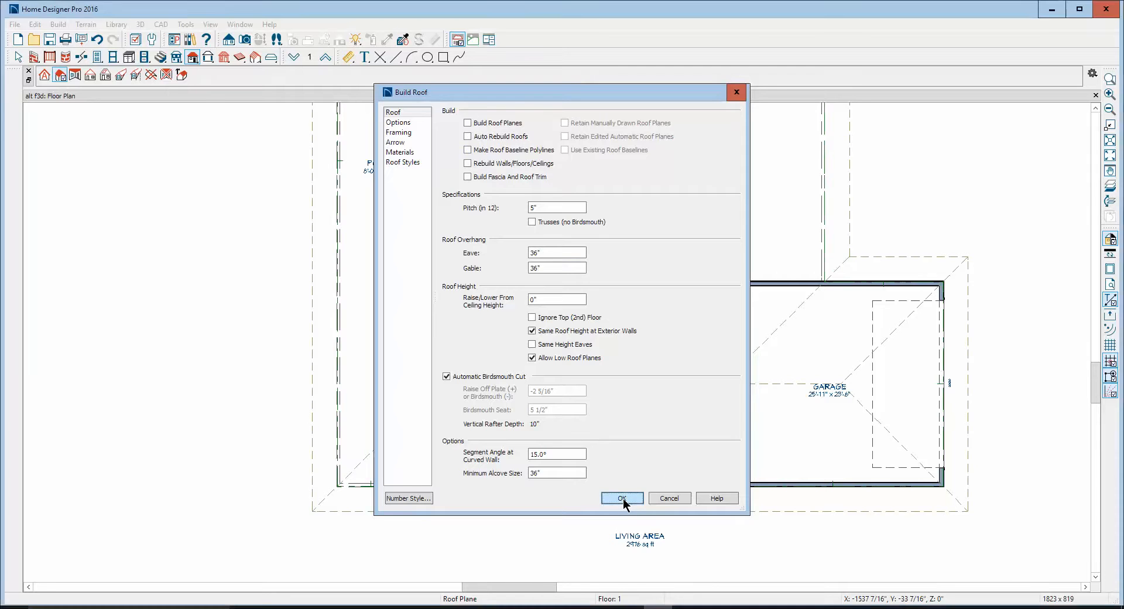
key(Return)
Examine the garage's side wall and foundation in a cross section/elevation taken from below the house on the plan, and close that view
scroll(632, 365, down, 1)
scroll(638, 346, down, 2)
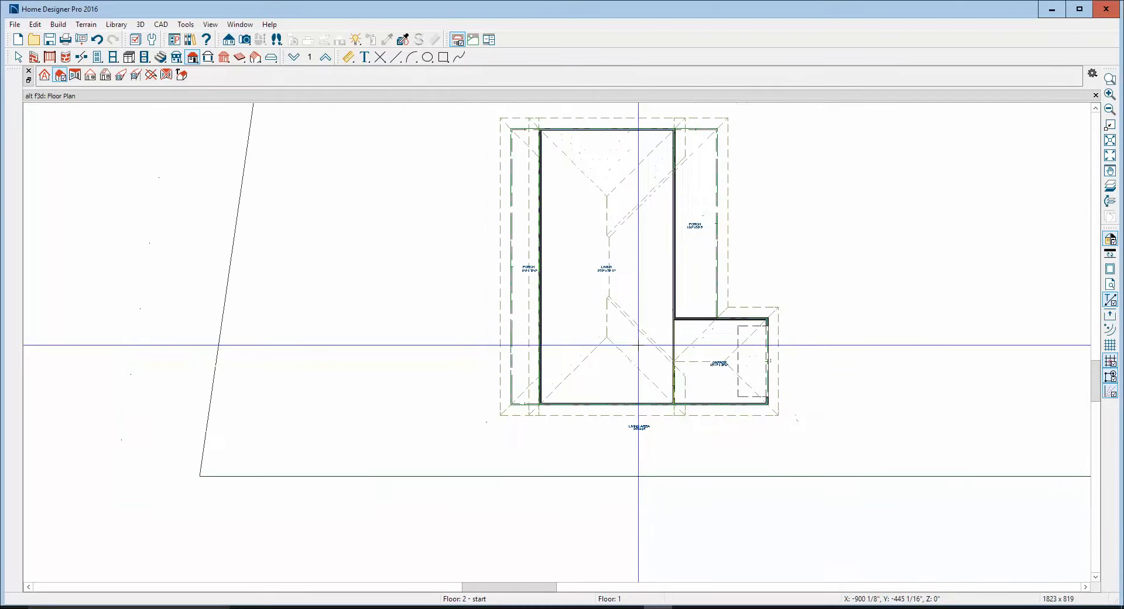
click(229, 40)
drag(666, 539, 675, 306)
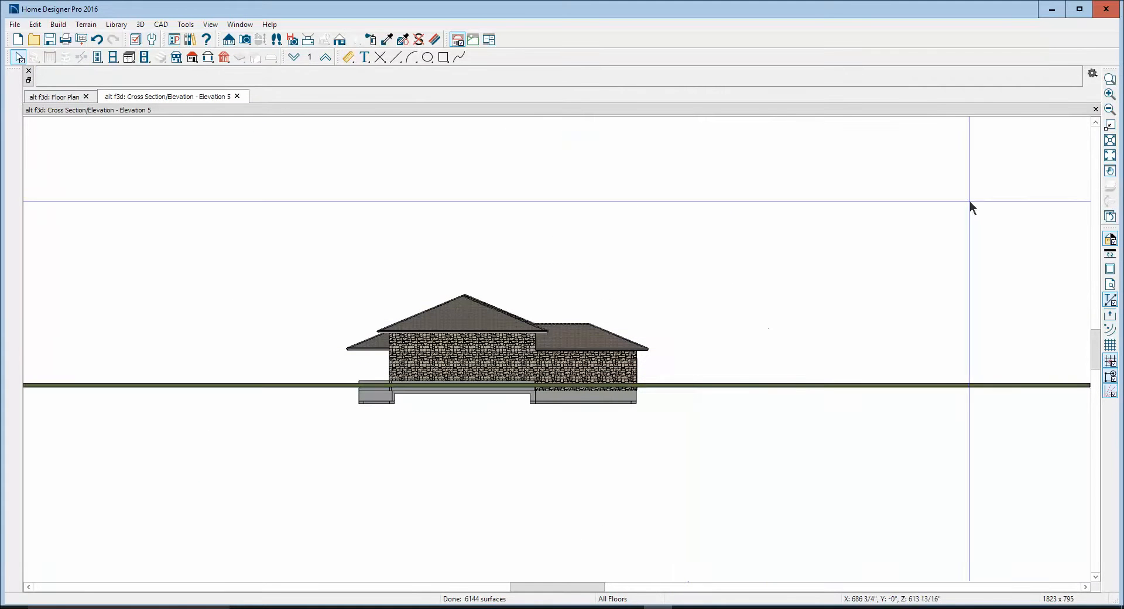
click(1110, 79)
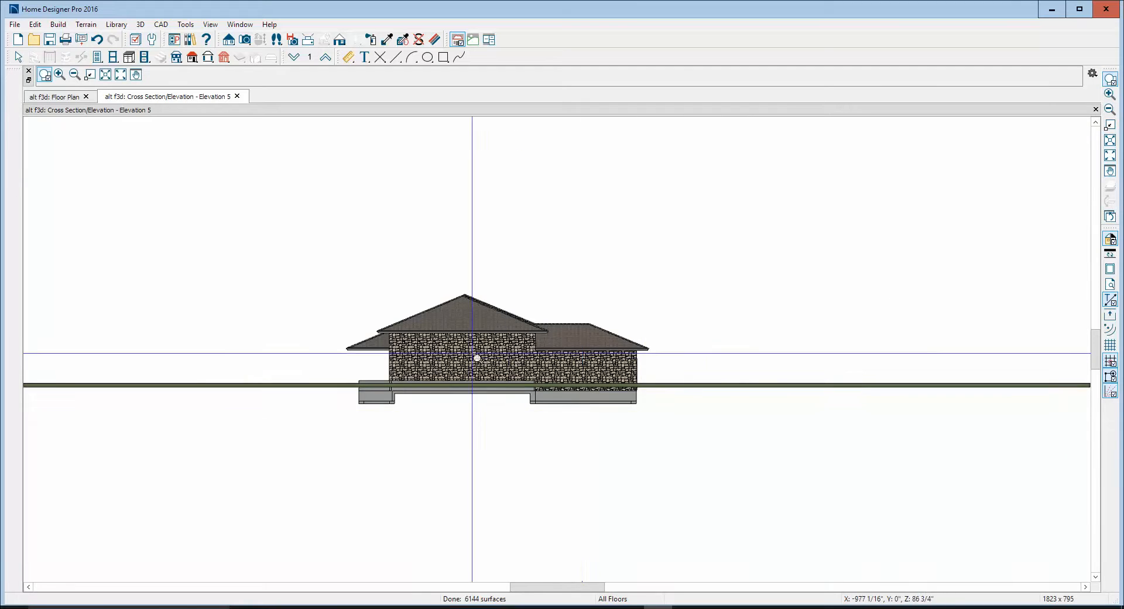
drag(472, 352, 685, 419)
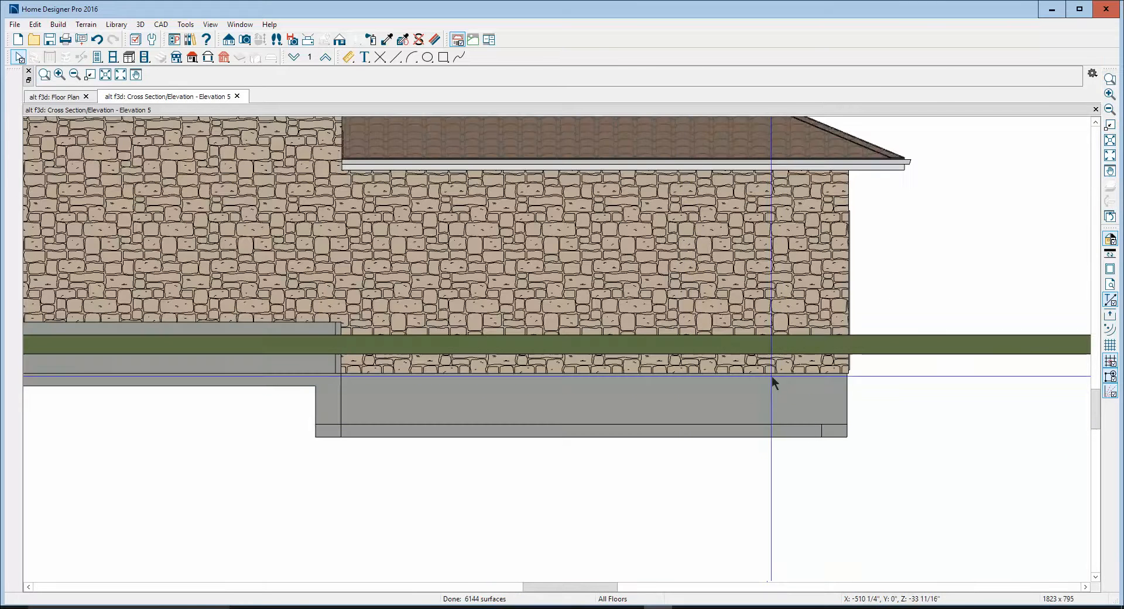
key(space)
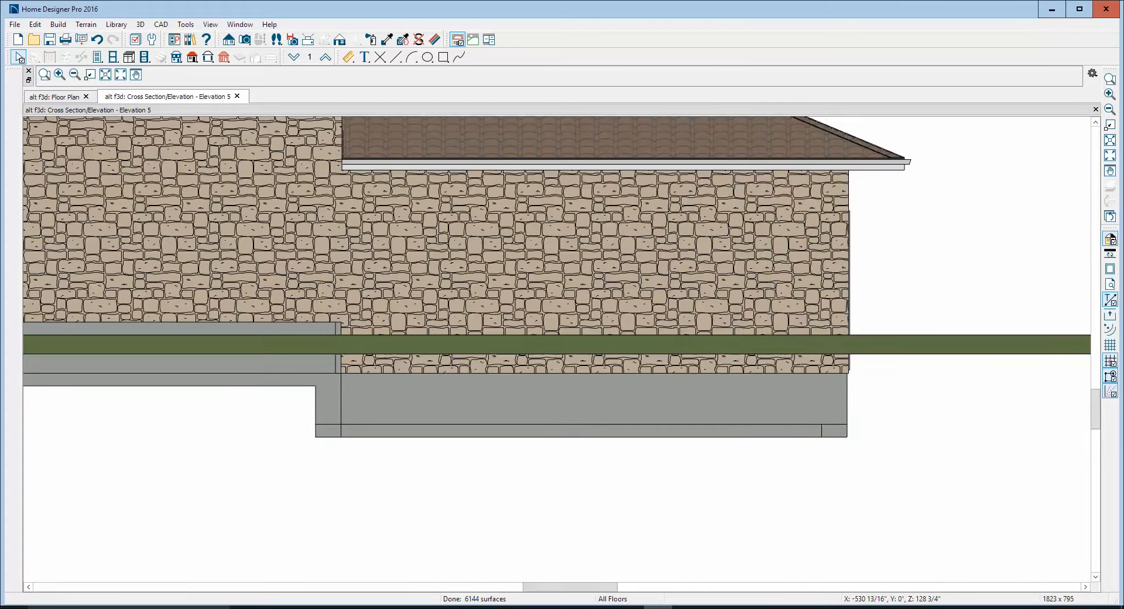
click(1095, 110)
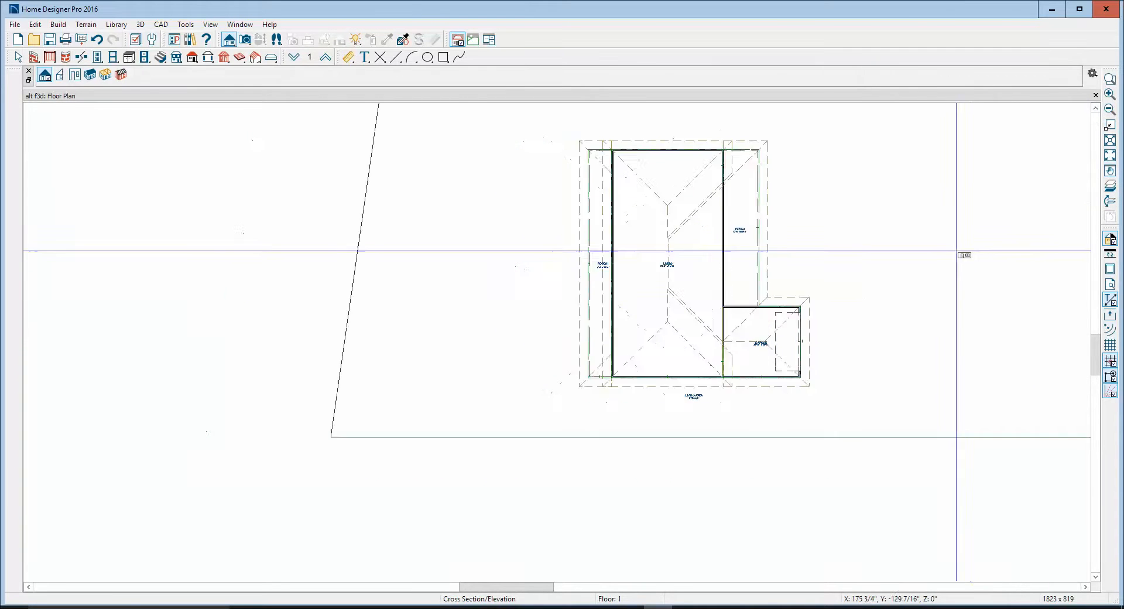
Create a cross section/elevation view facing the garage door wall and frame the garage door opening
scroll(957, 251, down, 2)
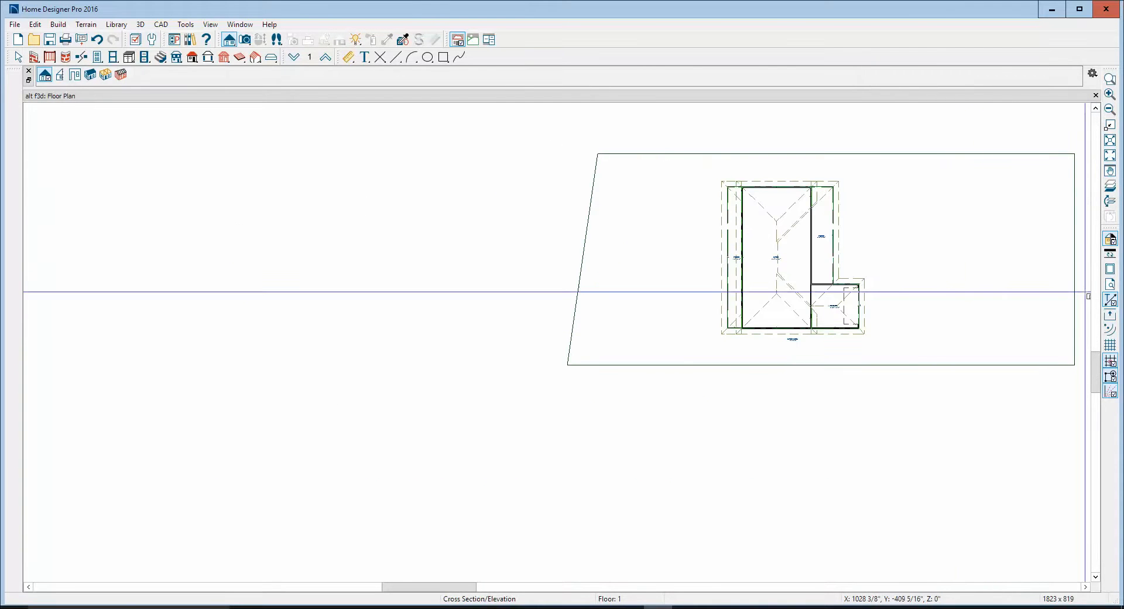
drag(1088, 293, 514, 346)
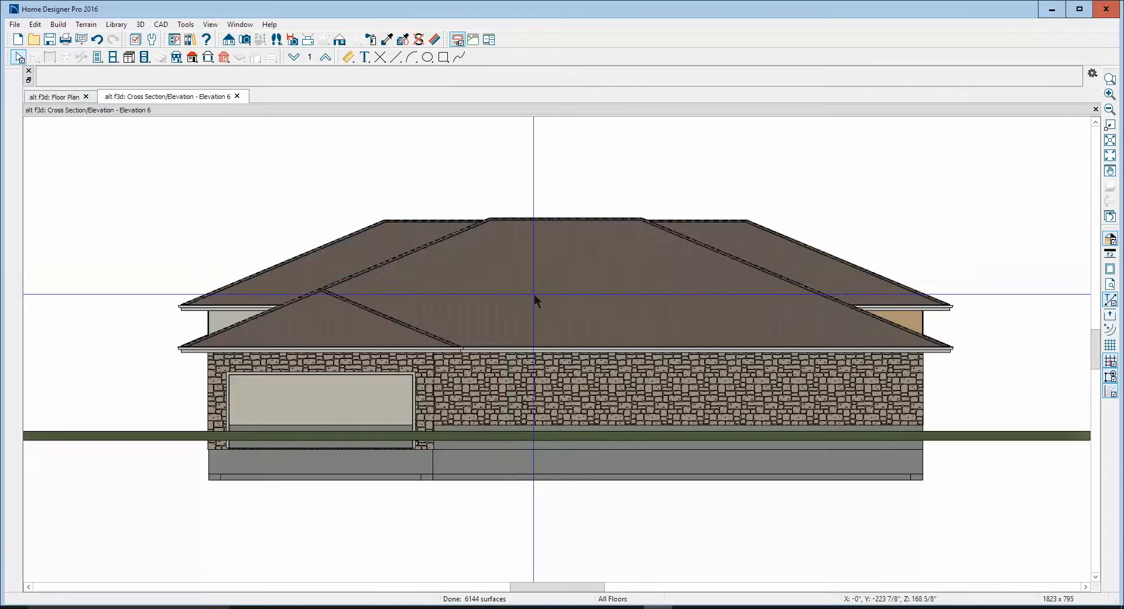
click(1108, 79)
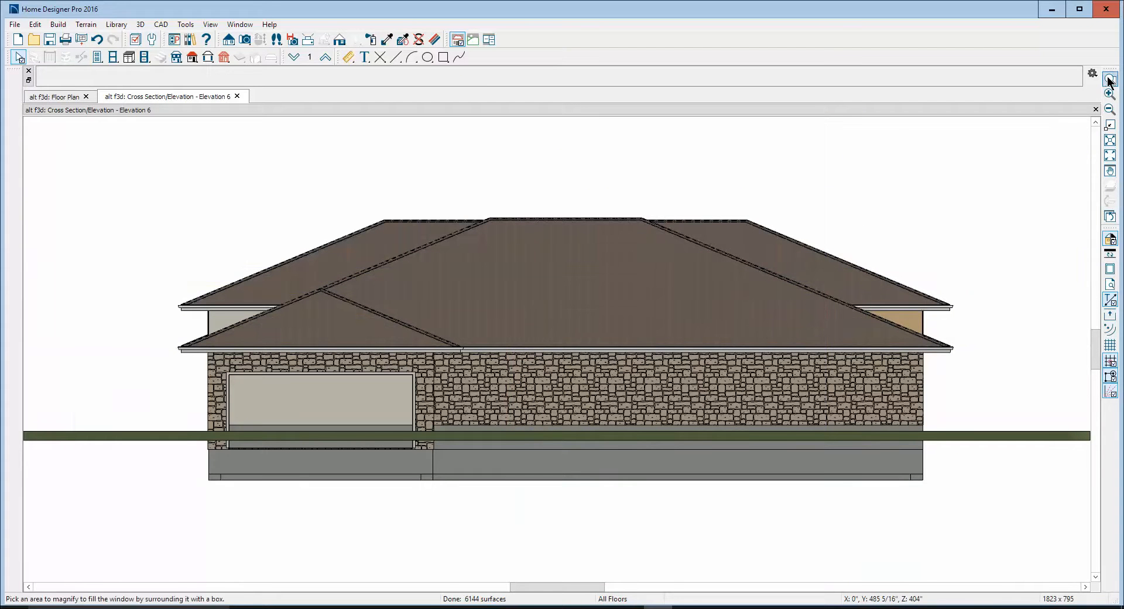
drag(122, 314, 519, 481)
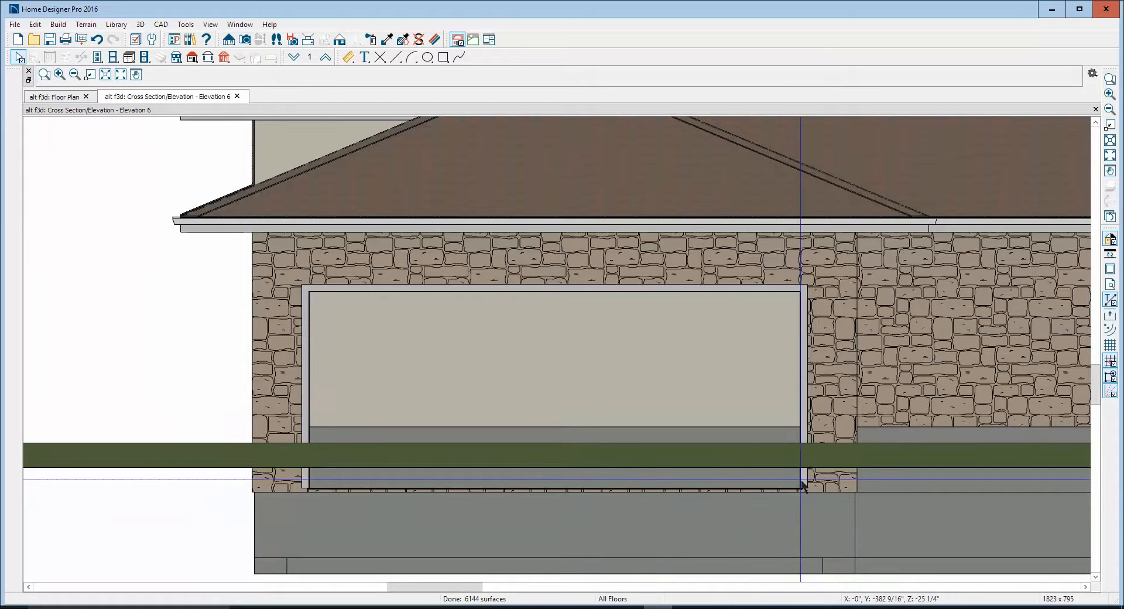
Set the garage door's Floor to Bottom distance to 0"
click(522, 345)
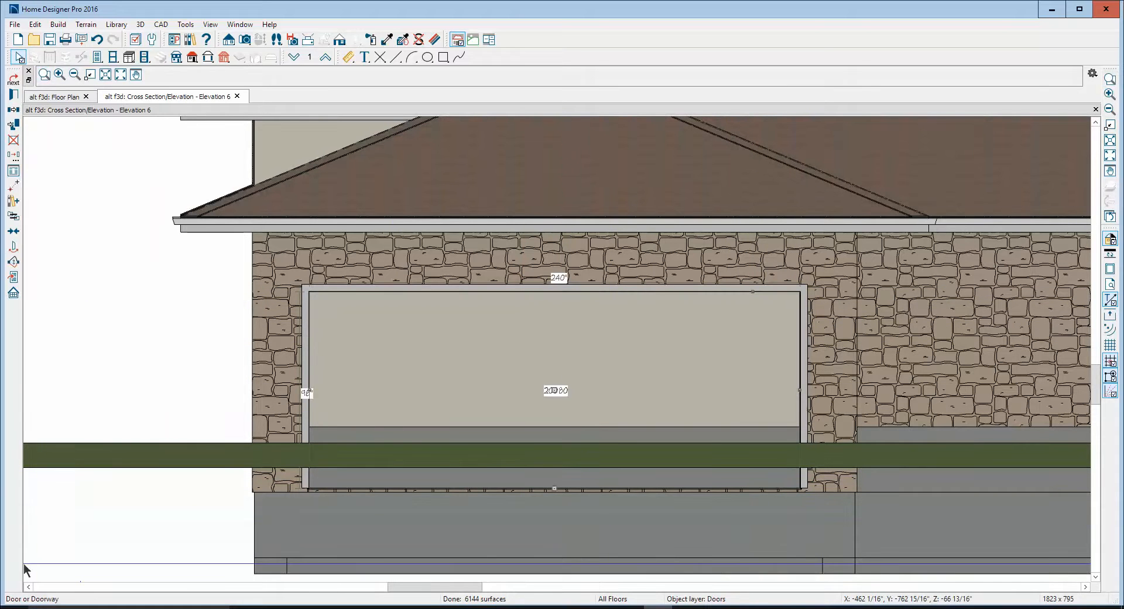
click(13, 95)
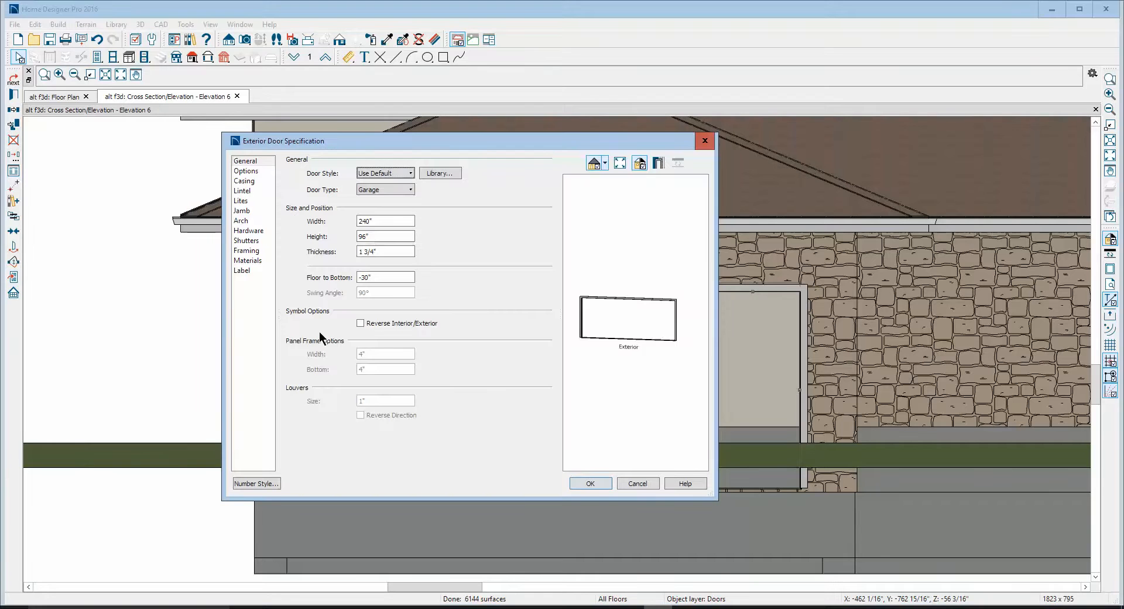
click(371, 277)
drag(392, 277, 200, 318)
click(591, 484)
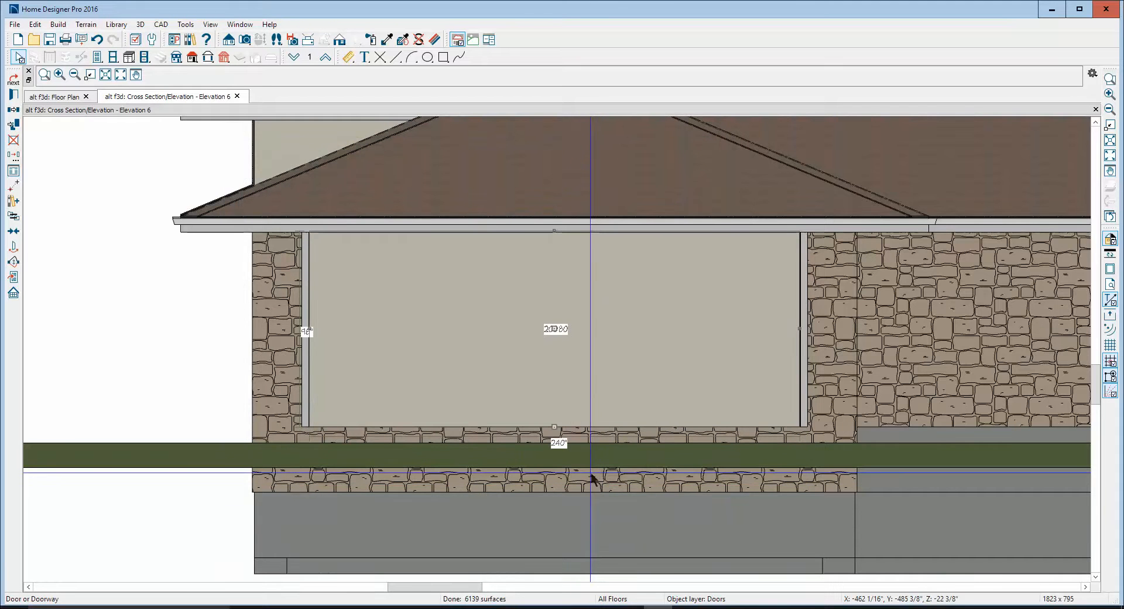
double_click(308, 390)
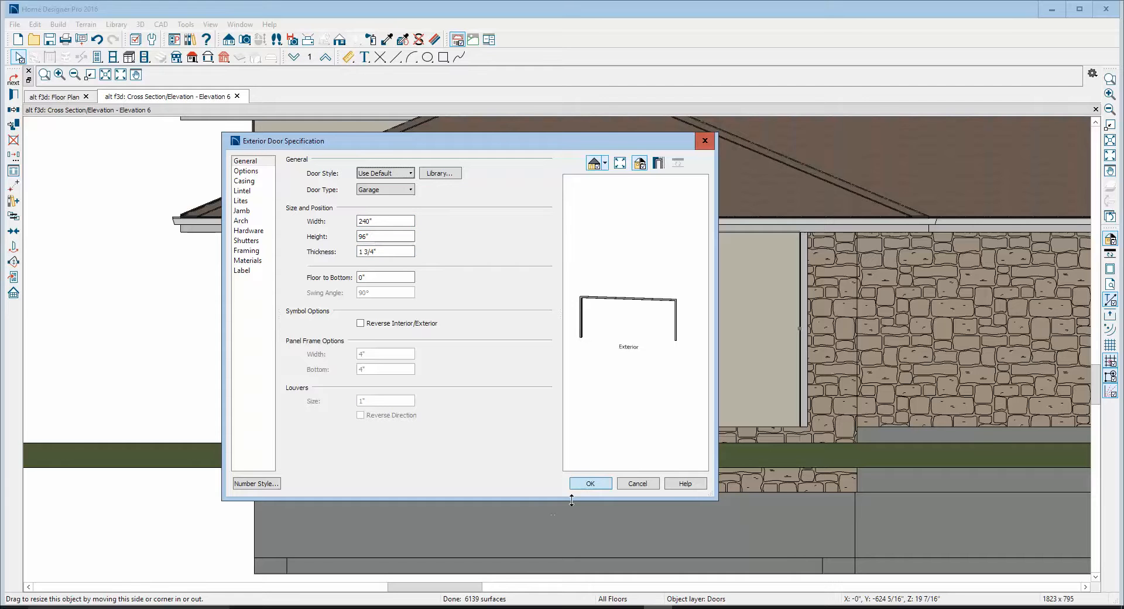
click(588, 482)
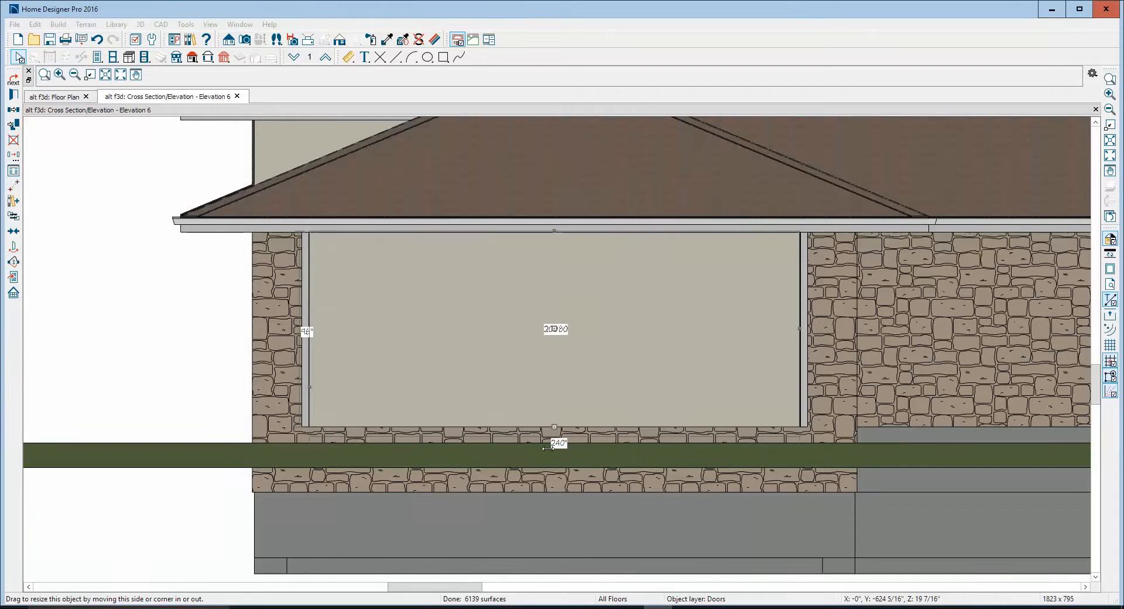
Set the garage door's 3D display to Show Closed
right_click(490, 353)
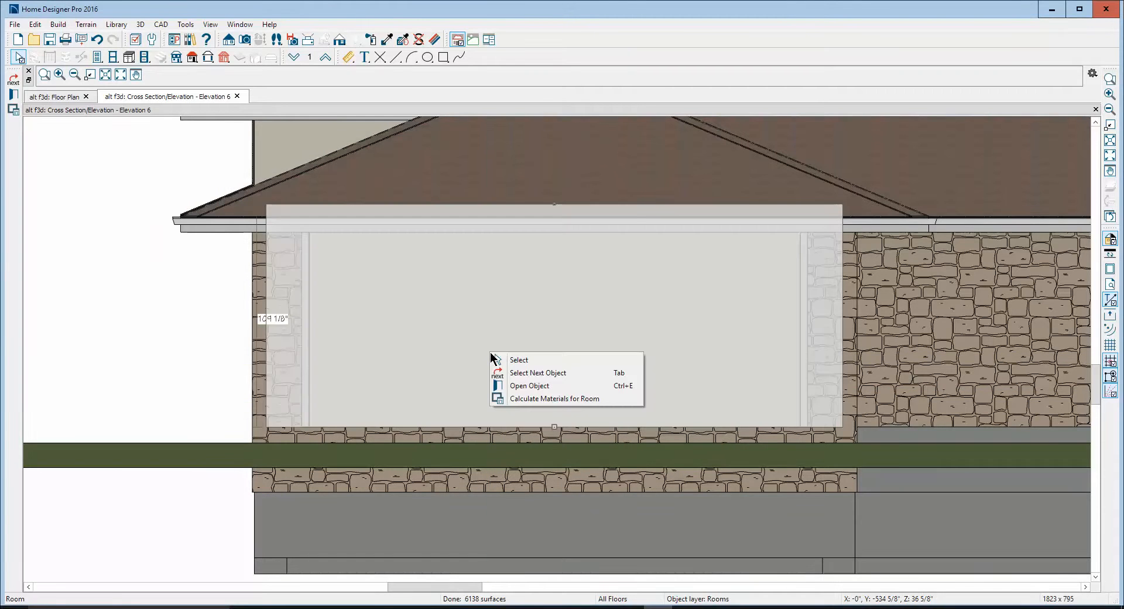
click(305, 365)
click(305, 350)
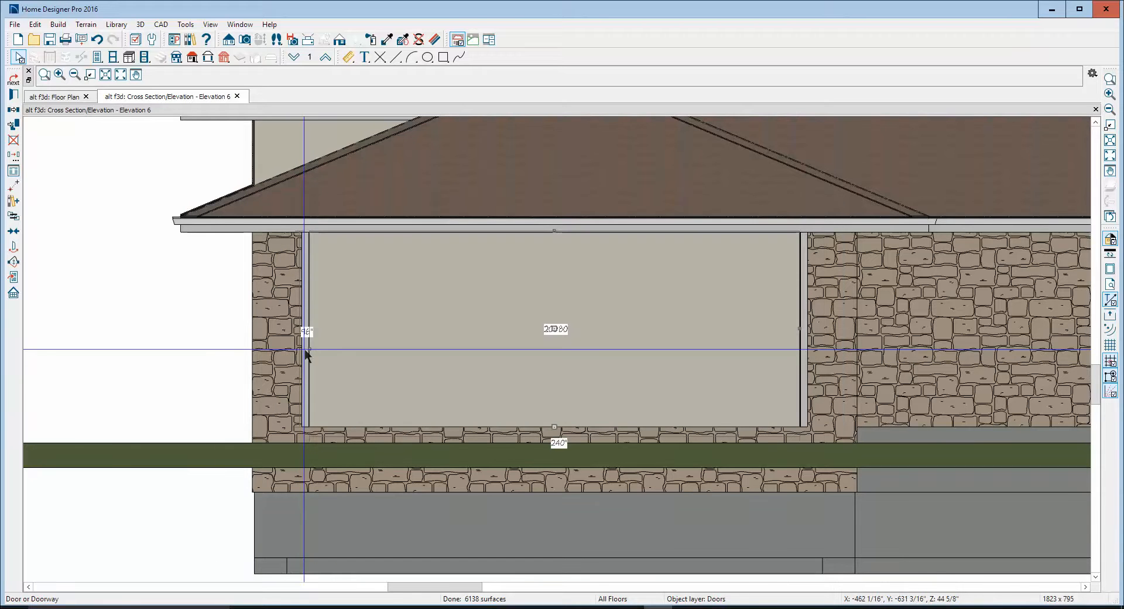
click(13, 94)
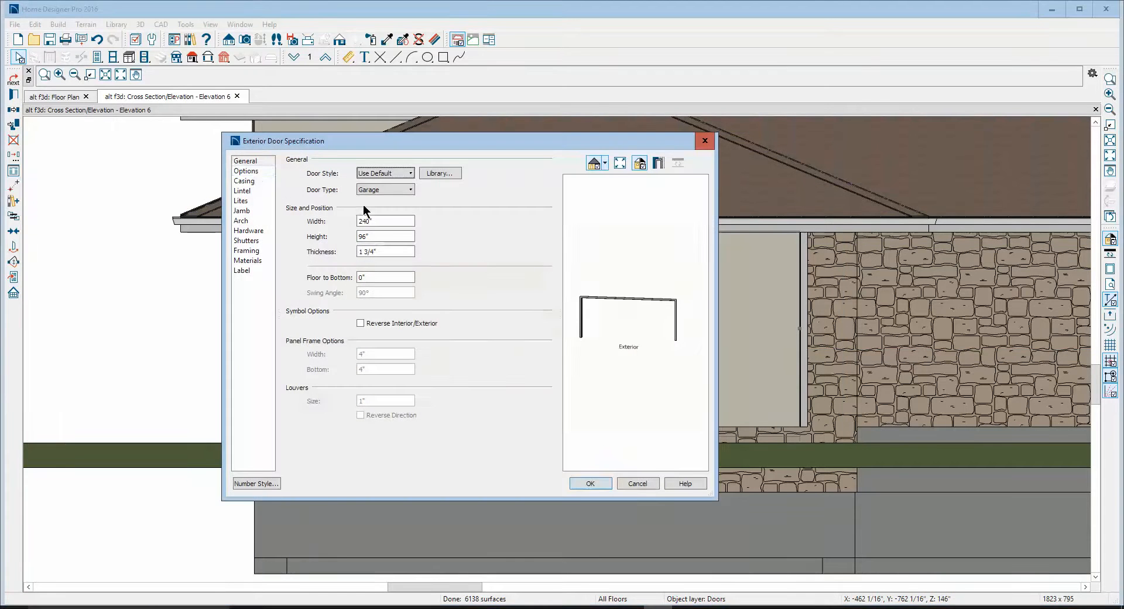
click(272, 170)
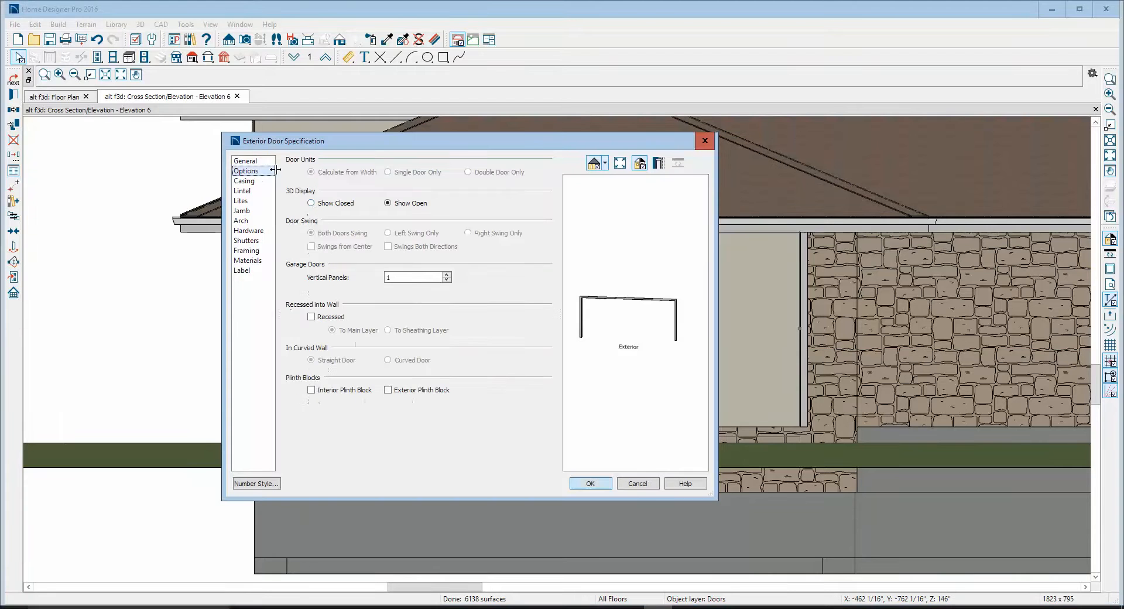
click(324, 206)
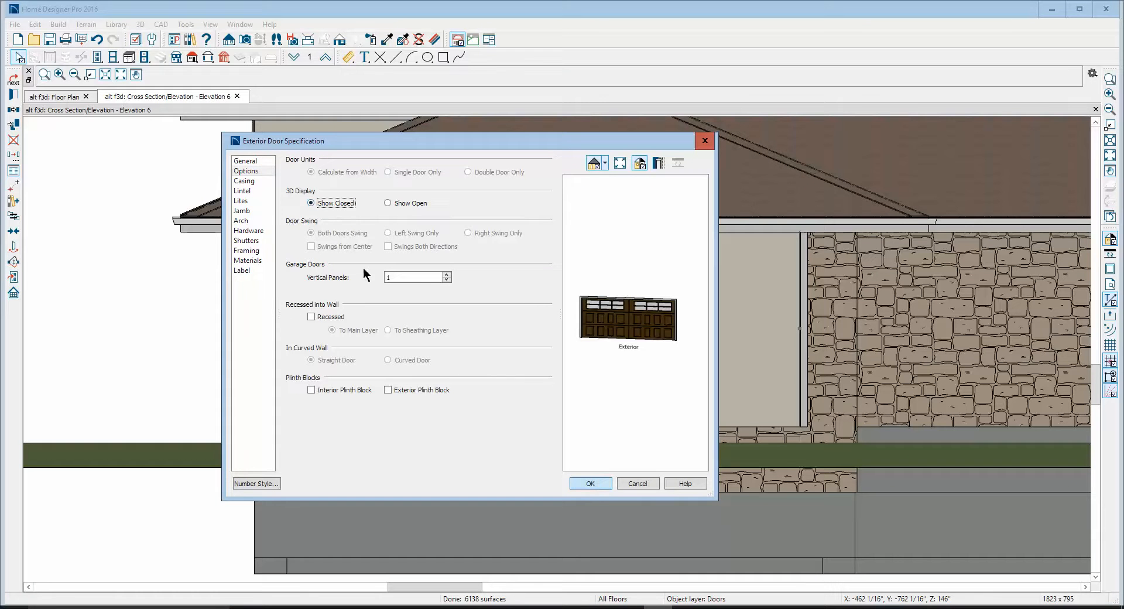
click(597, 485)
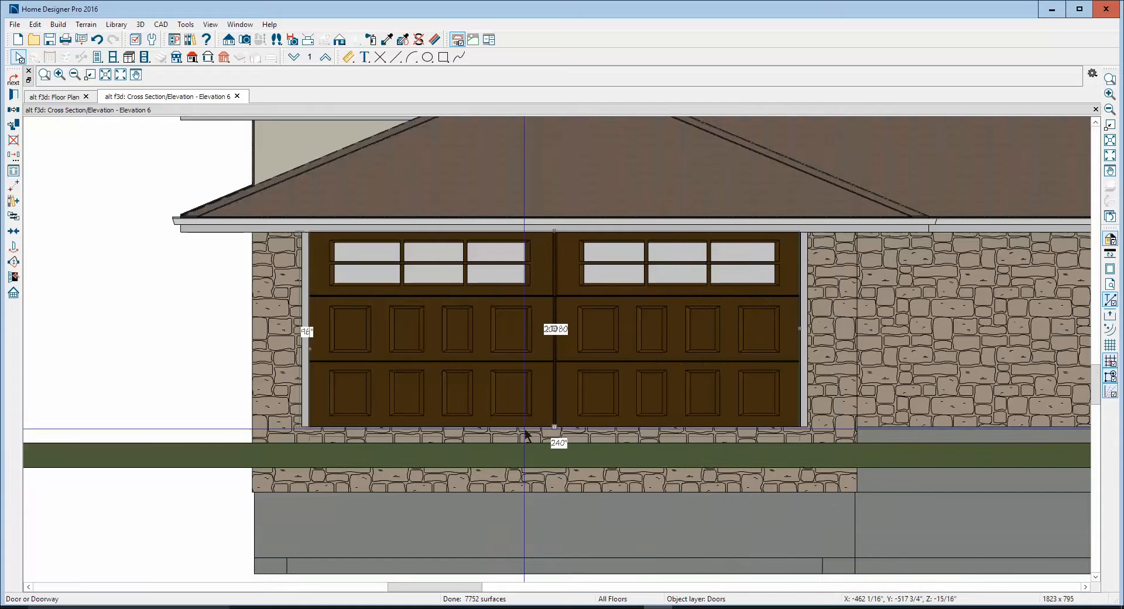
key(Escape)
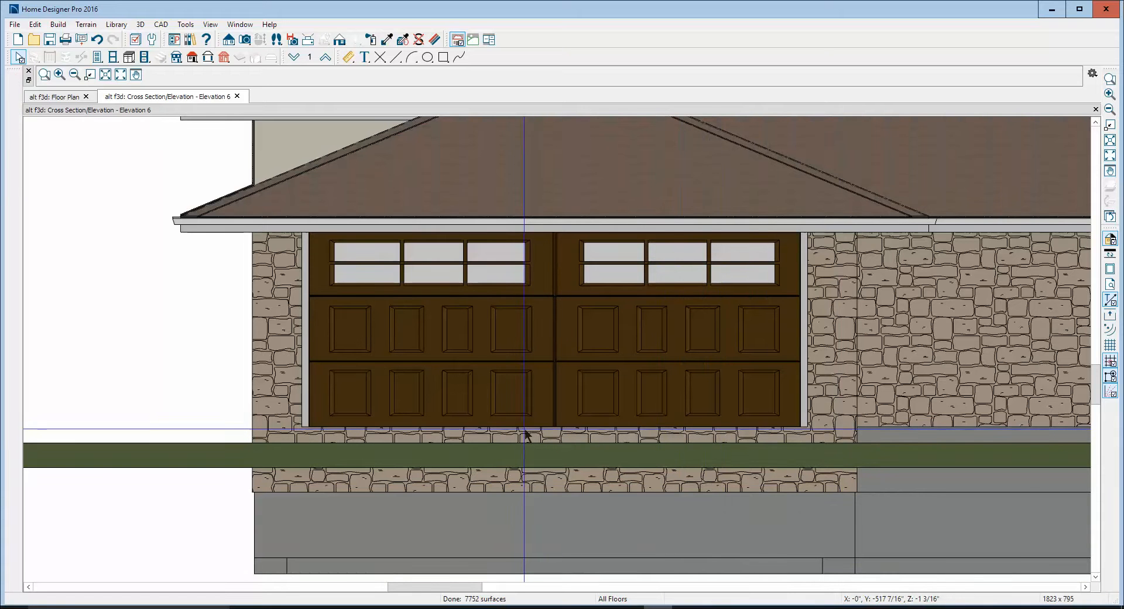
Measure the vertical distance from the bottom of the house's stone siding to the bottom of the garage's stone siding with the Tape Measure
scroll(518, 432, down, 3)
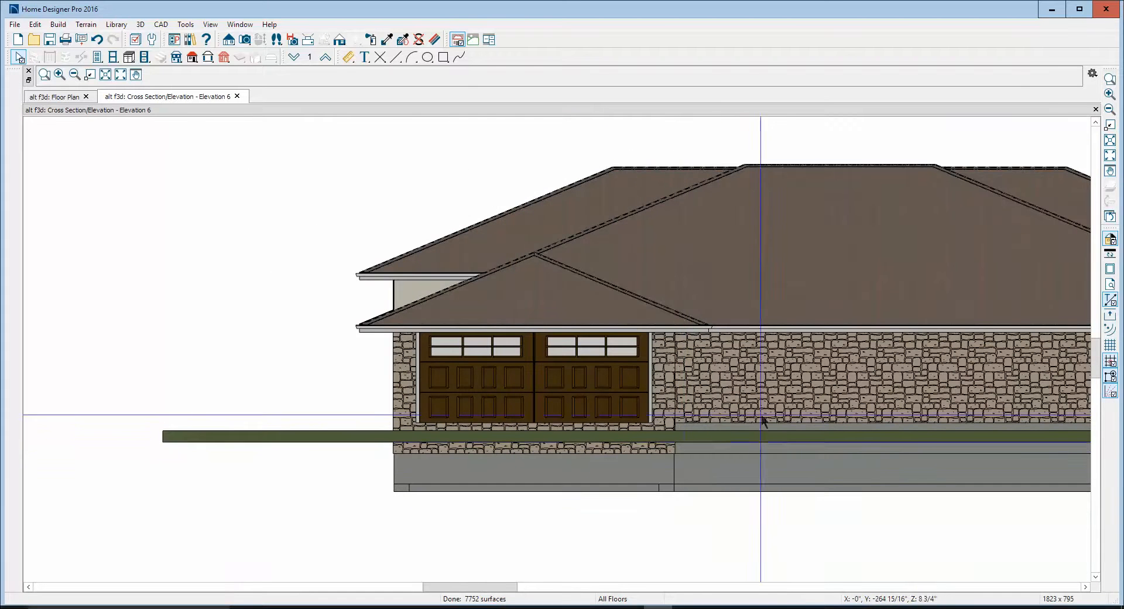
scroll(737, 452, up, 4)
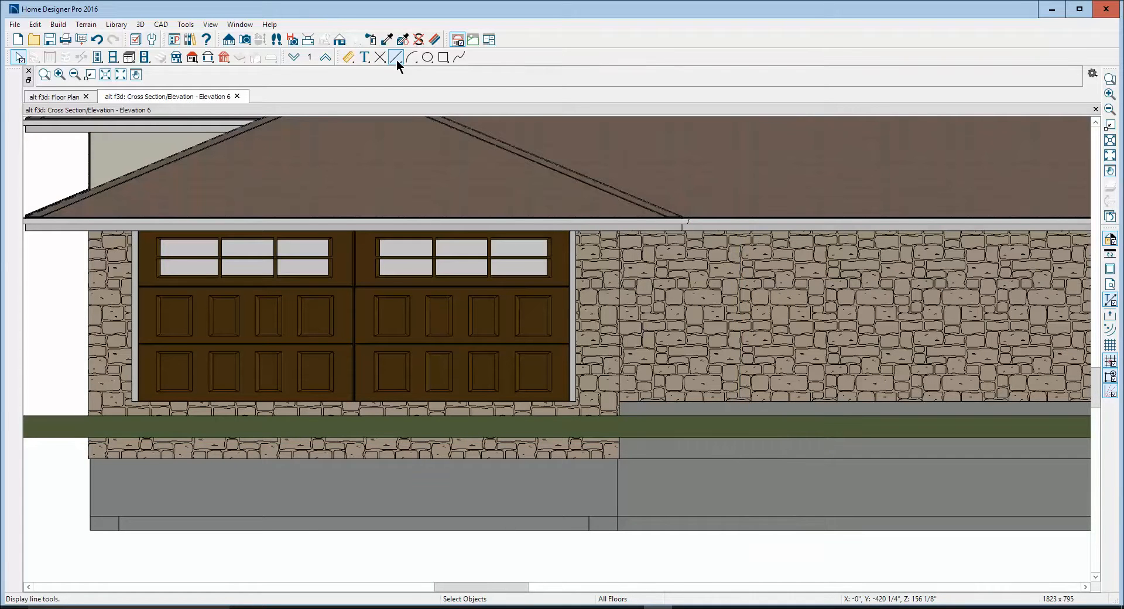
click(350, 55)
click(121, 74)
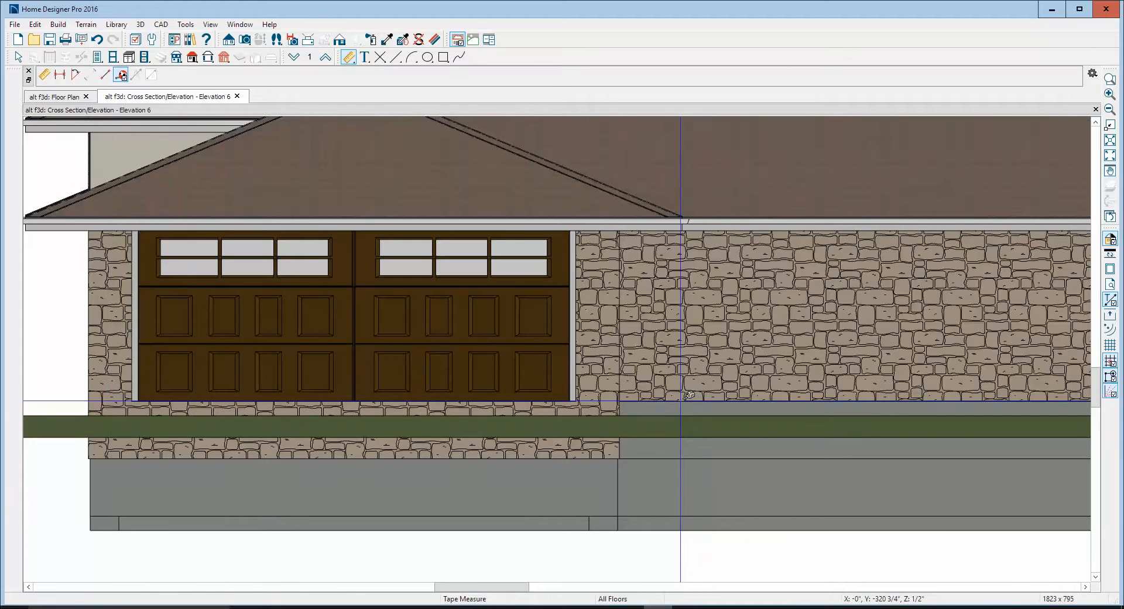
drag(682, 403, 680, 459)
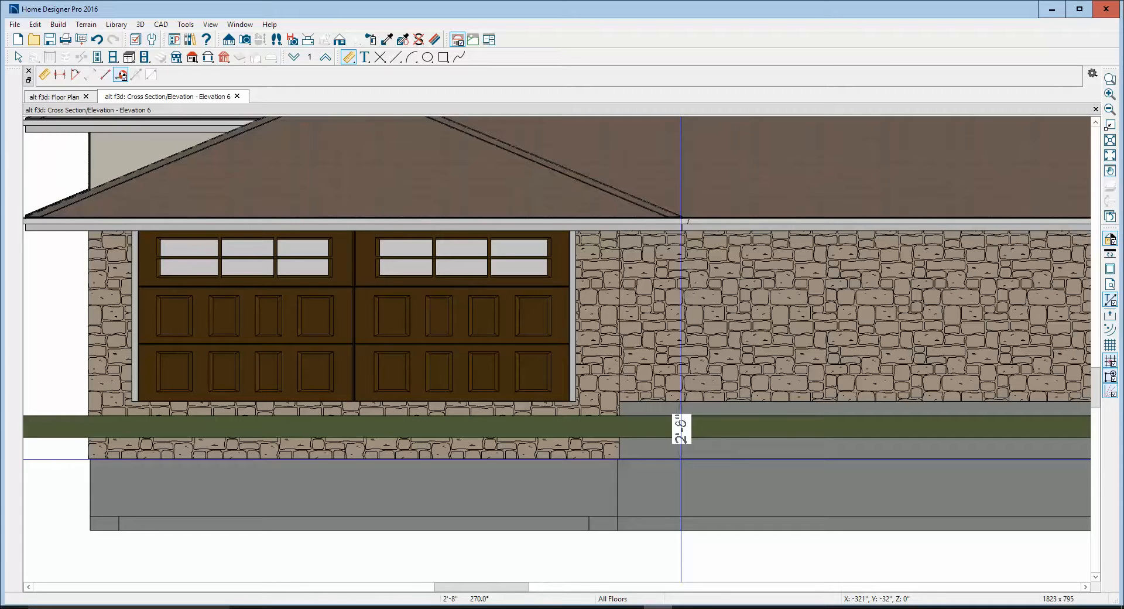
mouse_move(681, 458)
mouse_down()
mouse_move(680, 408)
mouse_move(683, 455)
mouse_up()
key(space)
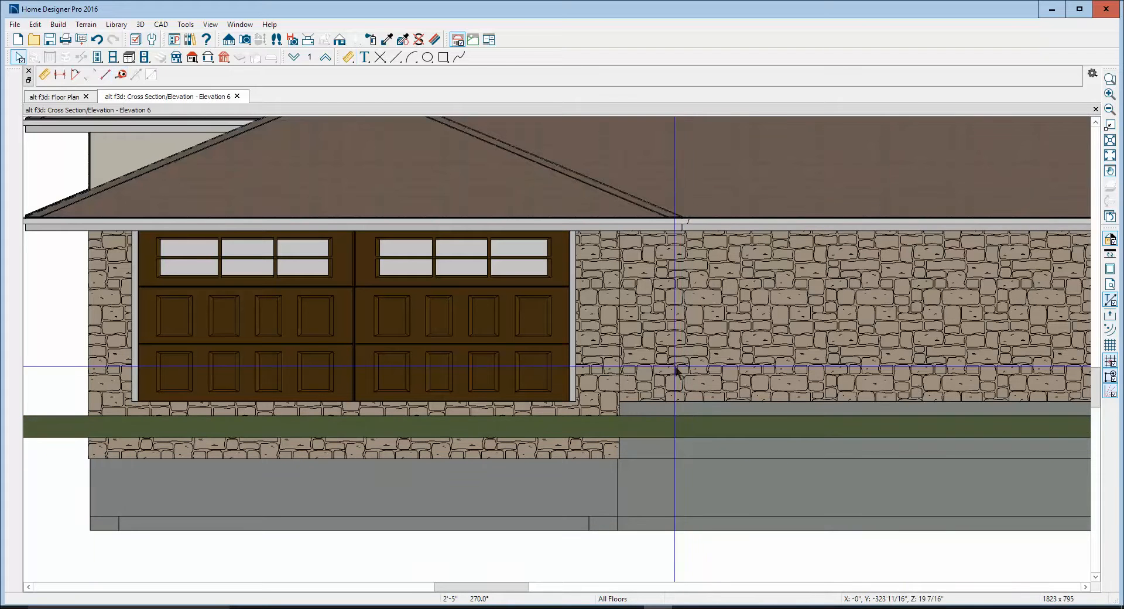
Turn off the terrain's automatic building pad height and set Subfloor Height Above Terrain to 33"
click(683, 431)
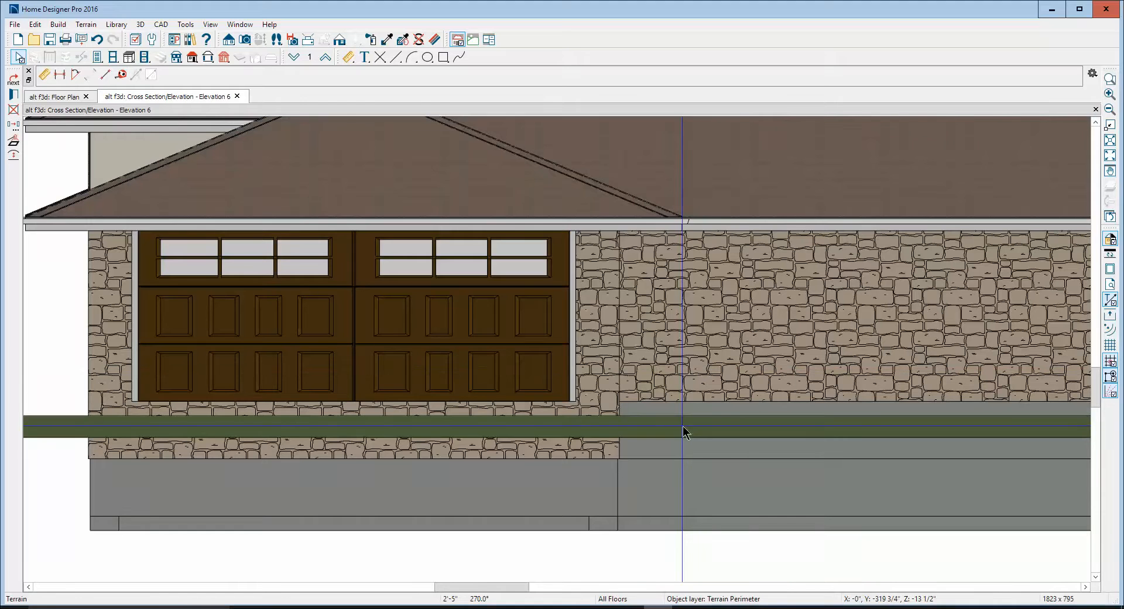
double_click(684, 431)
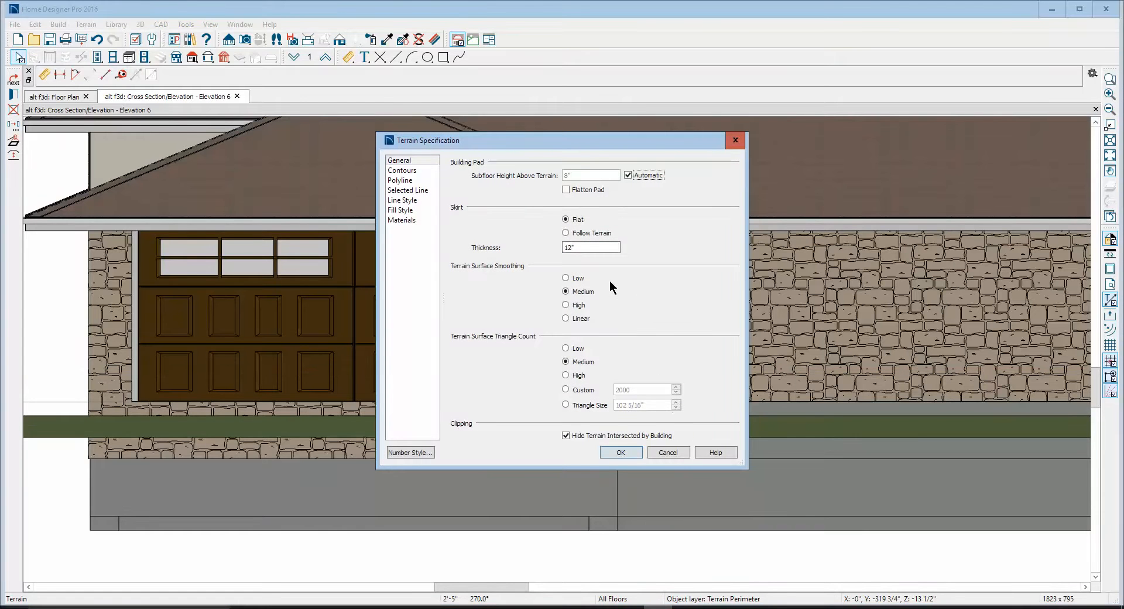
click(627, 176)
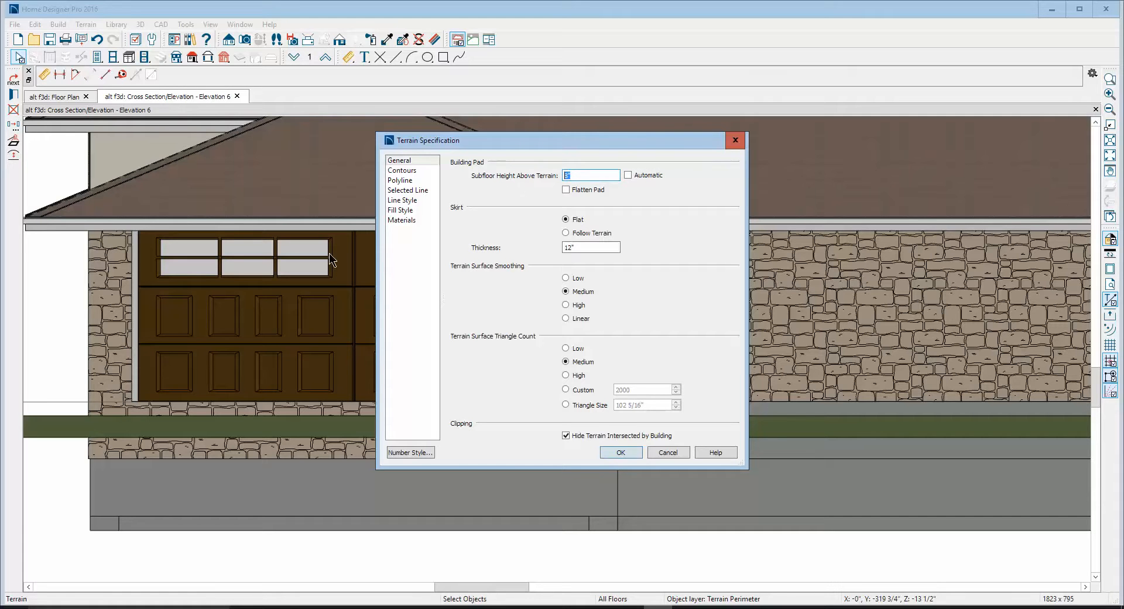
double_click(585, 175)
text(33)
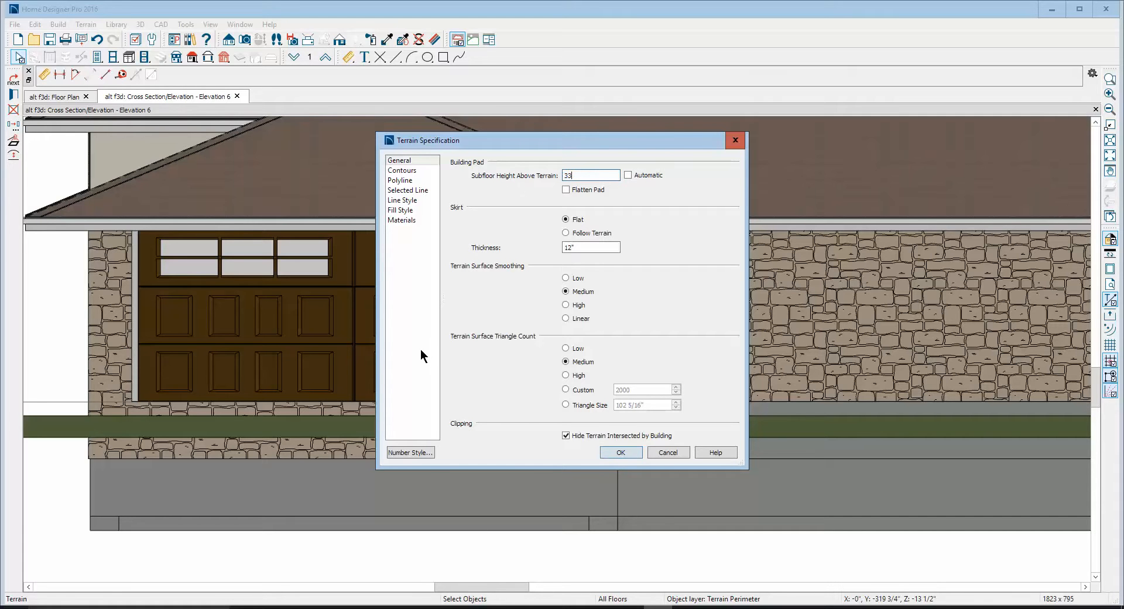
click(616, 452)
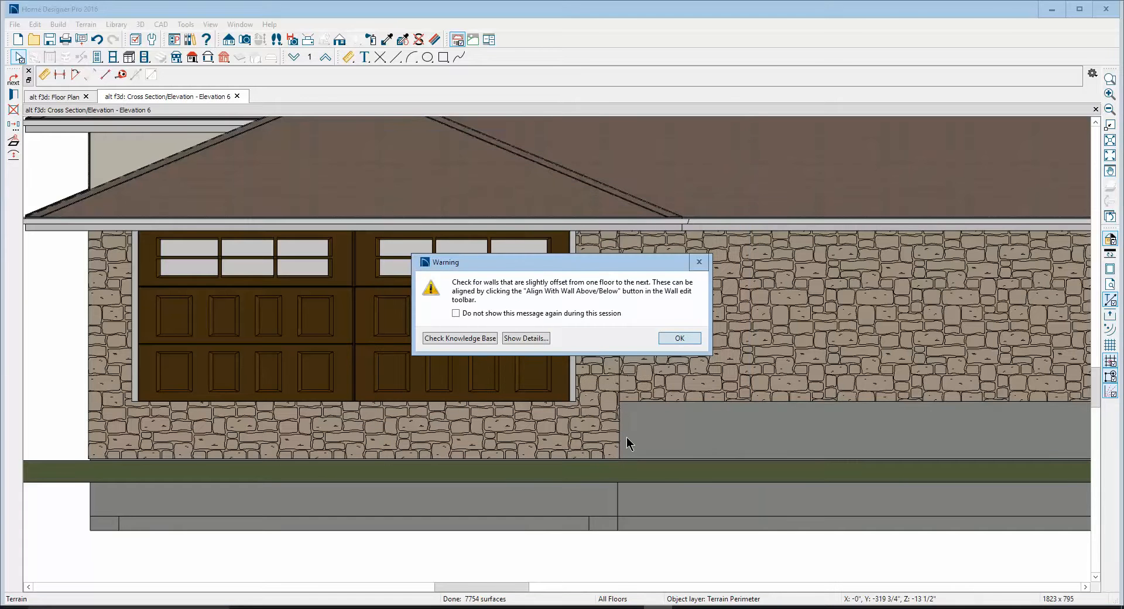
key(Return)
scroll(569, 383, down, 5)
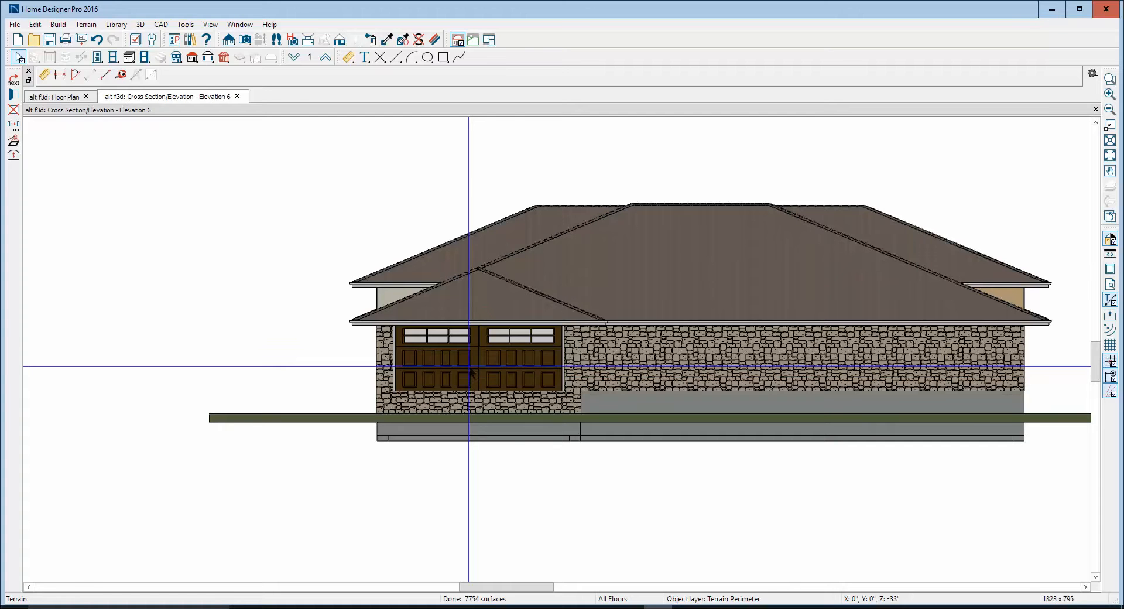
Set the garage room's absolute Floor (C) elevation to -32" and check the garage door against the terrain in the elevation view
key(ctrl+Tab)
scroll(858, 331, up, 2)
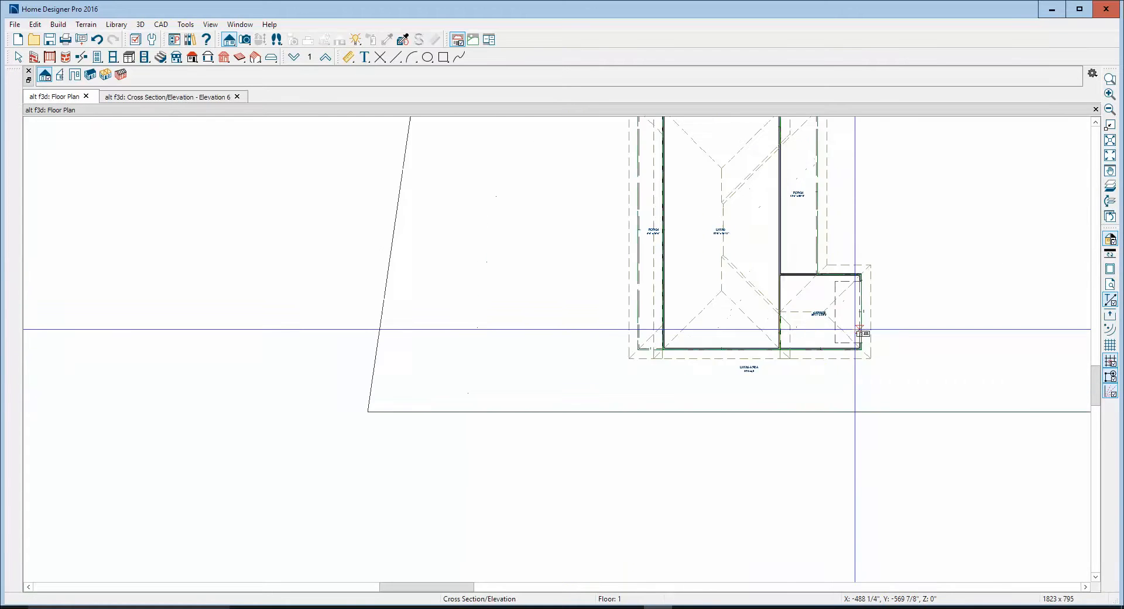
scroll(854, 329, up, 3)
key(space)
right_click(708, 333)
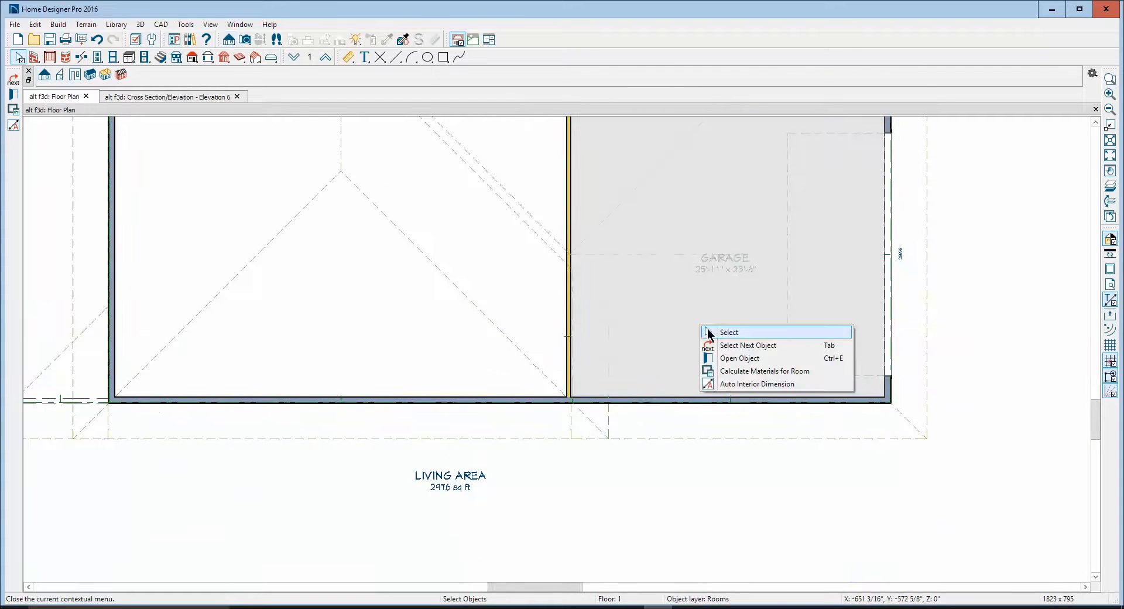
click(744, 358)
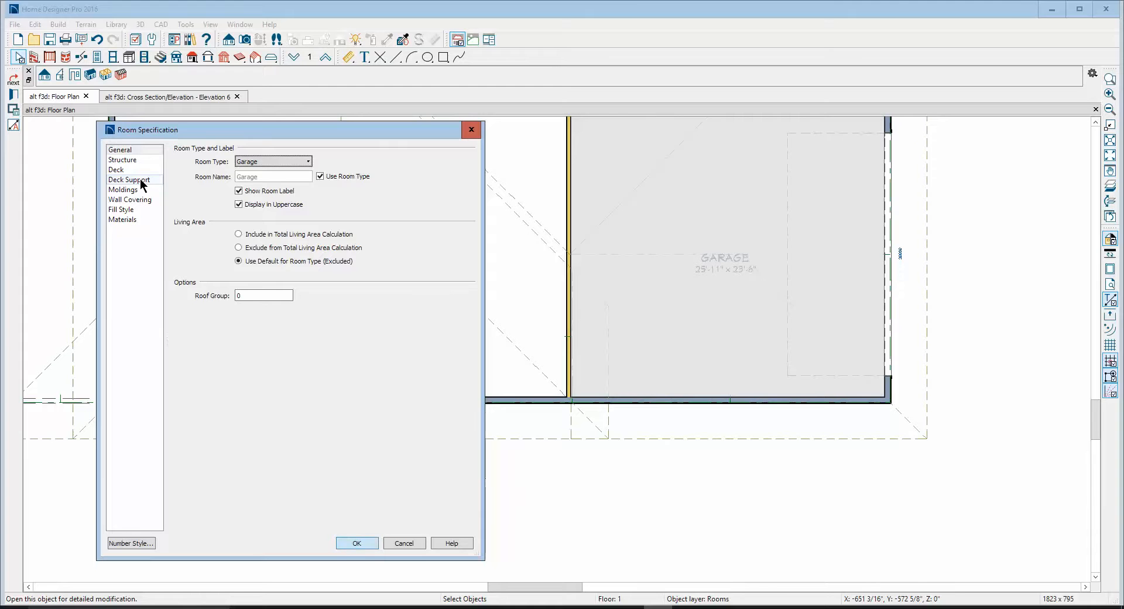
click(124, 160)
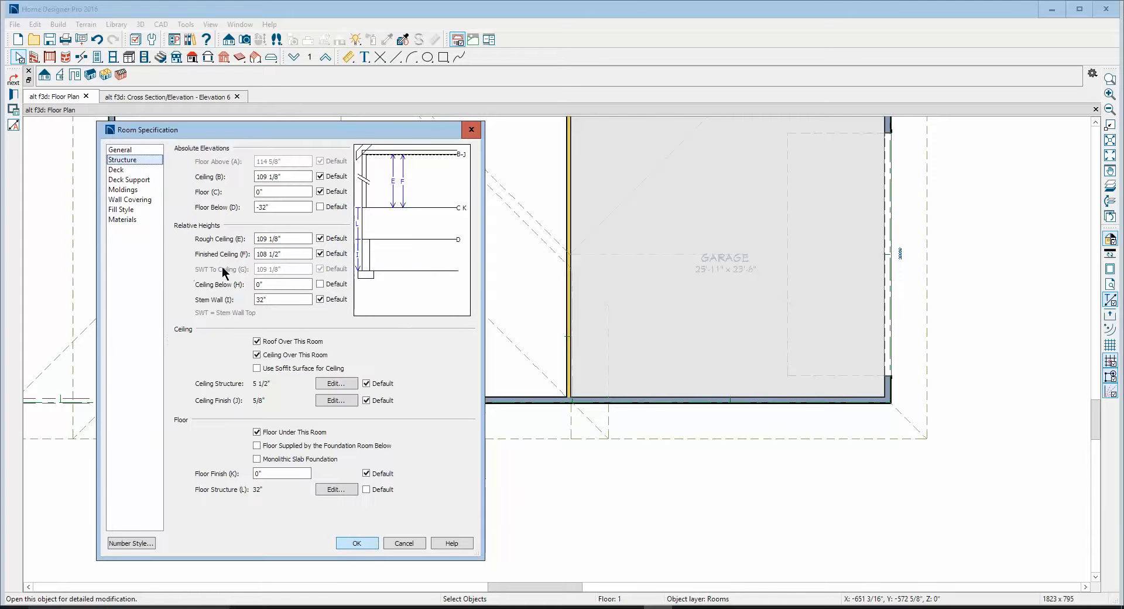
click(319, 193)
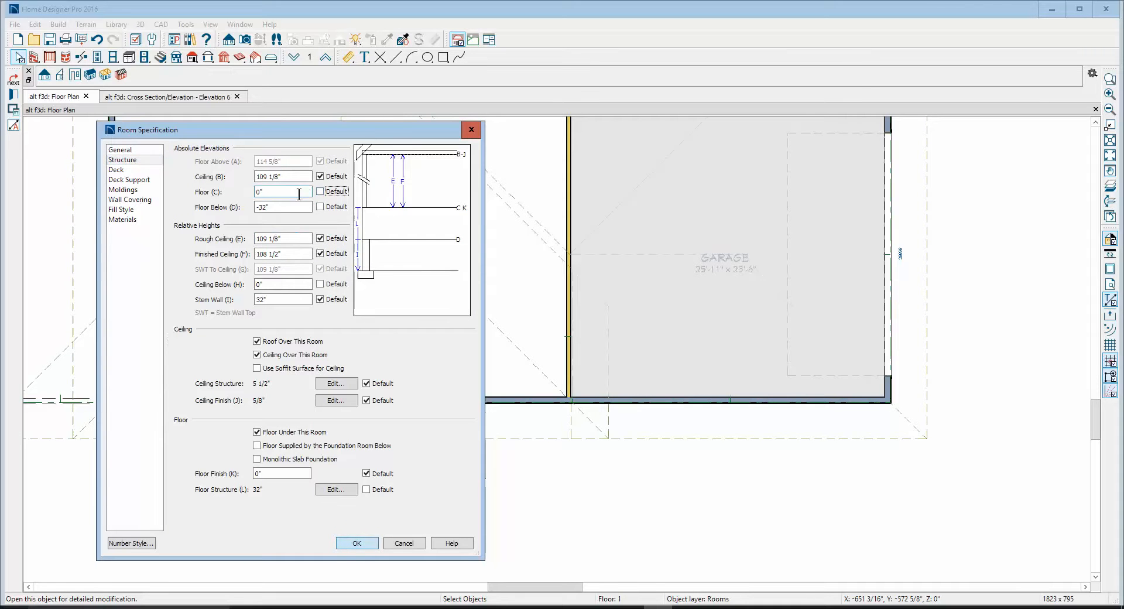
double_click(299, 194)
click(357, 542)
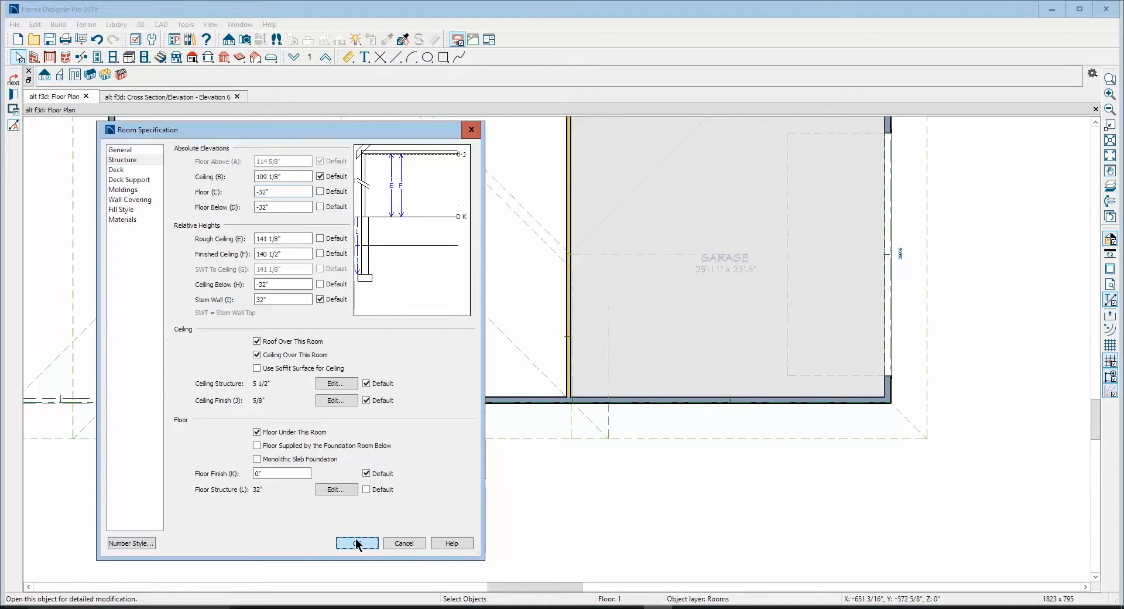
click(681, 340)
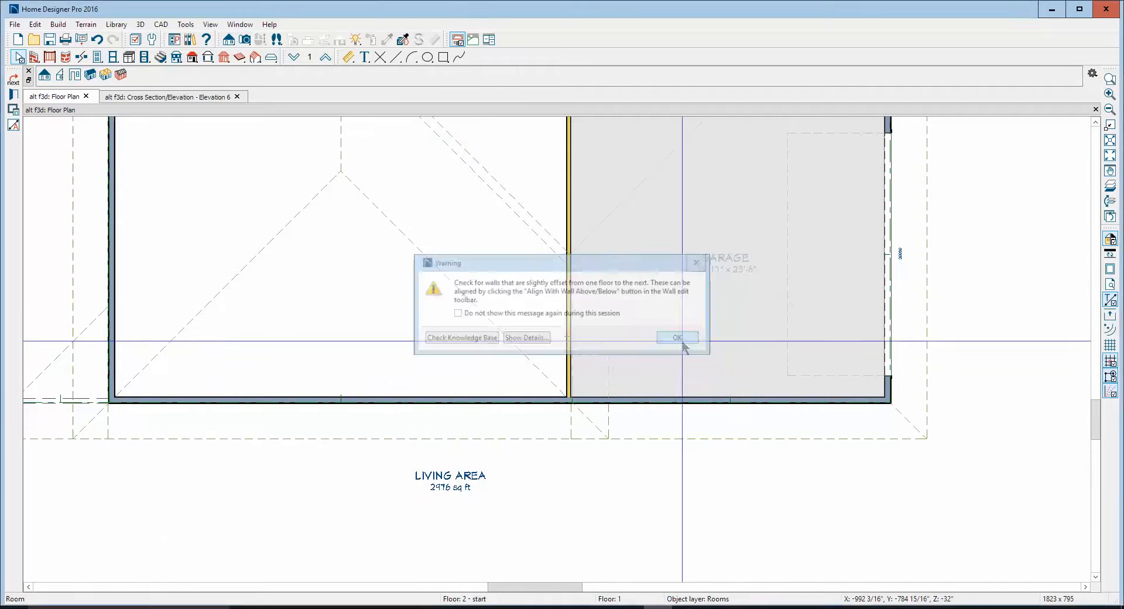
key(ctrl+Tab)
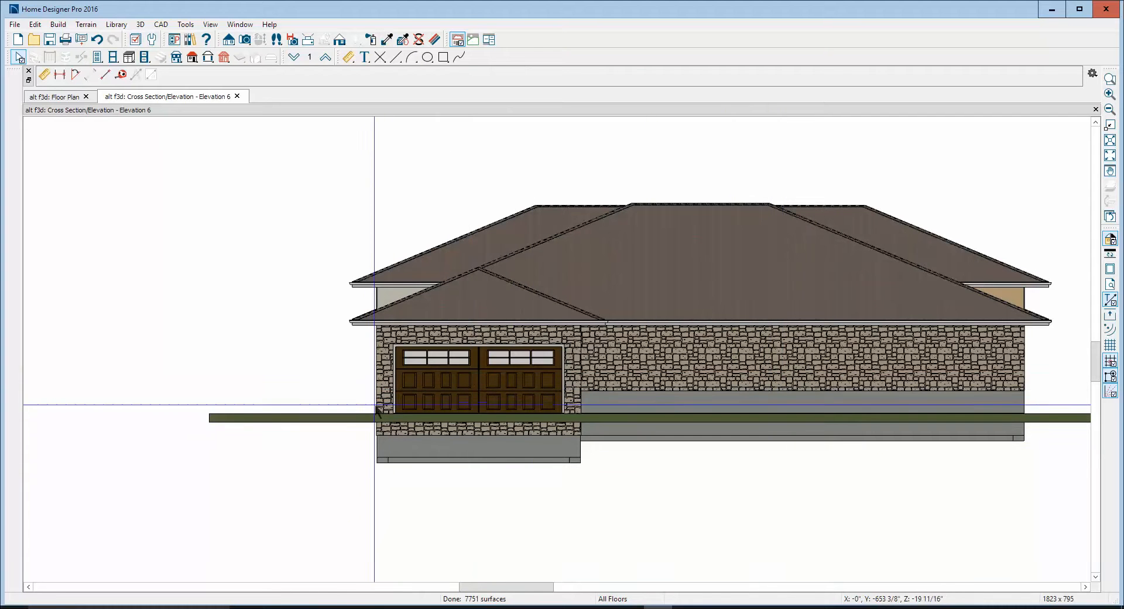
click(490, 389)
key(Escape)
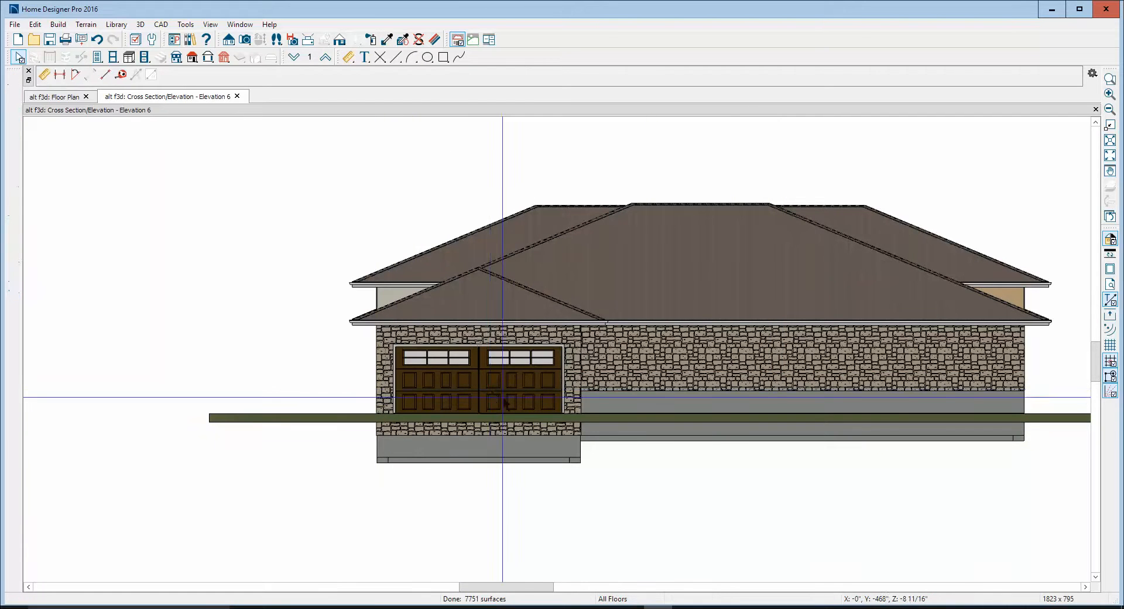
scroll(459, 367, down, 3)
Convert the two invisible outer walls of the porch adjoining the garage into visible railings with the Balusters style
key(ctrl+Tab)
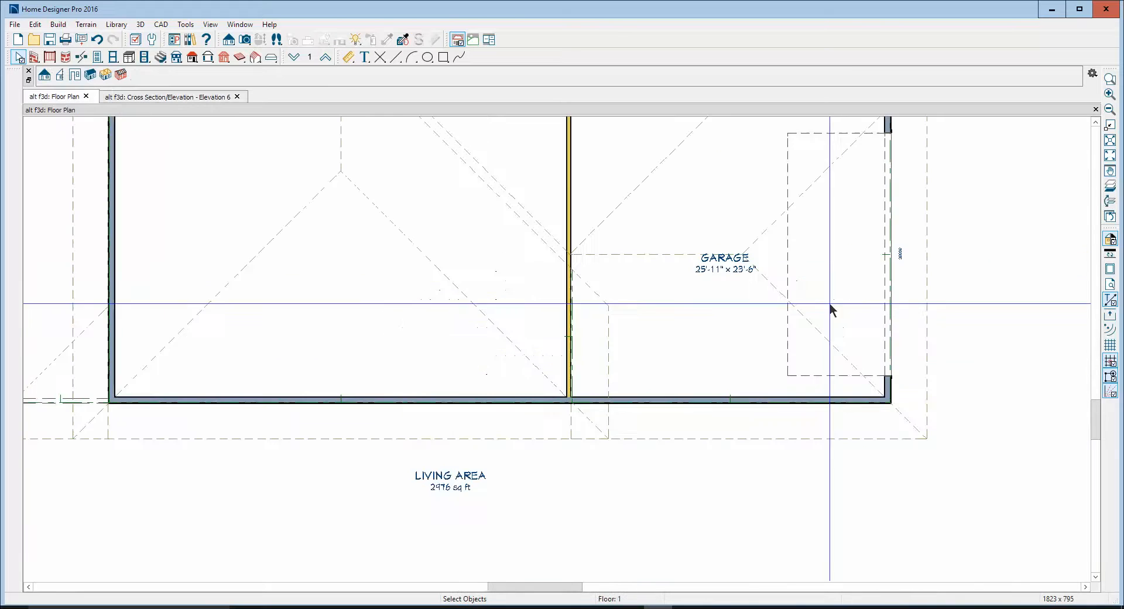
click(1108, 141)
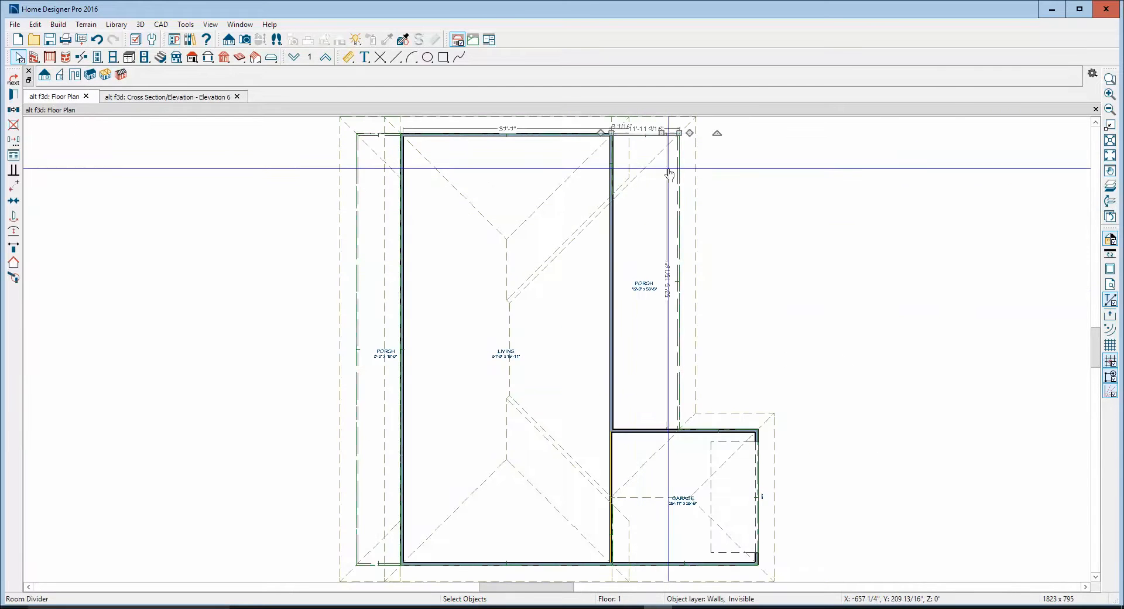
click(678, 273)
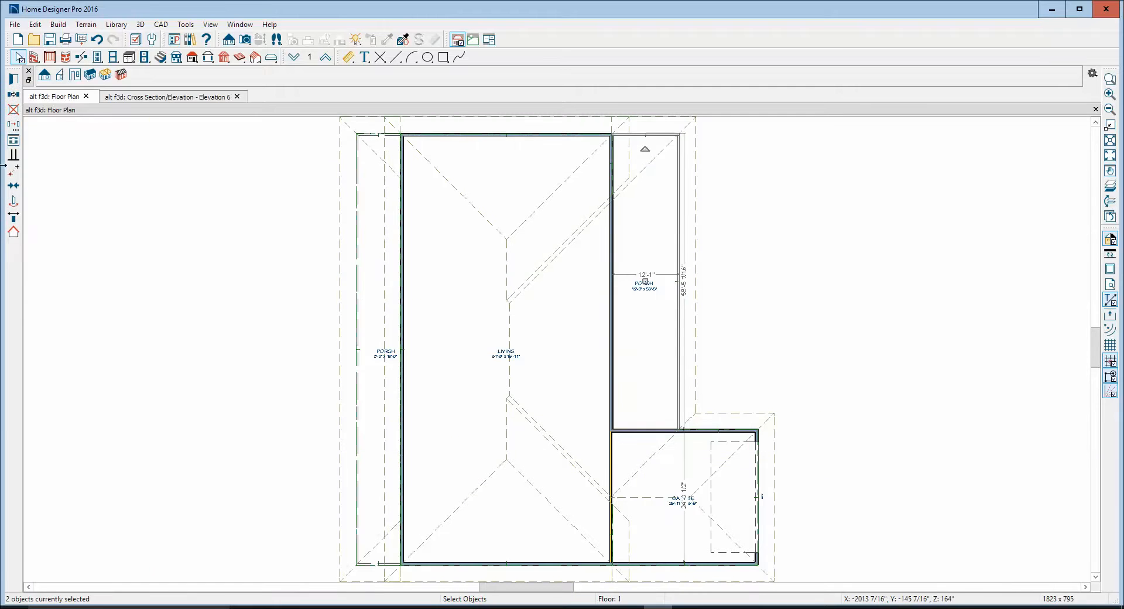
click(13, 79)
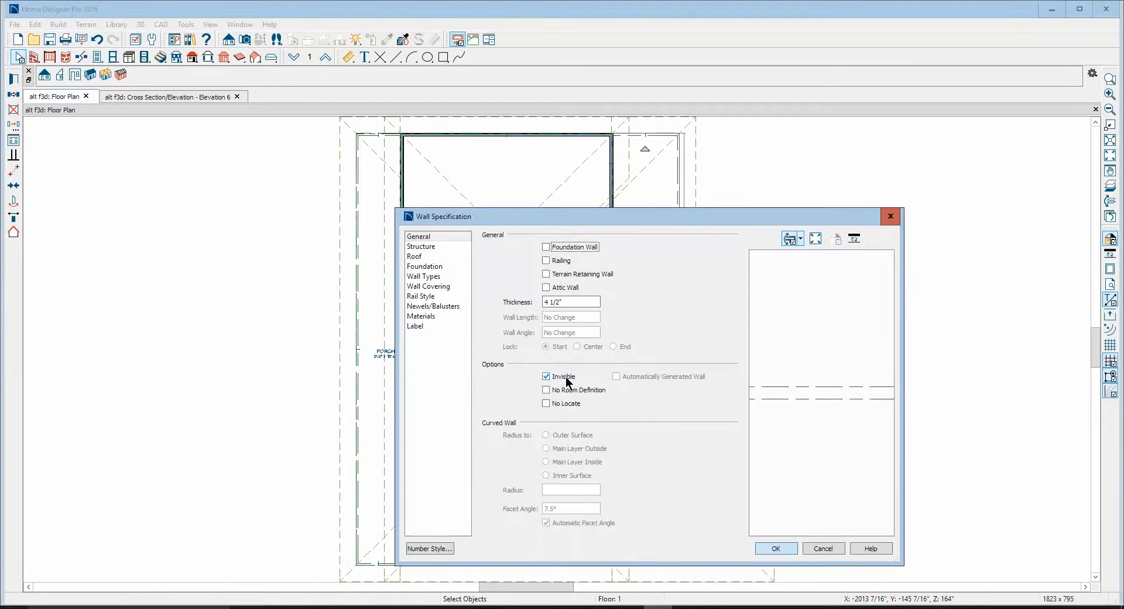
click(564, 377)
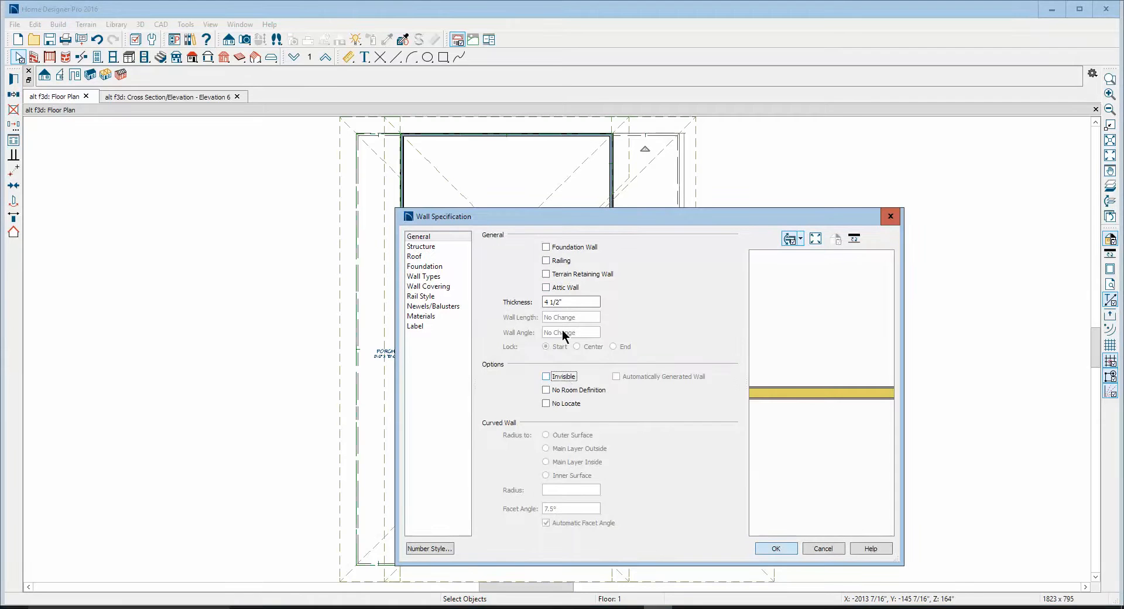
click(559, 260)
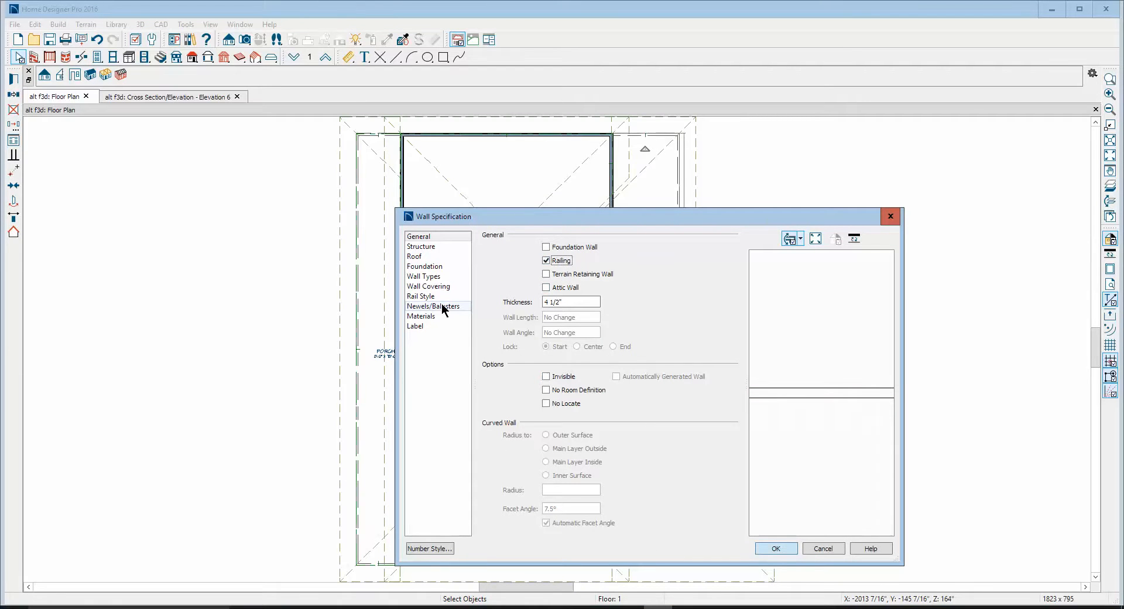
click(424, 297)
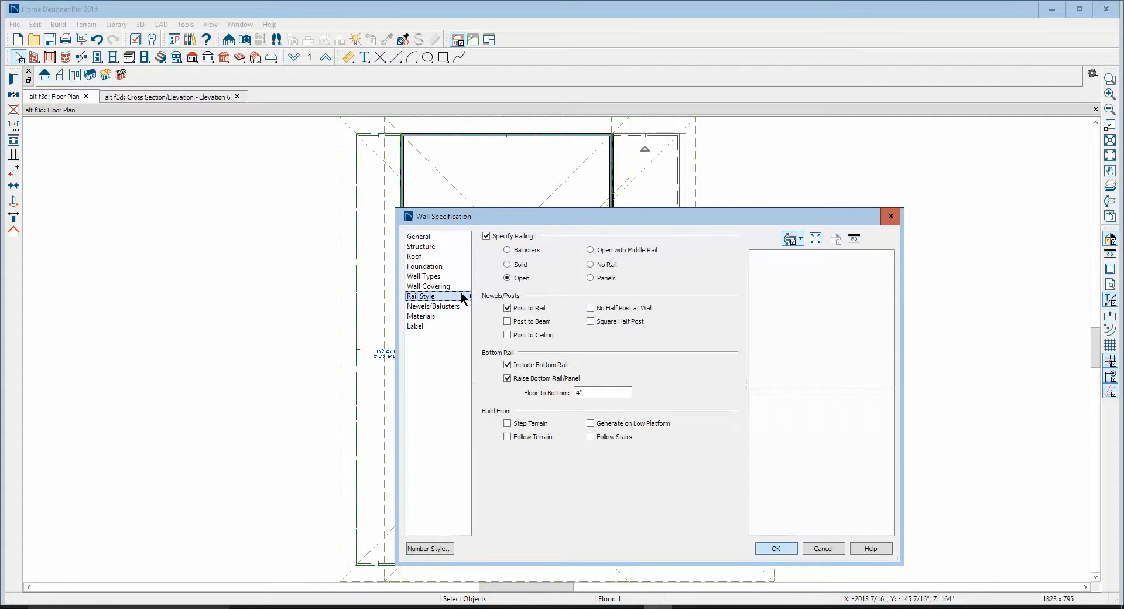
click(508, 250)
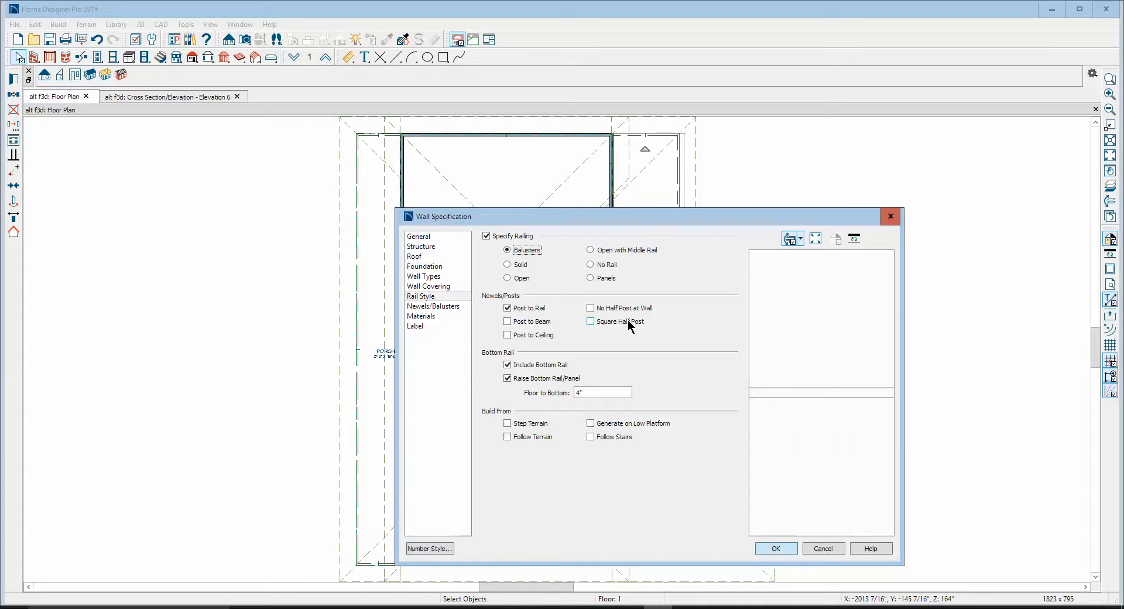
Assign the plan material Black to the porch railing's balusters
click(429, 317)
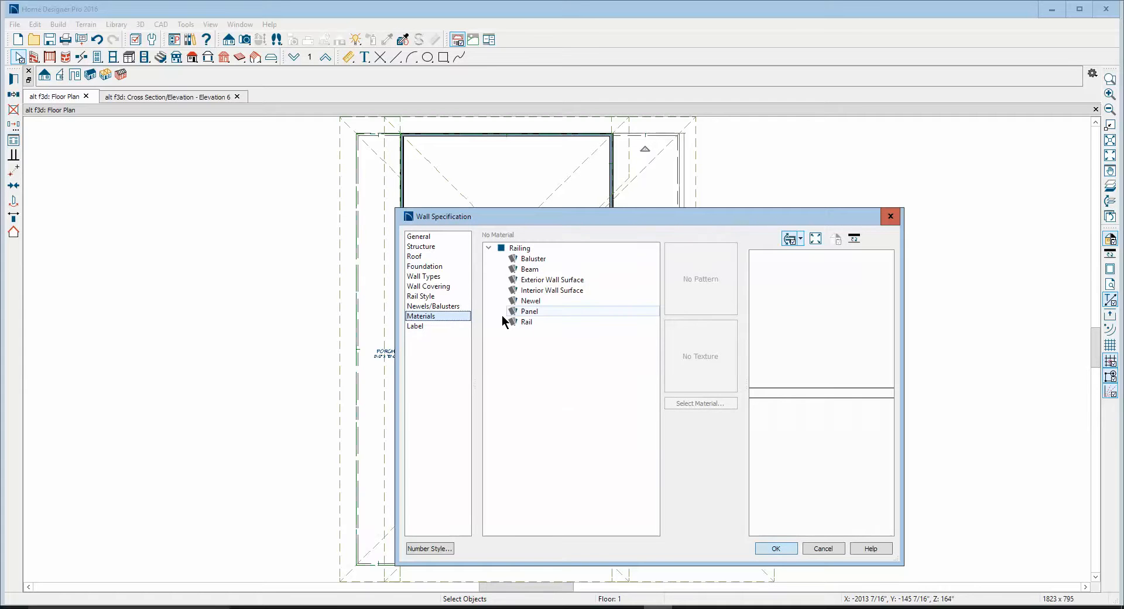
click(532, 259)
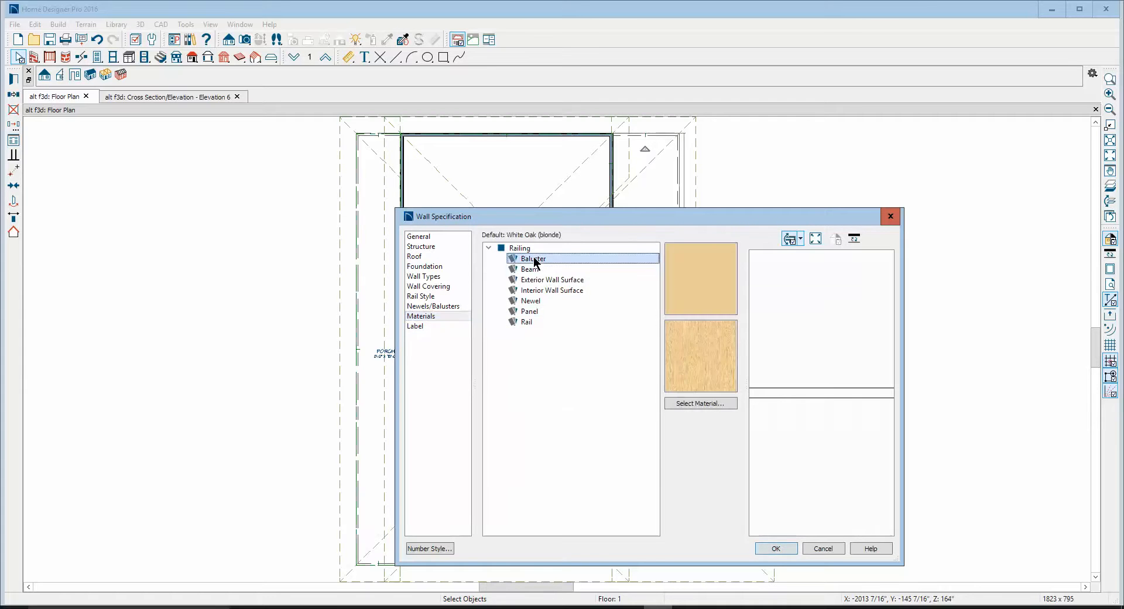
click(701, 404)
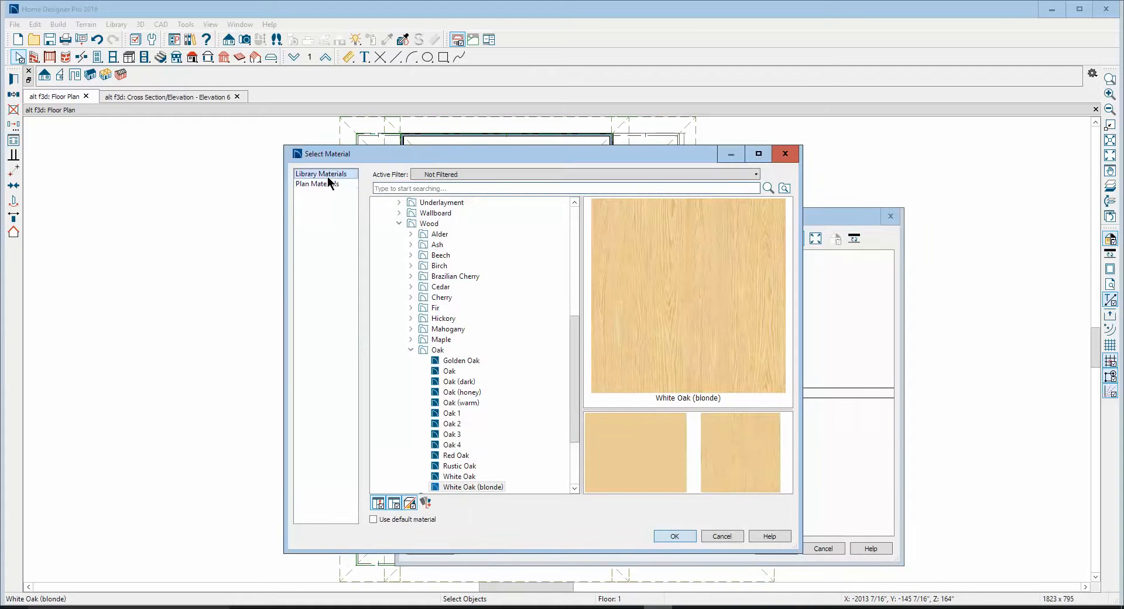
click(322, 175)
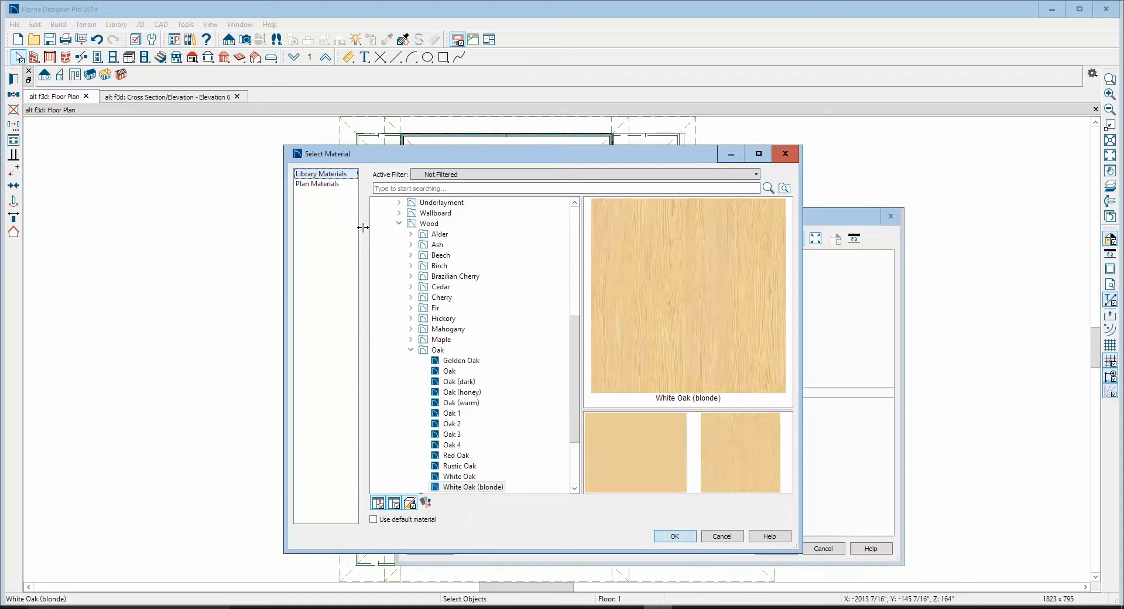
click(322, 184)
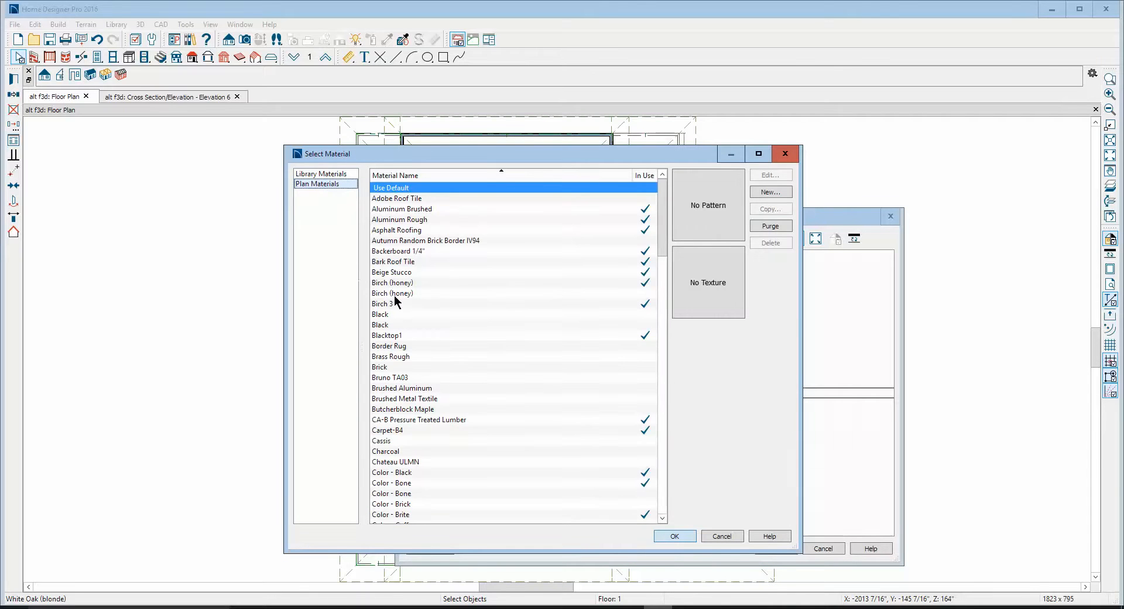
click(386, 325)
click(674, 536)
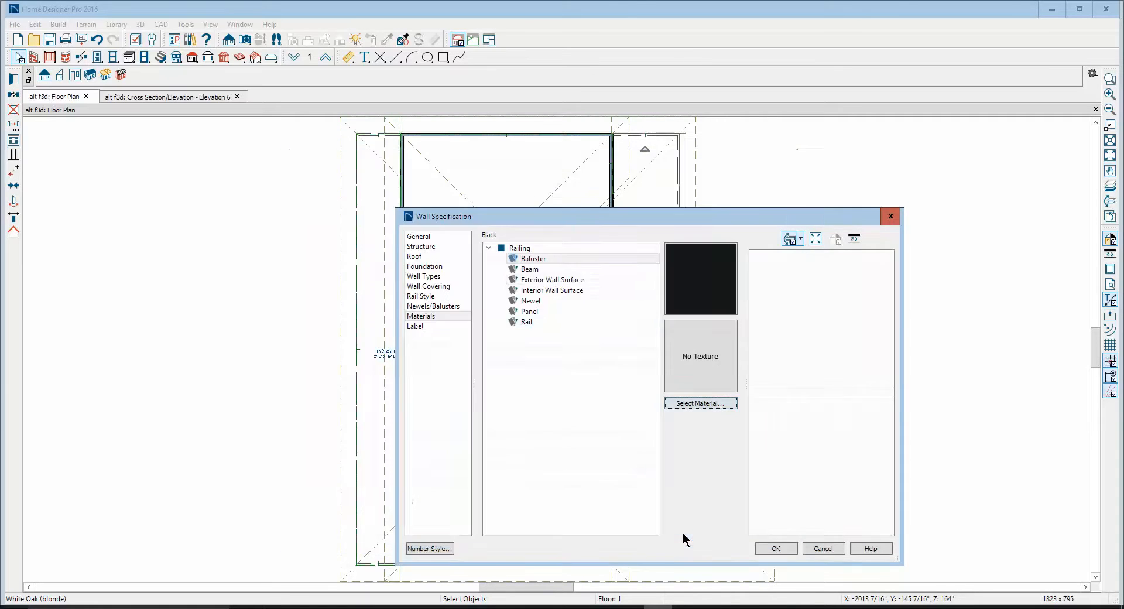
Assign the plan material Black to the porch railing's newels and apply the wall specification
click(534, 303)
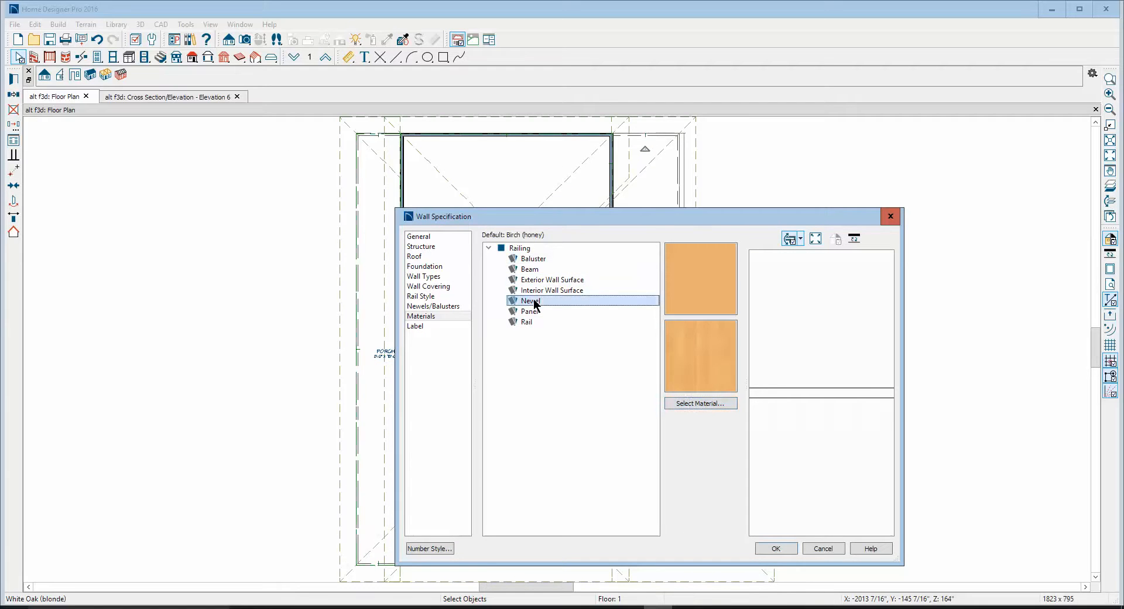
click(692, 404)
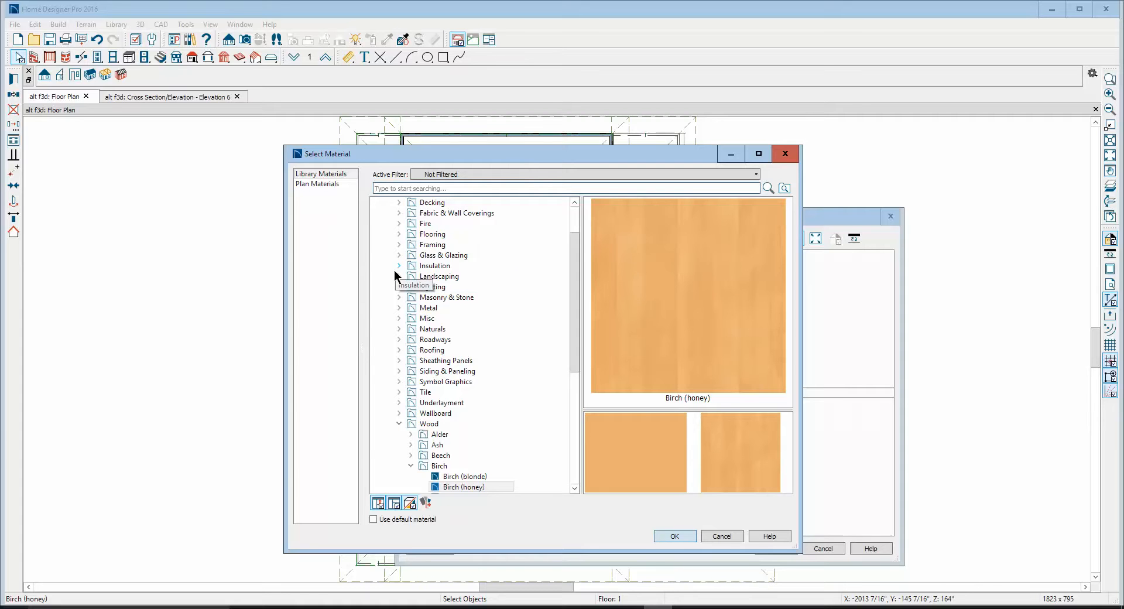
click(316, 184)
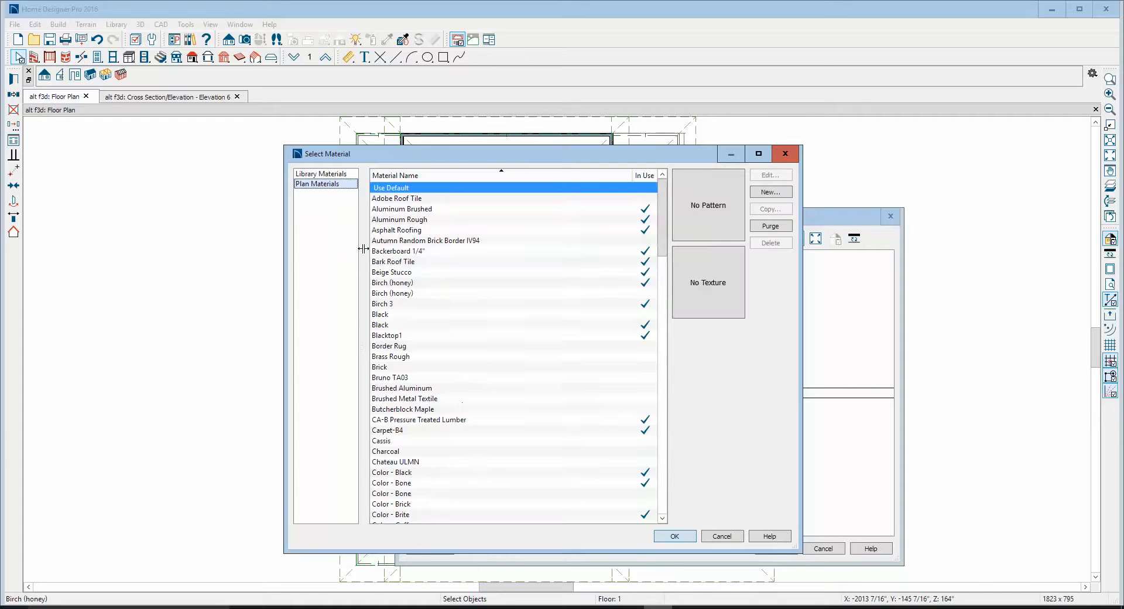
click(391, 324)
click(673, 536)
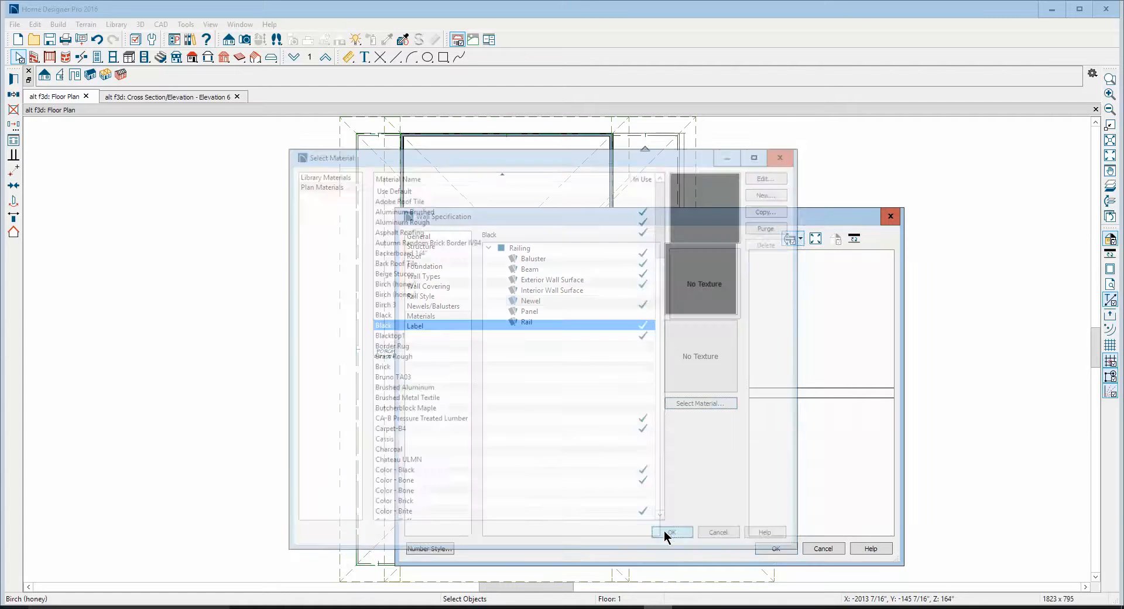
click(772, 548)
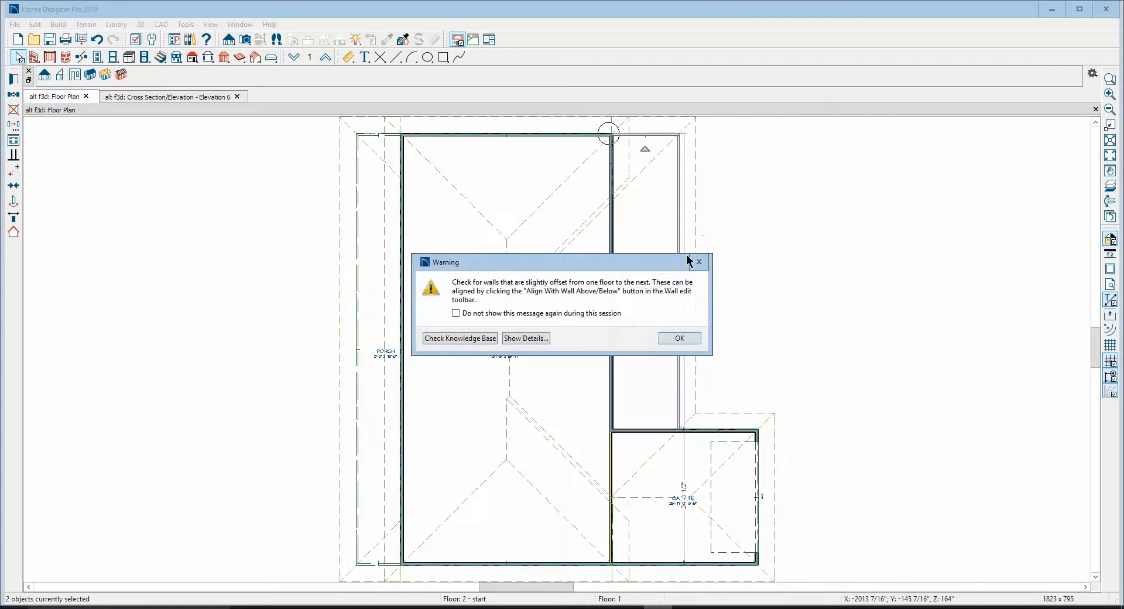
click(680, 338)
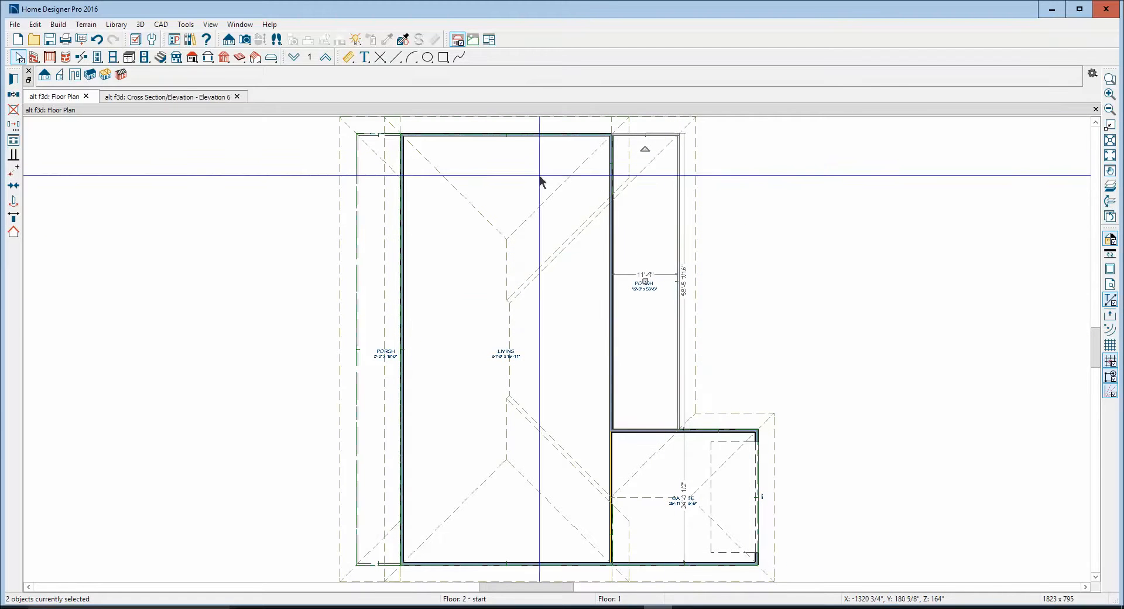
Switch the porch railing's newels to the Post to Beam style
click(13, 79)
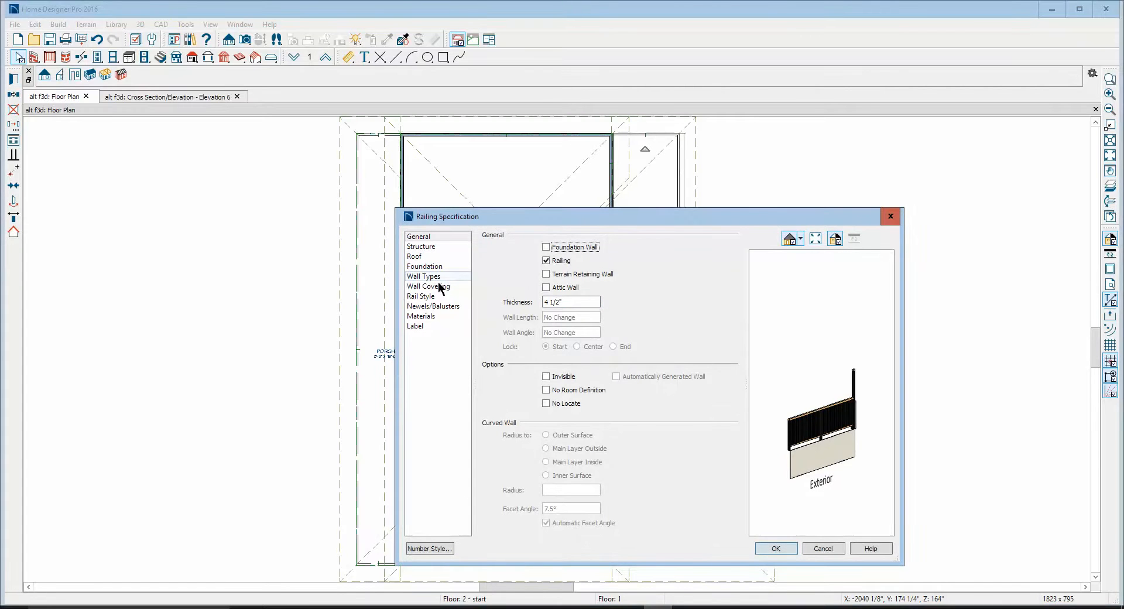
click(425, 297)
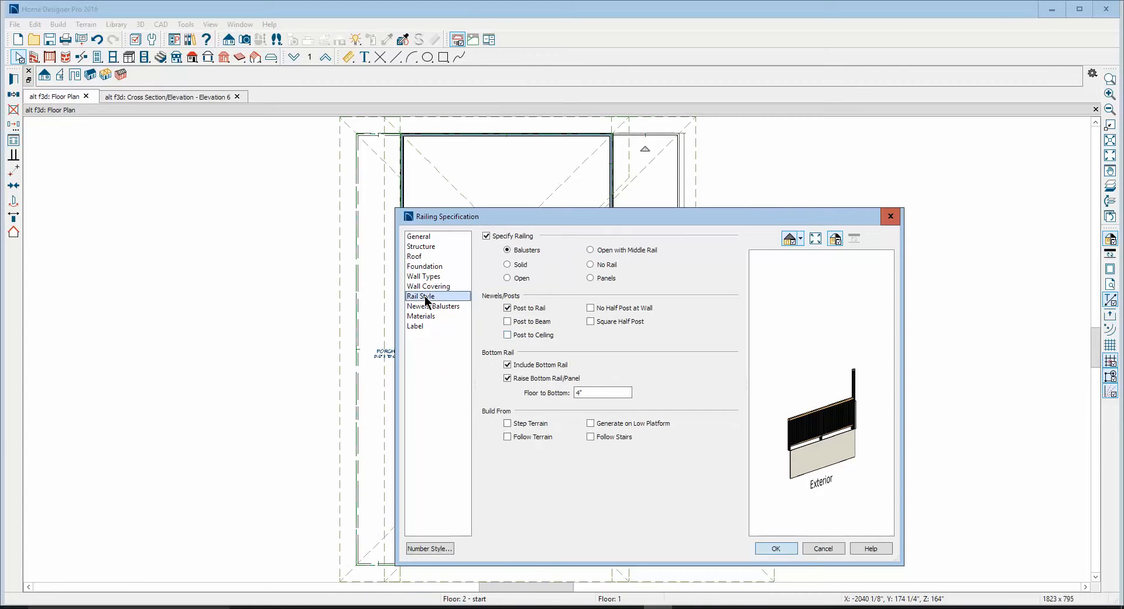
click(514, 322)
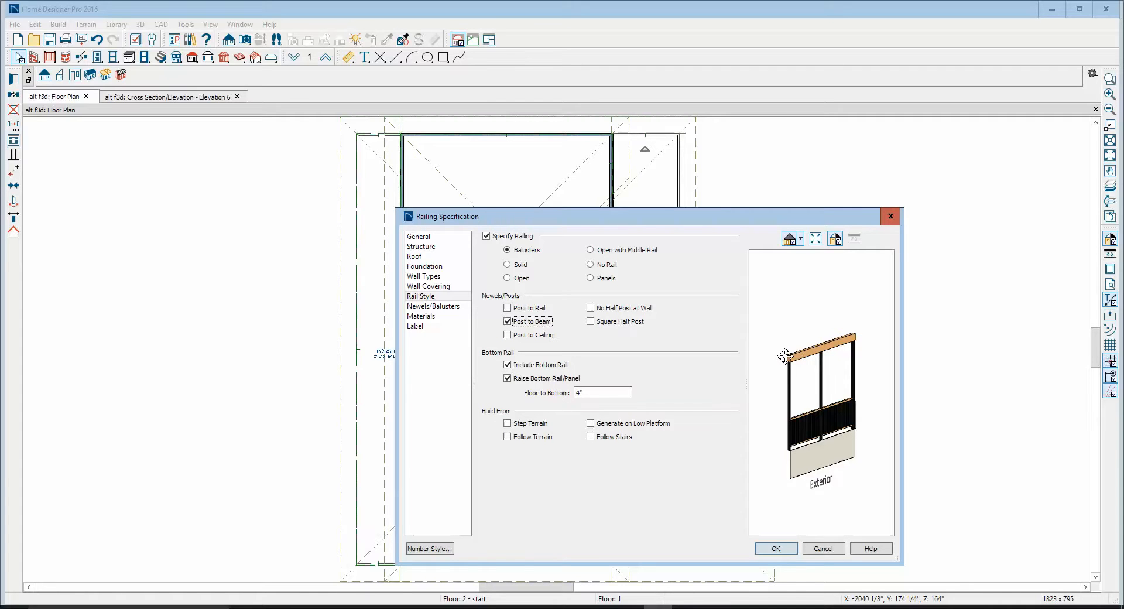
Change the porch railing's newel type to Round with a width of 3" and apply the railing specification
click(437, 306)
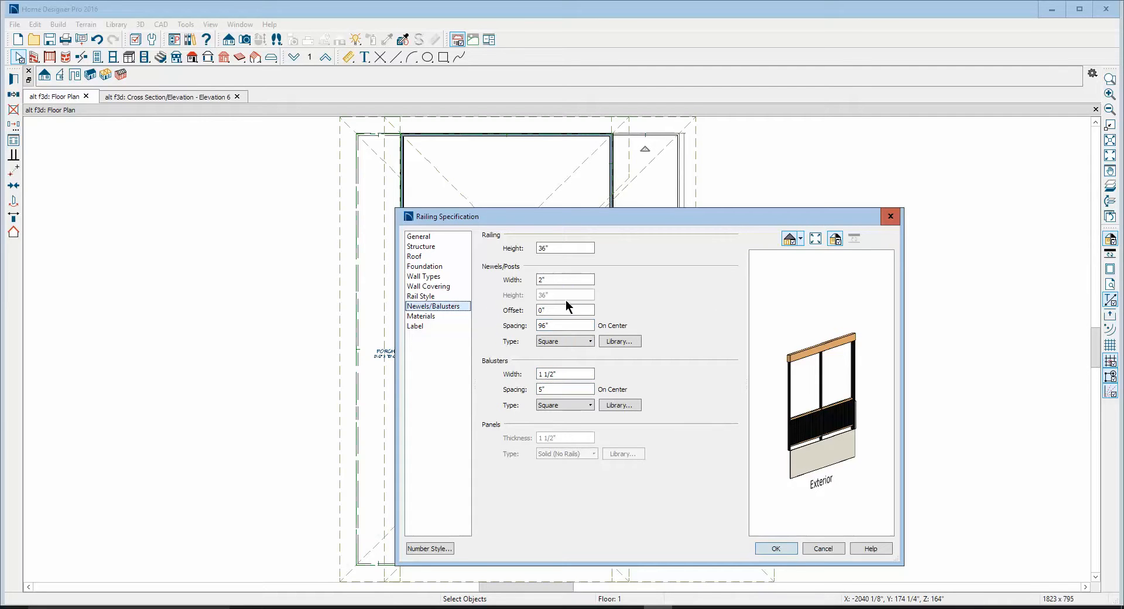
click(588, 341)
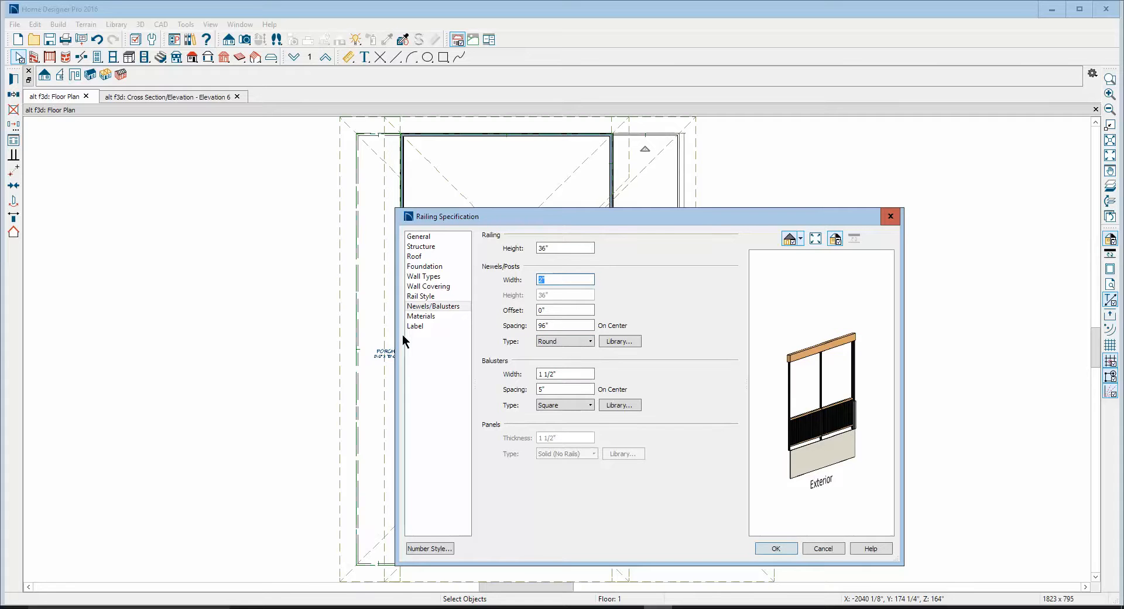
text(3)
click(774, 546)
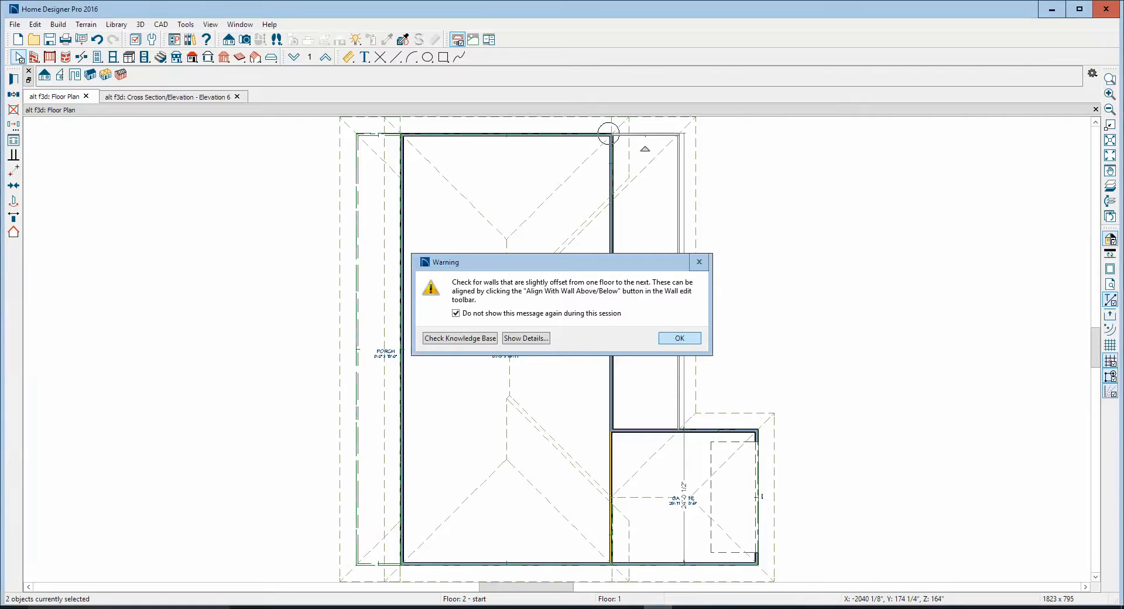
click(677, 339)
Pull the garage roof plane's narrow strip over the living area back to the garage wall and delete the sloped roof plane beside it
scroll(777, 338, down, 1)
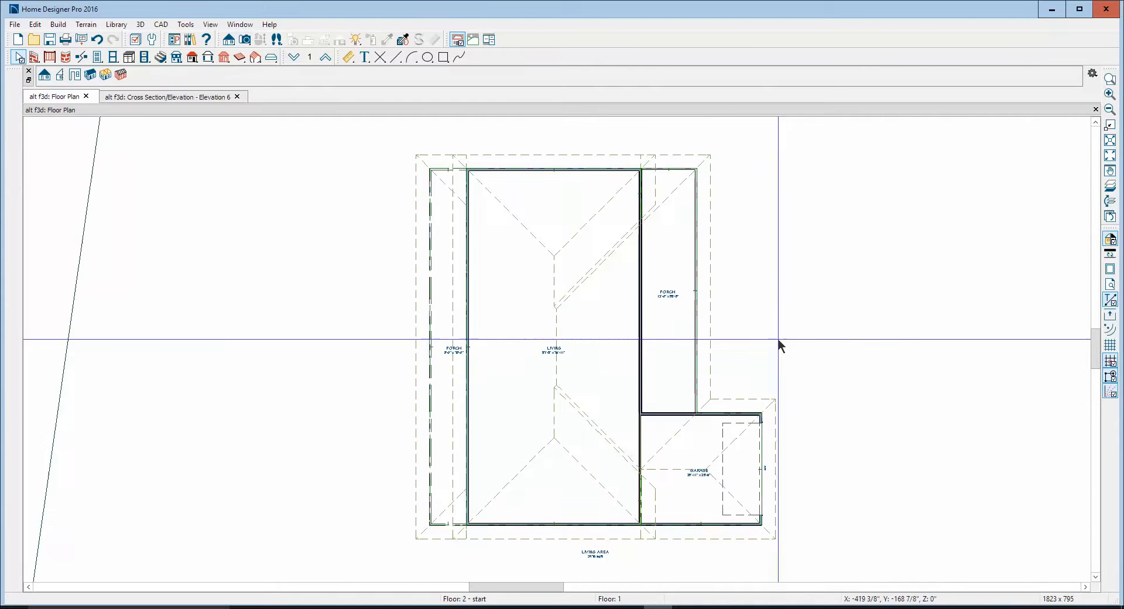
click(697, 537)
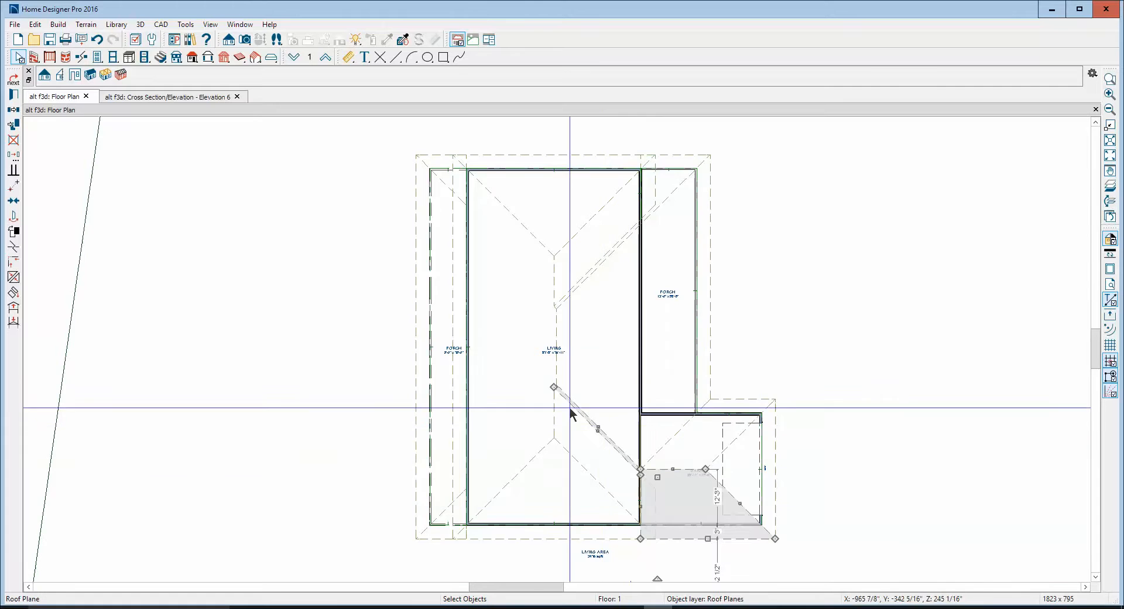
scroll(569, 406, up, 3)
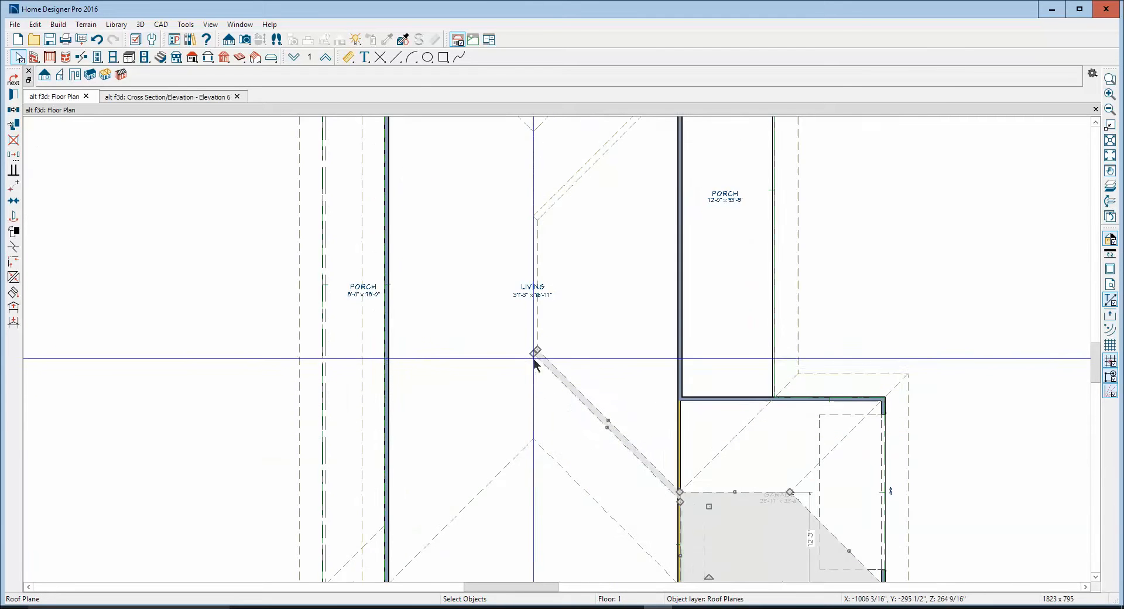
scroll(532, 356, up, 2)
drag(536, 347, 732, 555)
scroll(767, 446, down, 3)
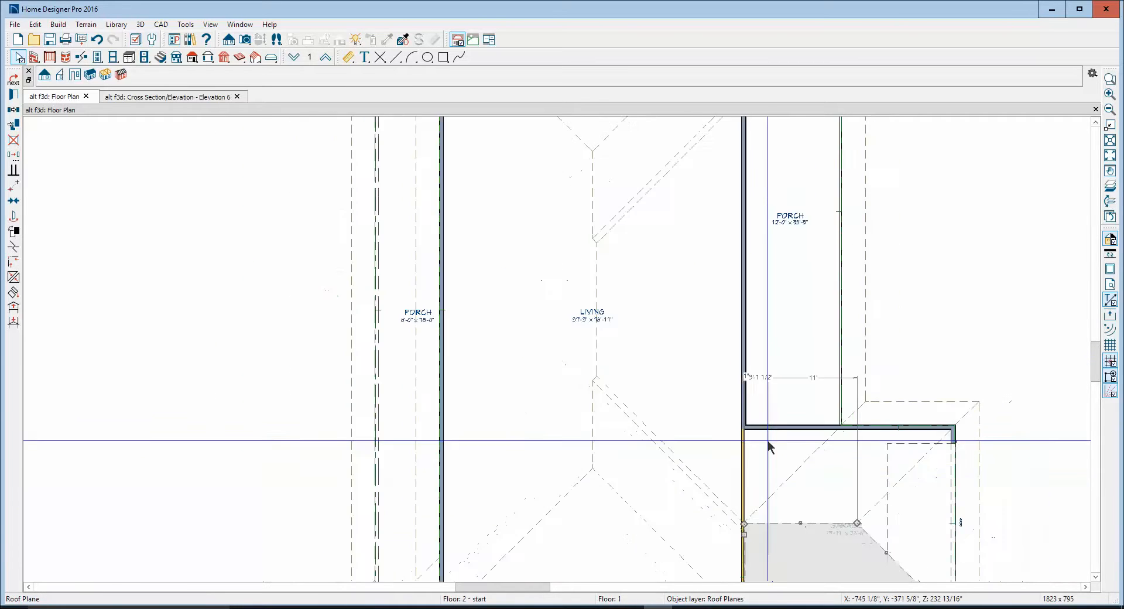
scroll(735, 431, down, 2)
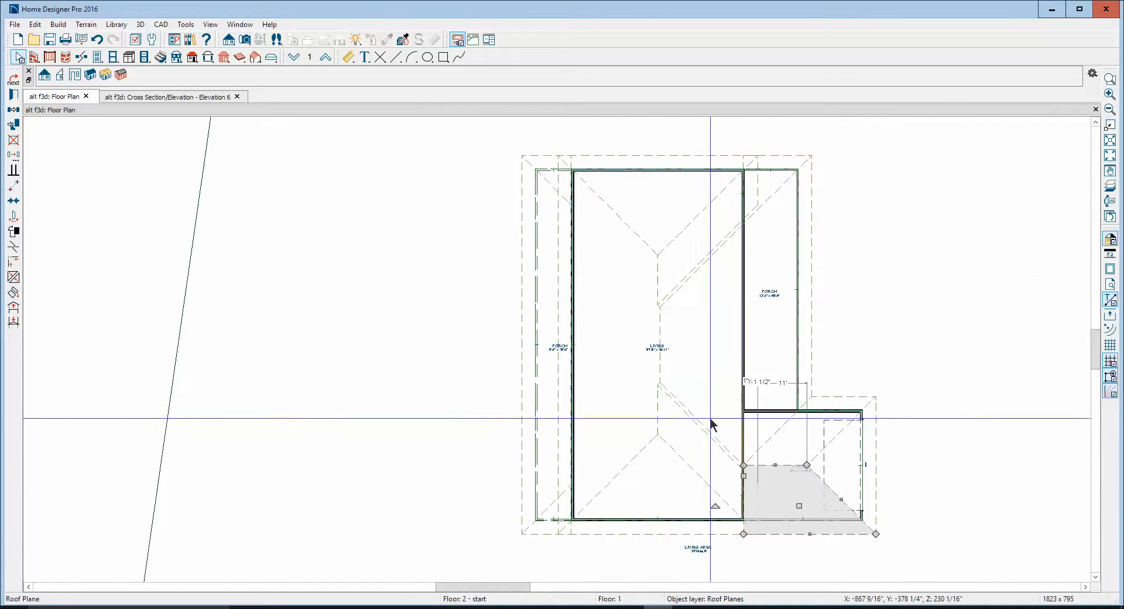
right_click(706, 440)
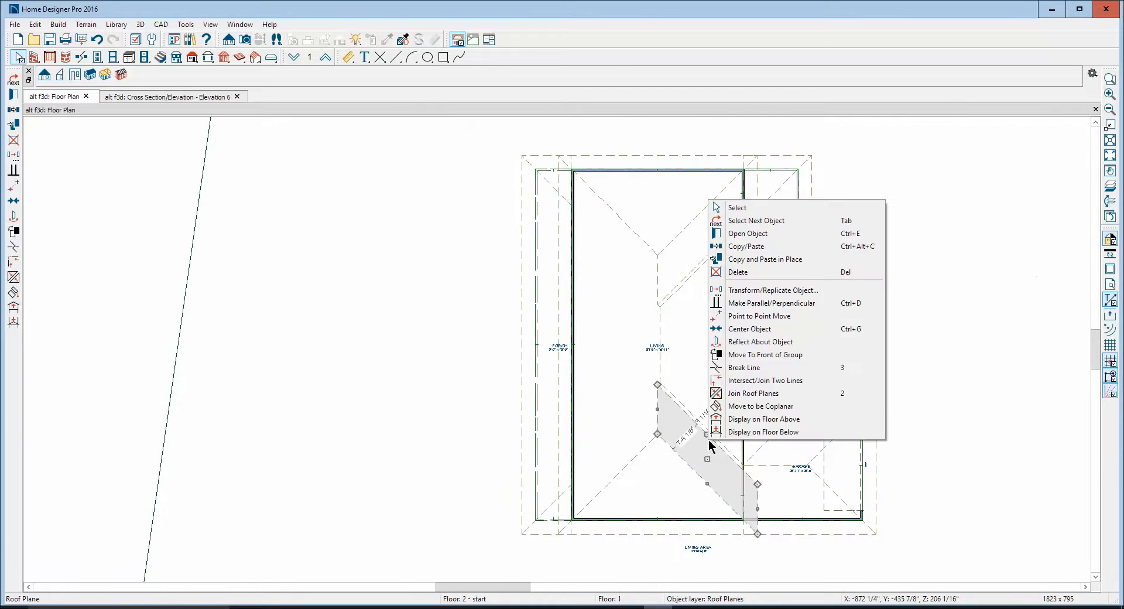
click(740, 271)
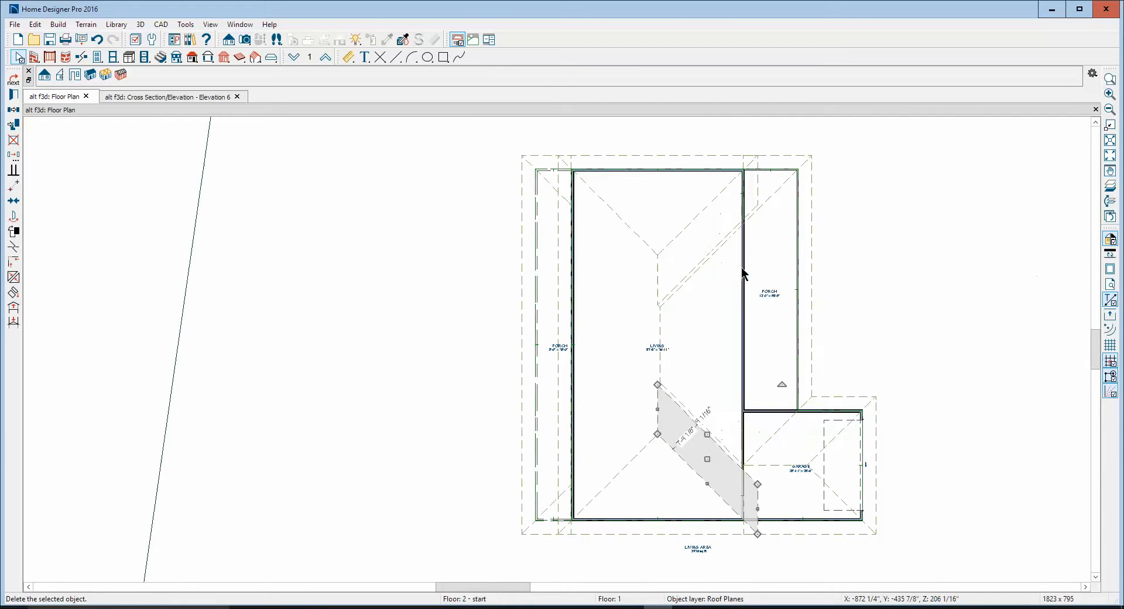
Add a break in the large porch-side roof plane's diagonal lower edge and extend its ridge corner down to the hip peak
click(702, 425)
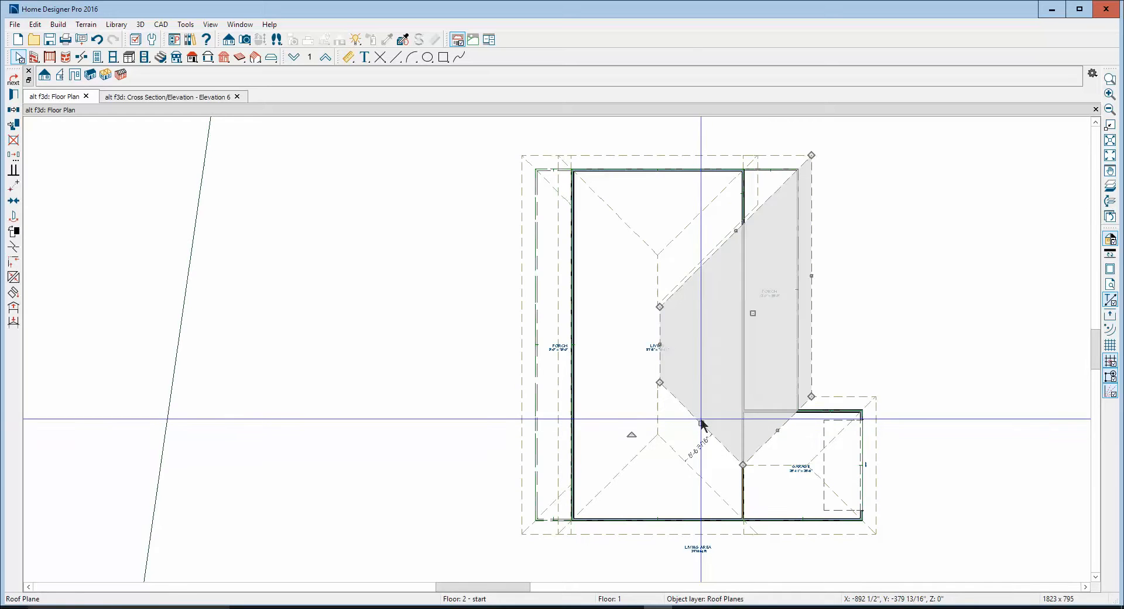
scroll(100, 281, up, 1)
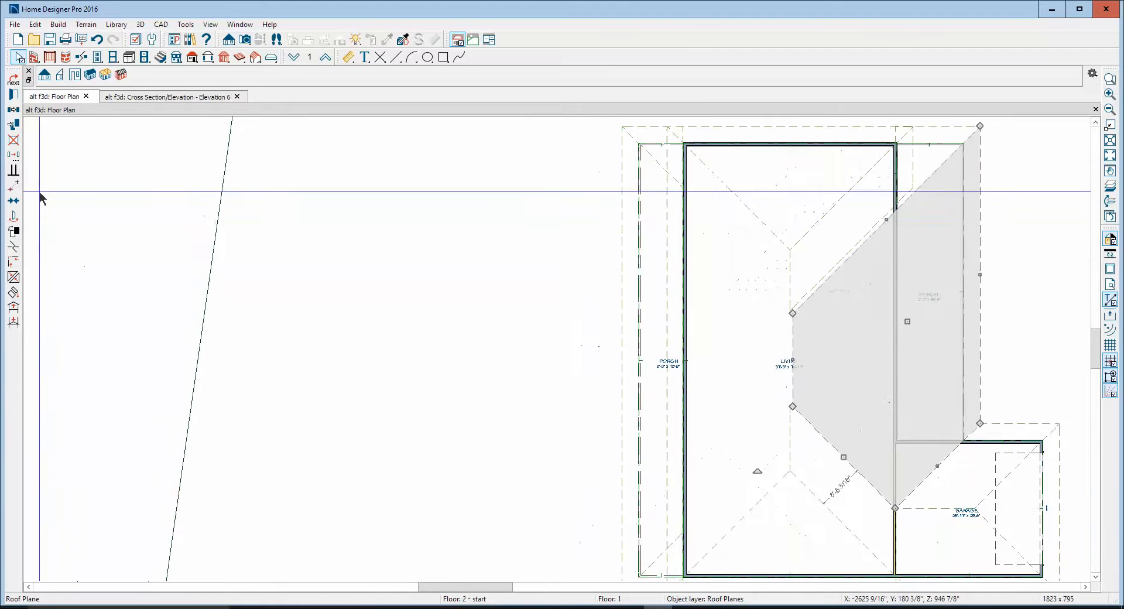
click(14, 231)
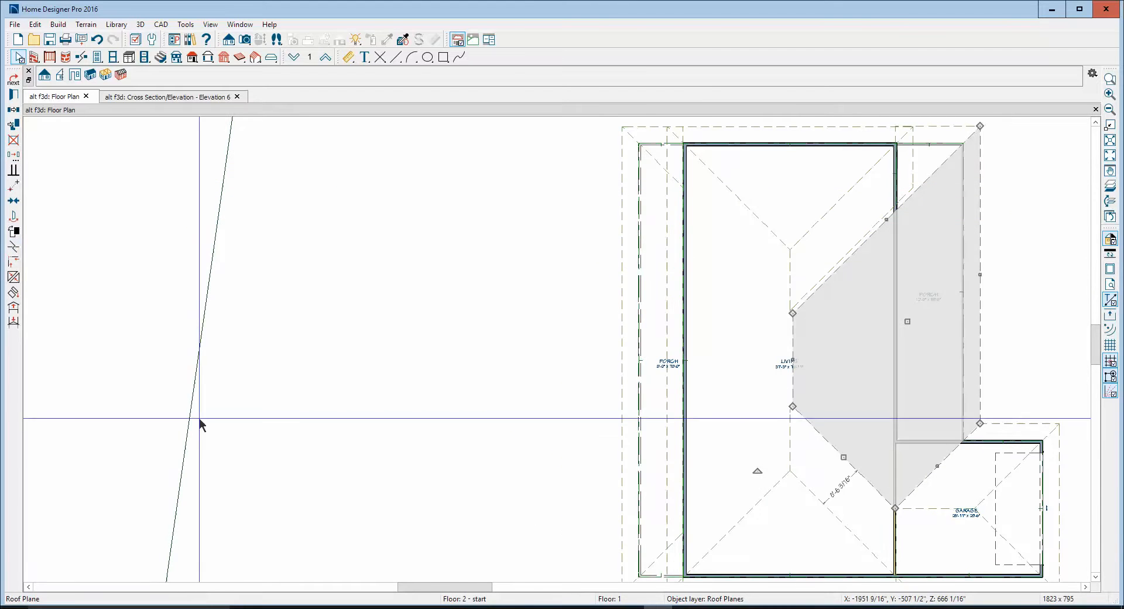
scroll(879, 560, up, 1)
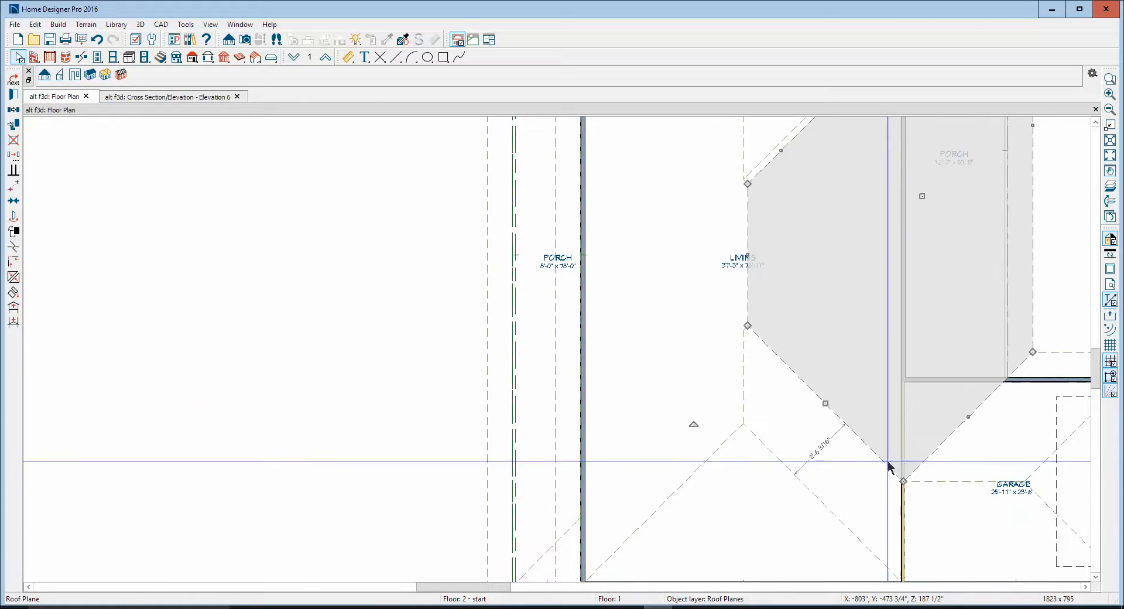
drag(885, 460, 905, 484)
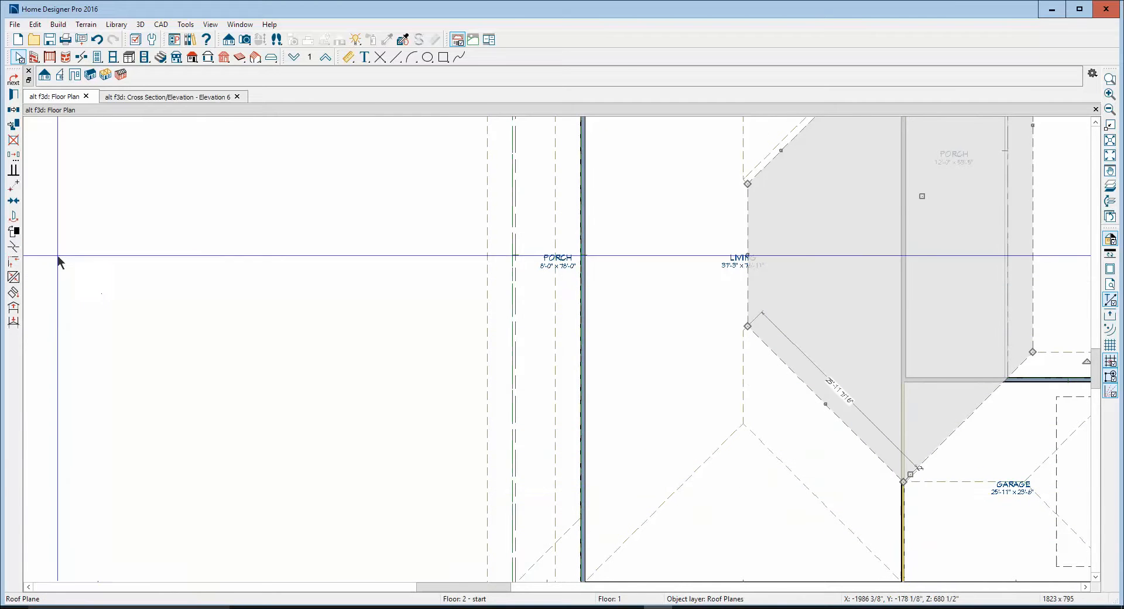
click(13, 248)
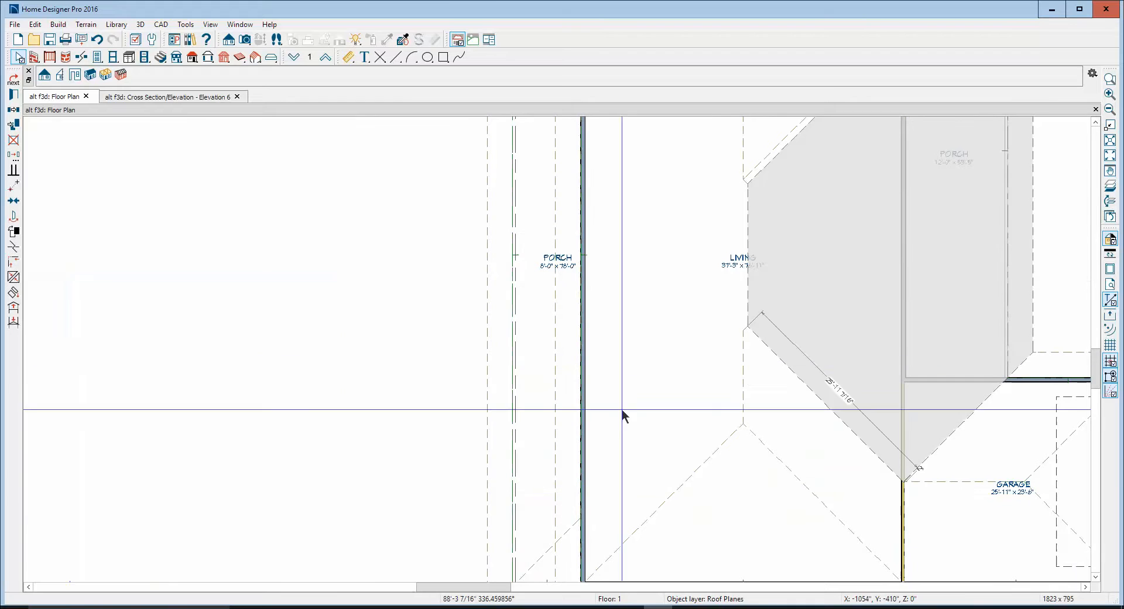
click(794, 375)
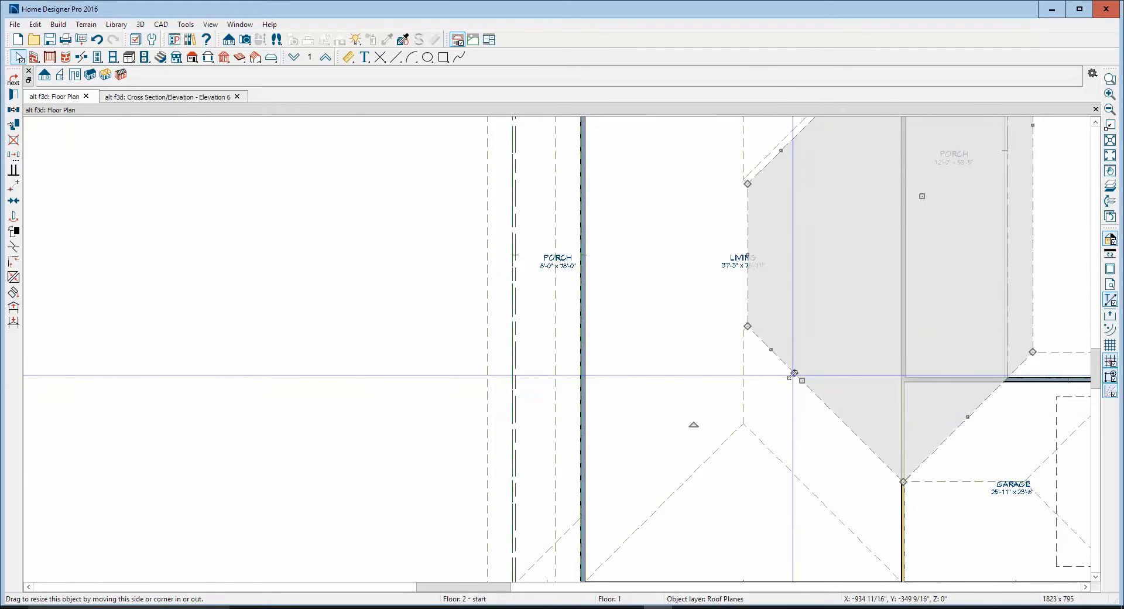
drag(748, 326, 746, 421)
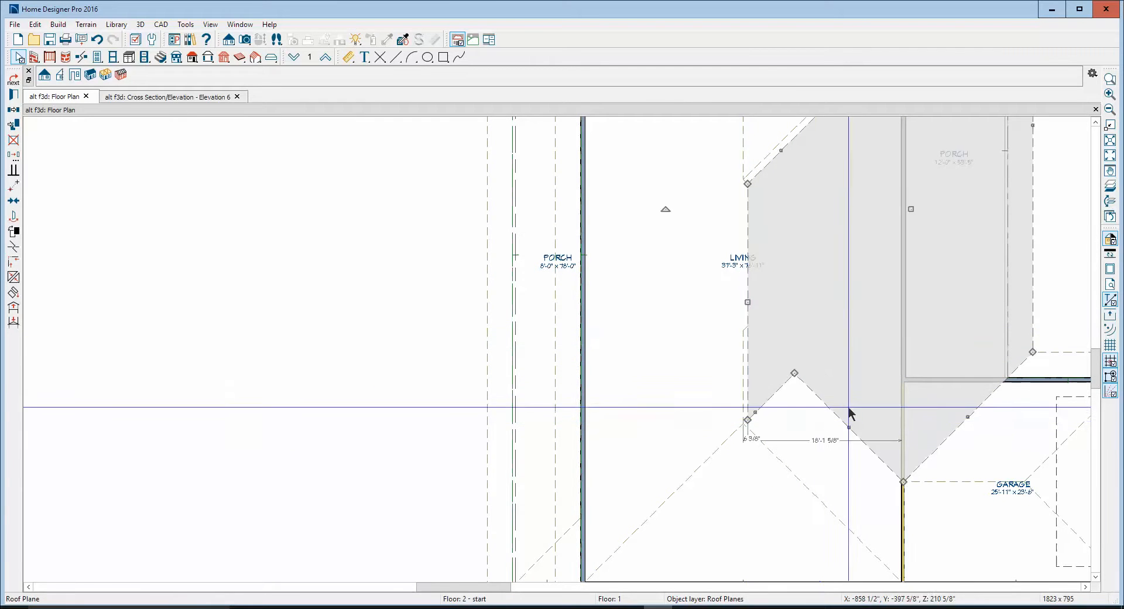
Move the roof plane's new break corner to the eave near the living-garage wall, declining the roof pitch or height change
scroll(843, 266, down, 3)
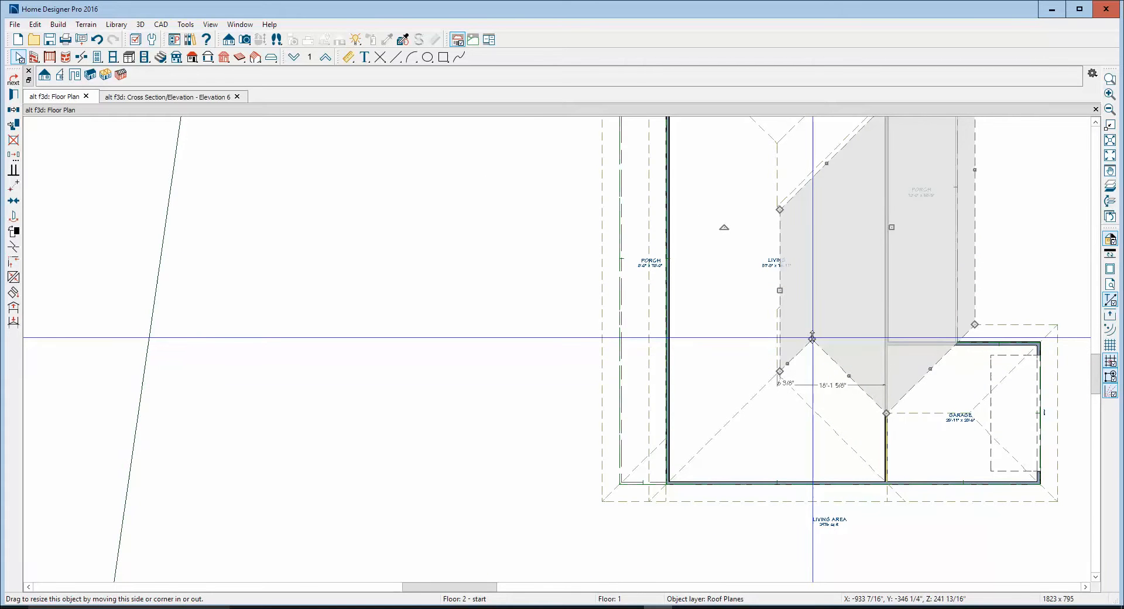
drag(812, 339, 900, 503)
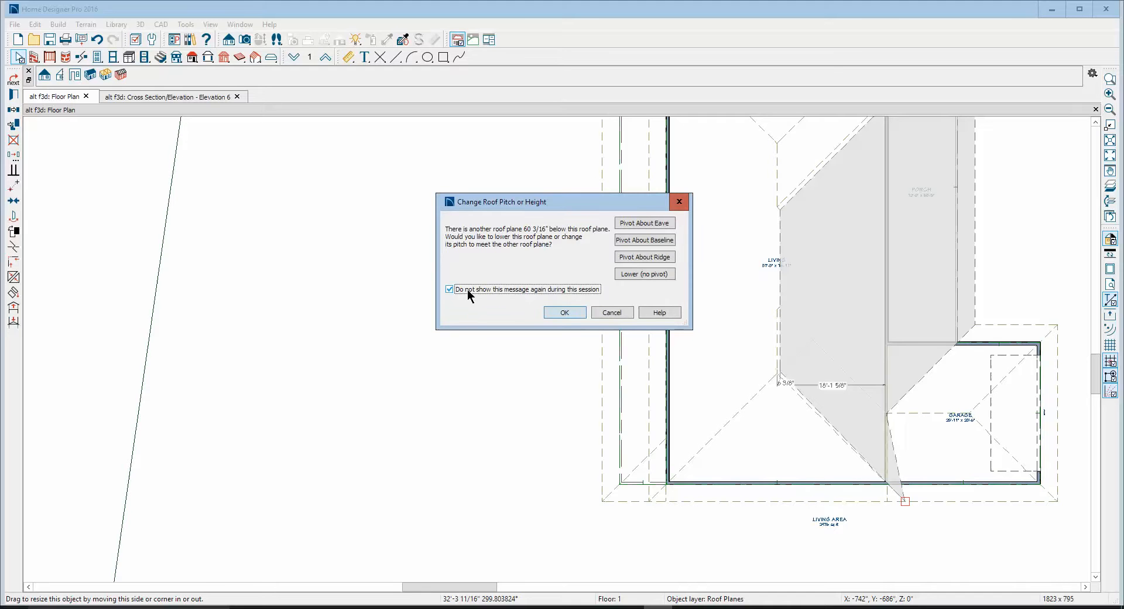
click(608, 312)
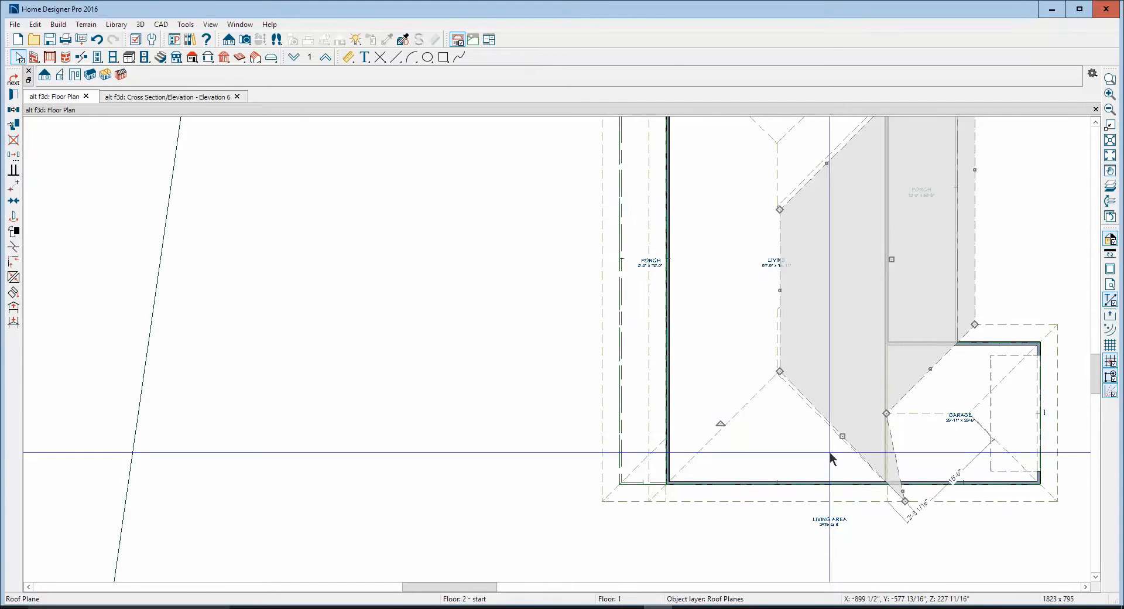
key(Escape)
Extend the ridge of the opposite living-area roof plane to the hip peak and join it with the porch-side roof plane
scroll(790, 378, up, 2)
scroll(791, 383, up, 2)
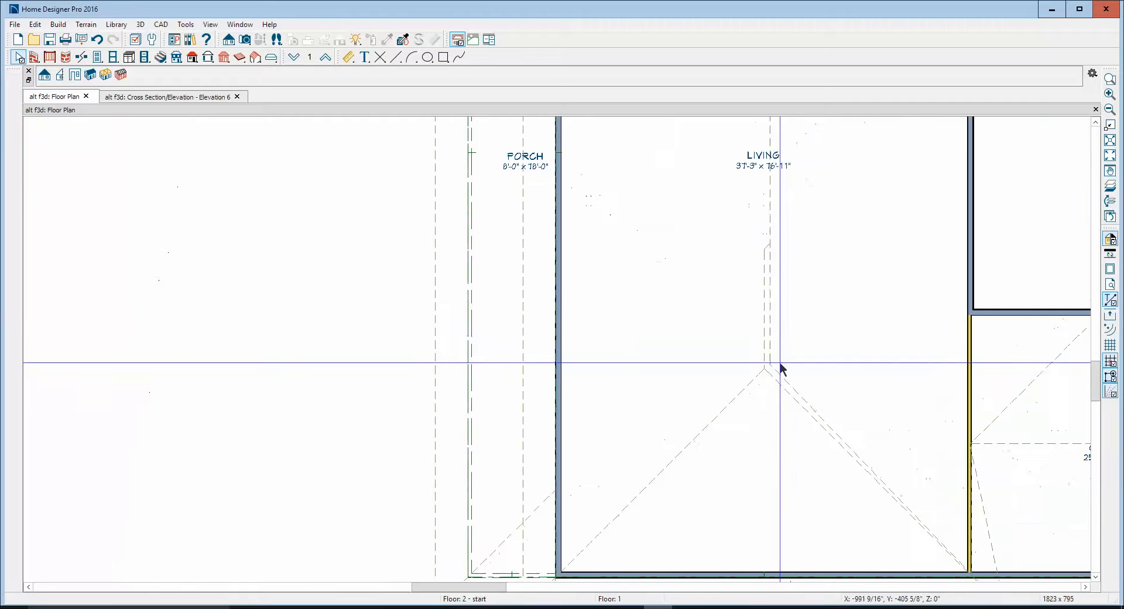
click(765, 301)
drag(765, 249, 763, 372)
click(779, 303)
right_click(764, 304)
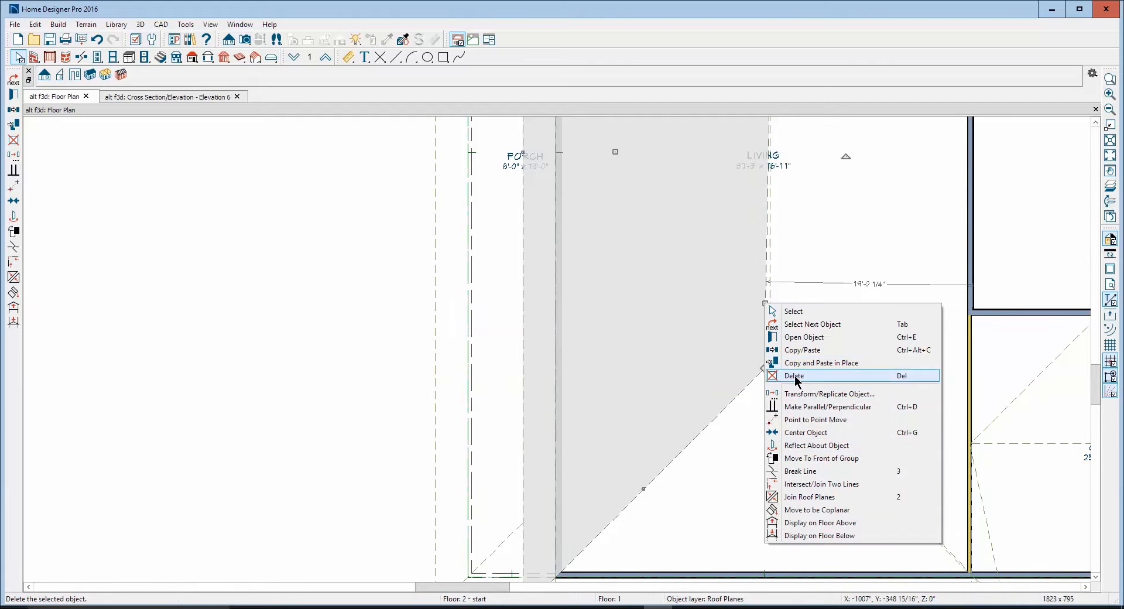
click(800, 498)
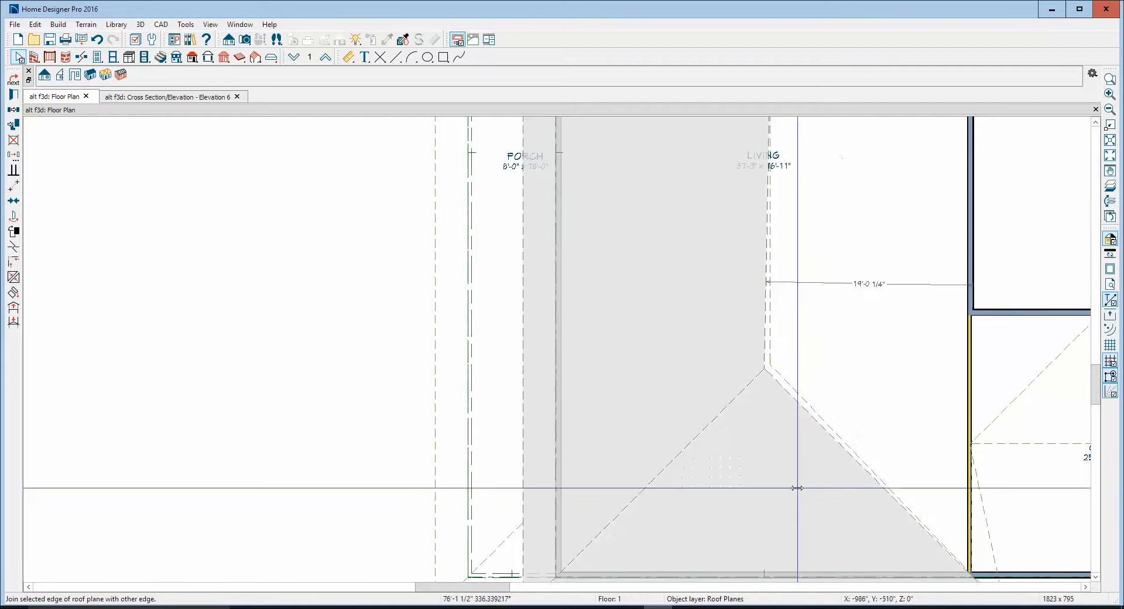
click(777, 323)
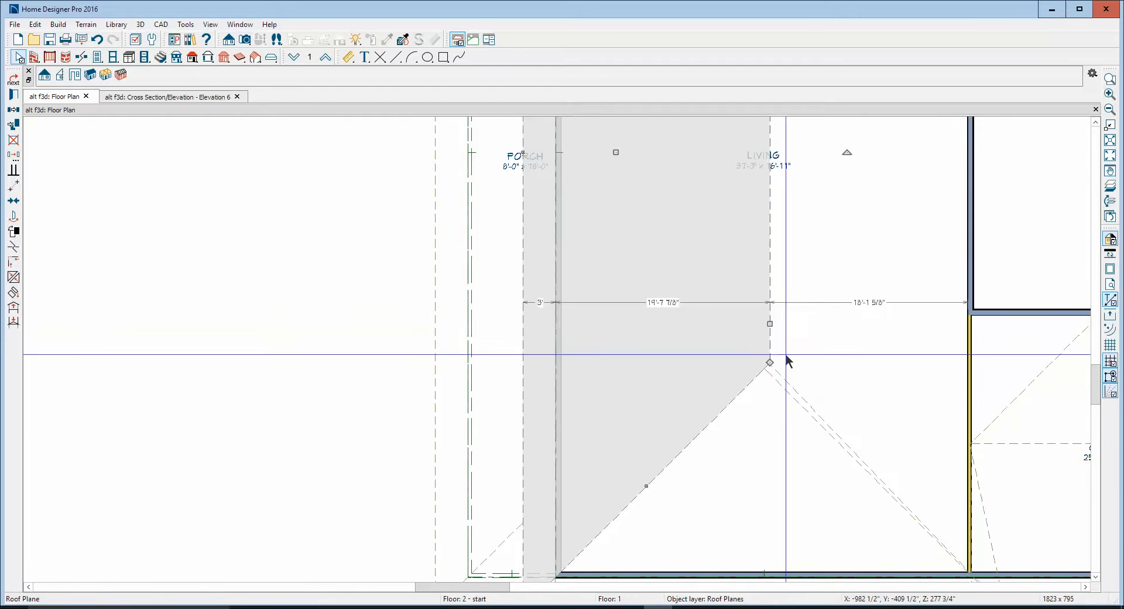
Join the triangular hip-end roof plane over the living area with the large garage-side living-area roof plane along their shared hip
right_click(794, 422)
click(802, 414)
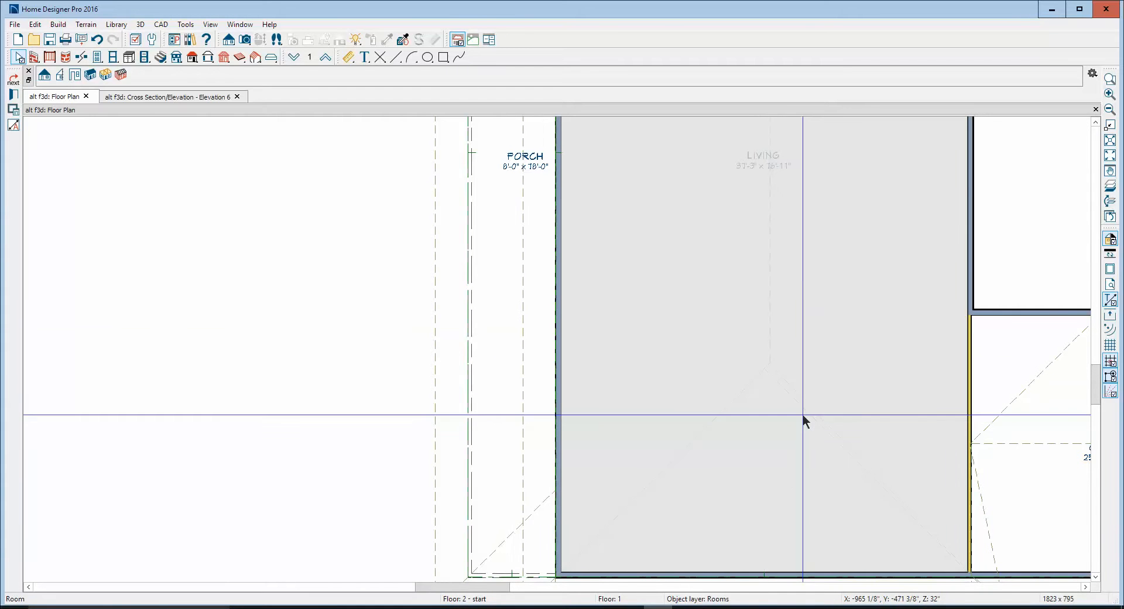
right_click(806, 411)
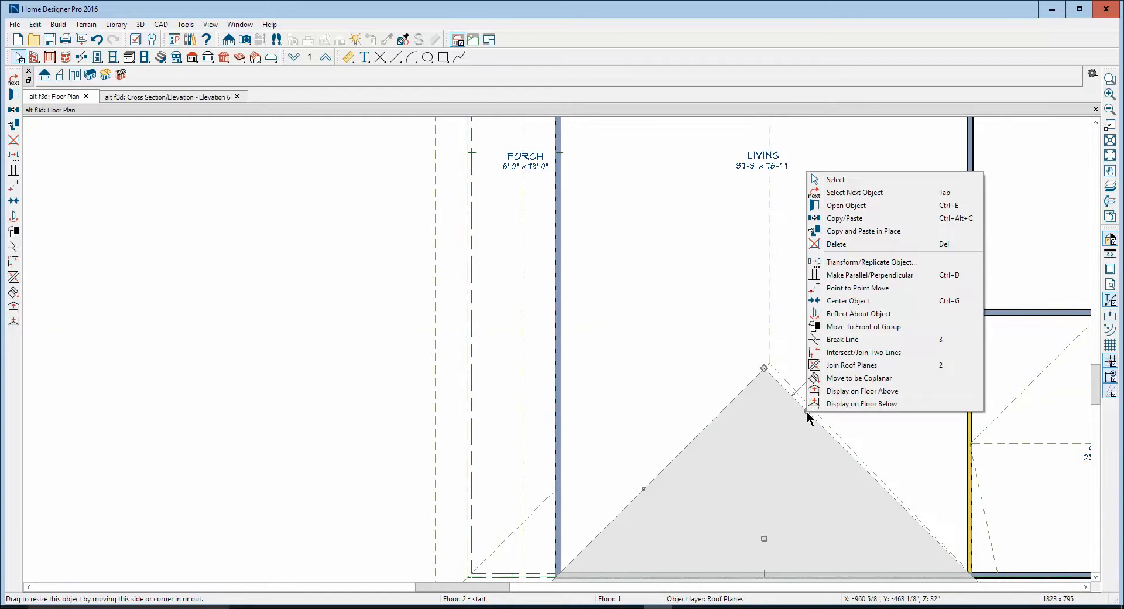
click(831, 366)
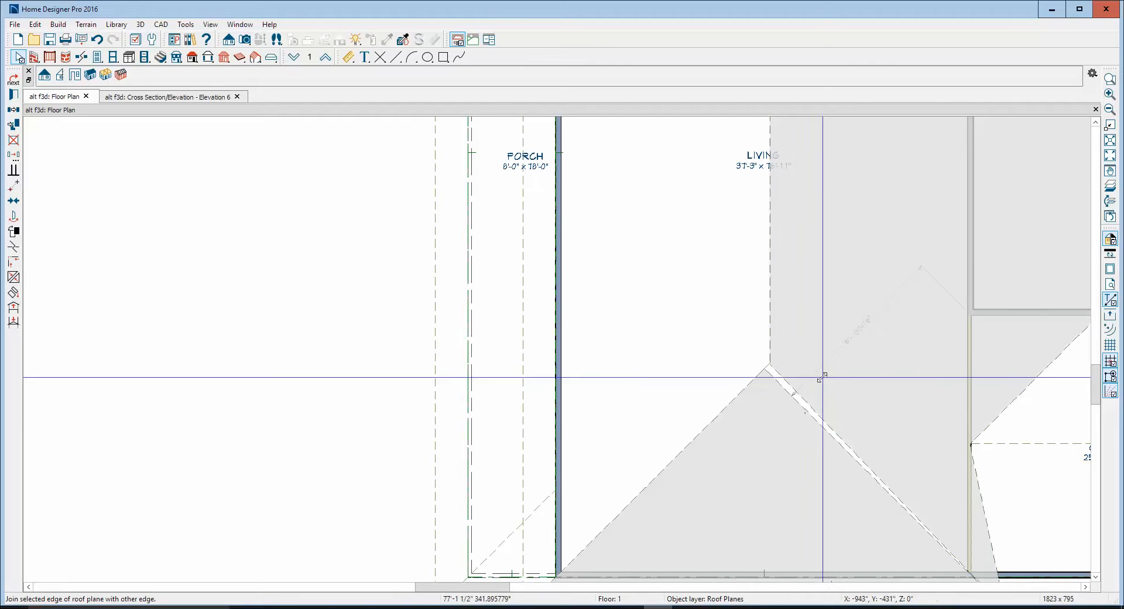
click(824, 419)
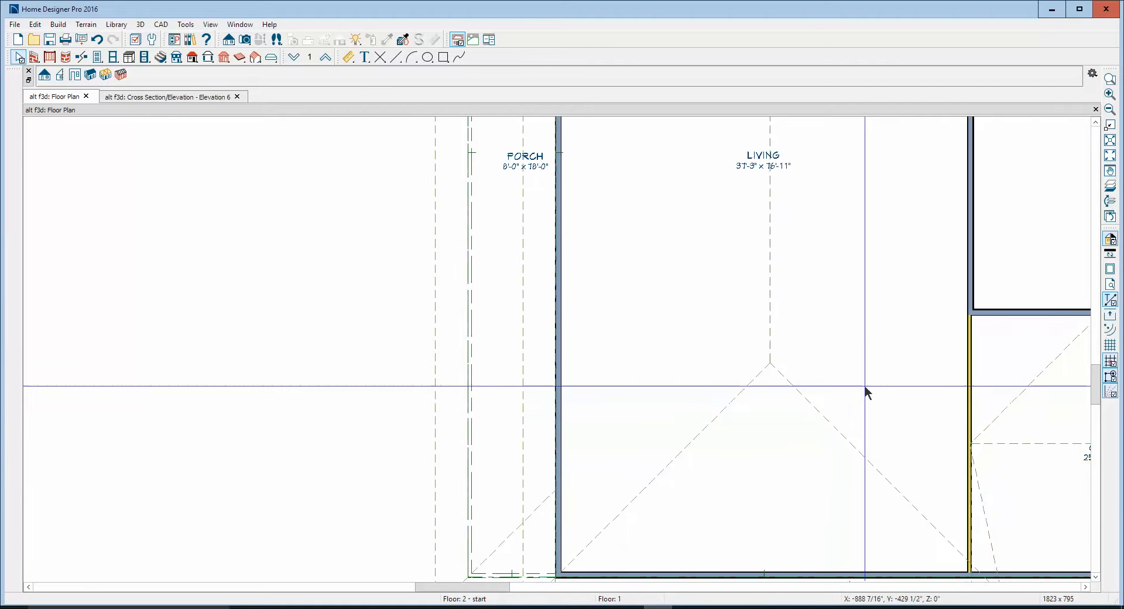
Slide the lower garage roof plane's eave corner from the living-garage wall along the eave, giving the plane a diagonal edge
scroll(864, 325, down, 4)
scroll(1077, 542, up, 4)
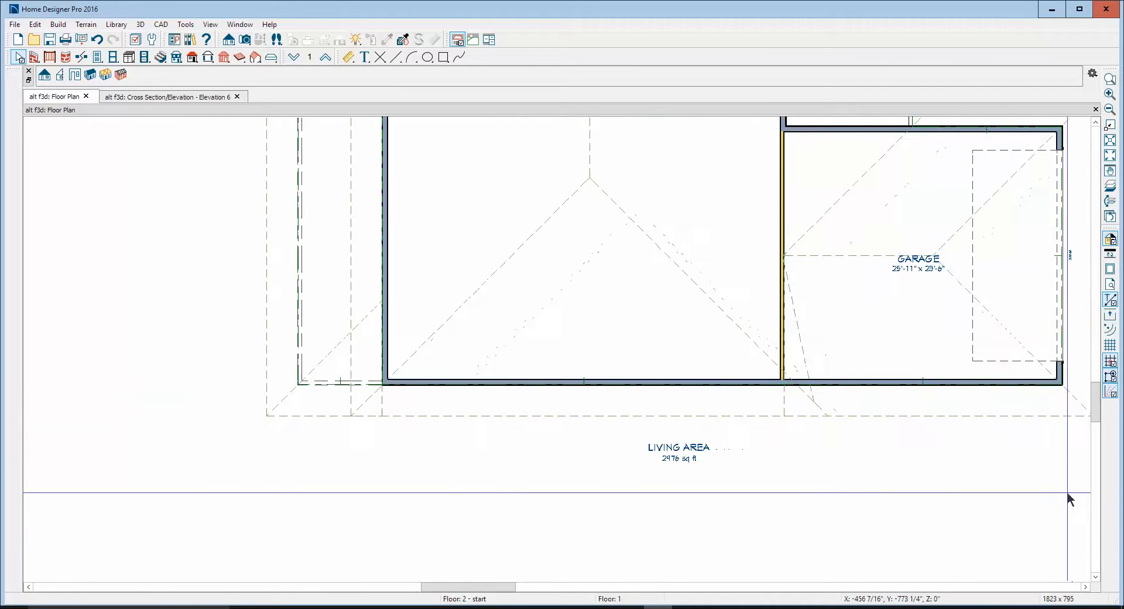
click(883, 408)
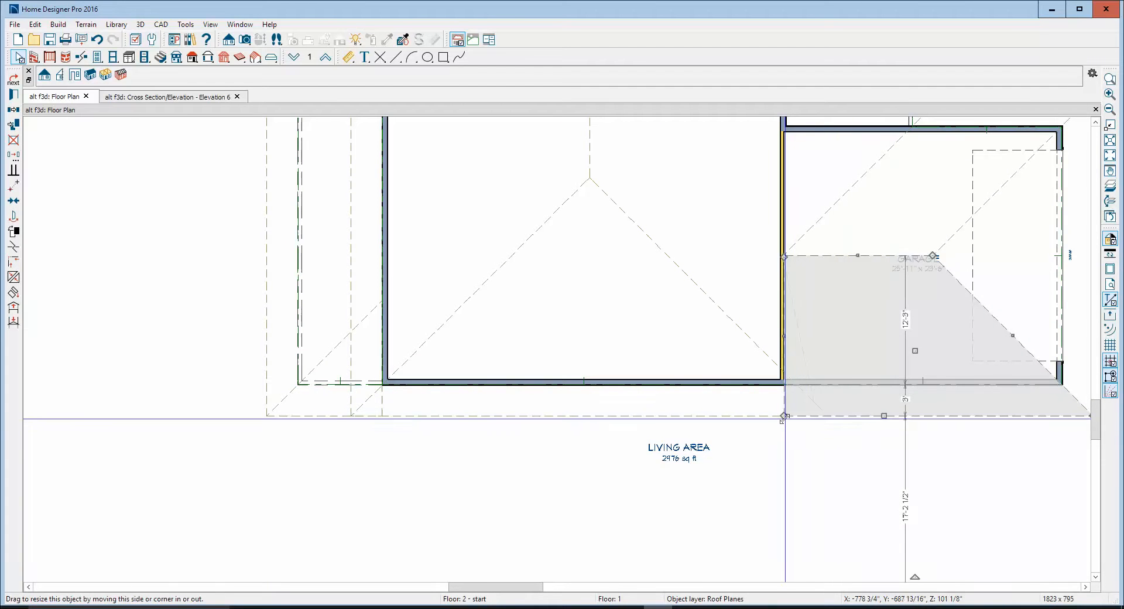
drag(784, 416, 926, 415)
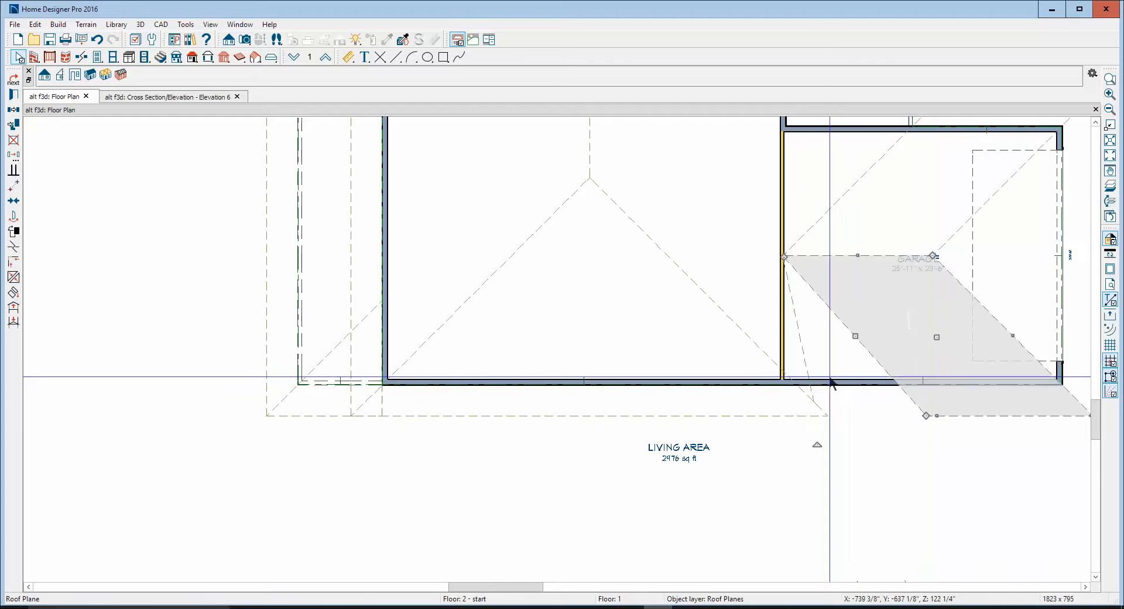
Extend the living-area roof plane's lower corner to the eave, then break its garage-side edge and move the break to the garage plane's eave corner
click(805, 361)
drag(814, 402, 825, 415)
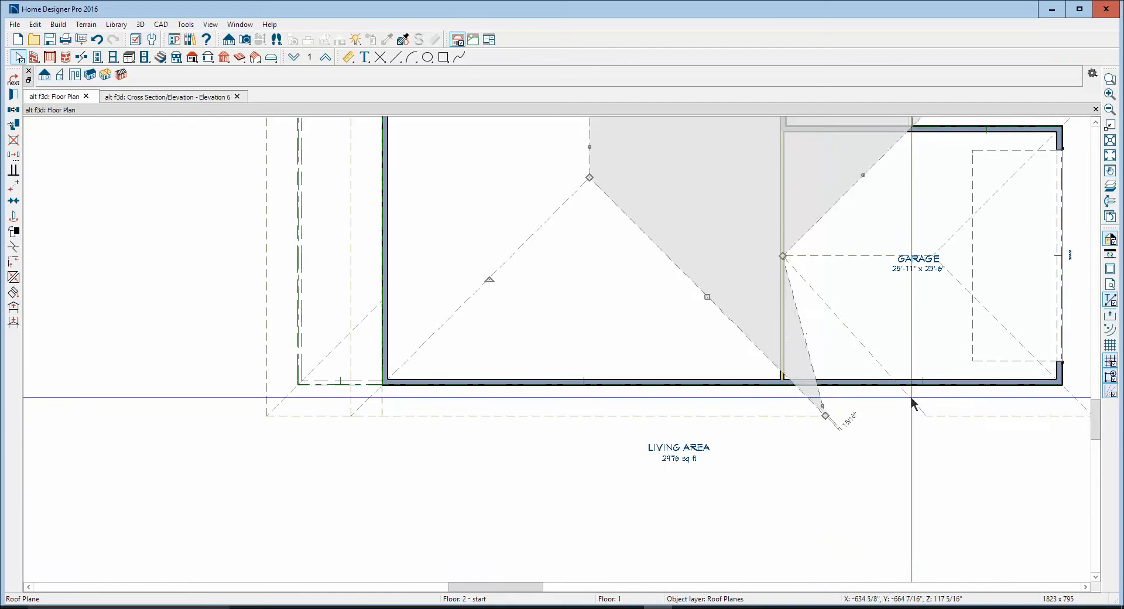
click(13, 246)
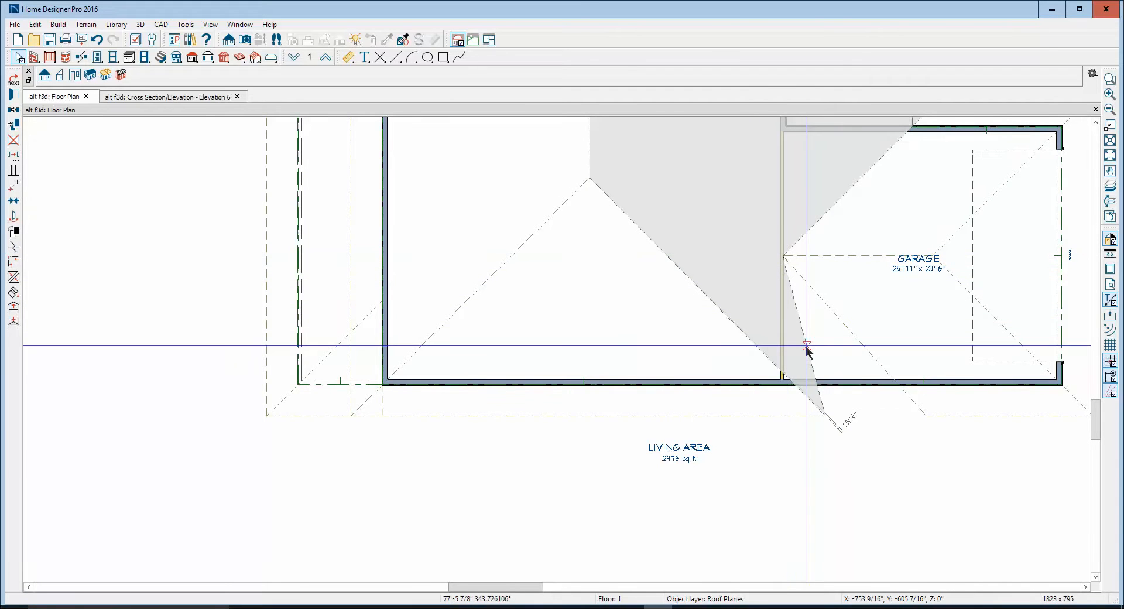
drag(807, 349, 925, 416)
click(931, 446)
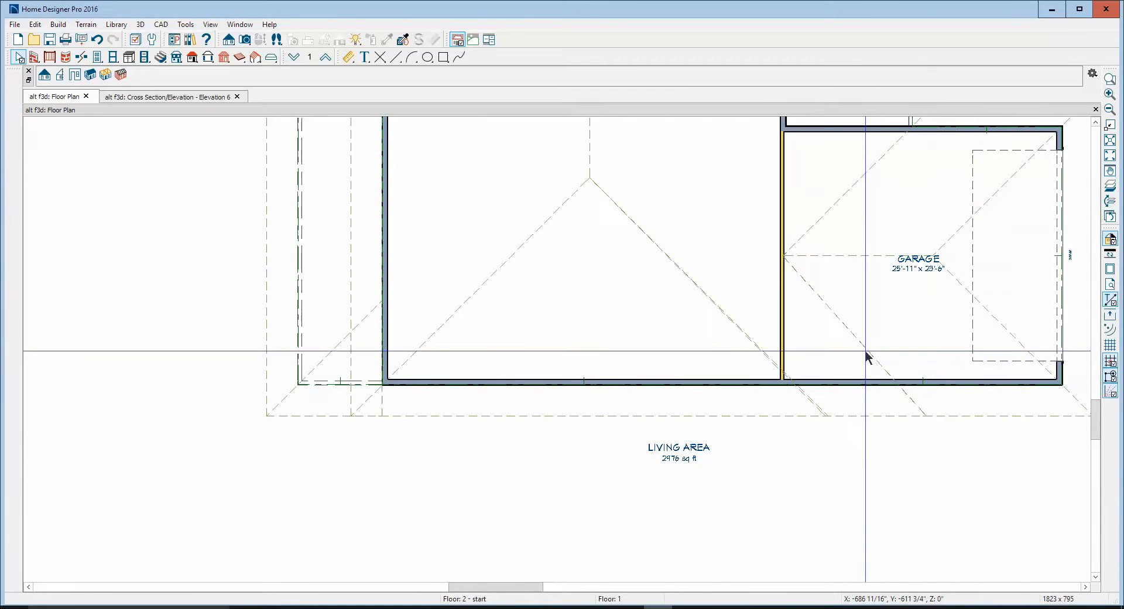
Join the living-area roof plane's diagonal garage-side edge with the lower garage roof plane to form the valley
right_click(866, 353)
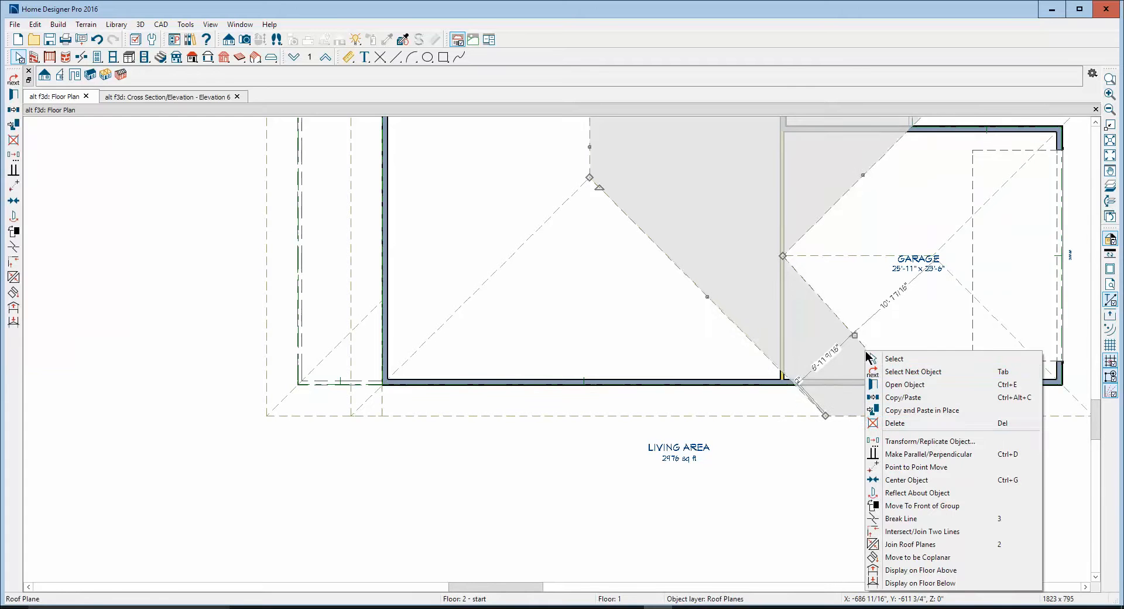
click(913, 544)
click(865, 416)
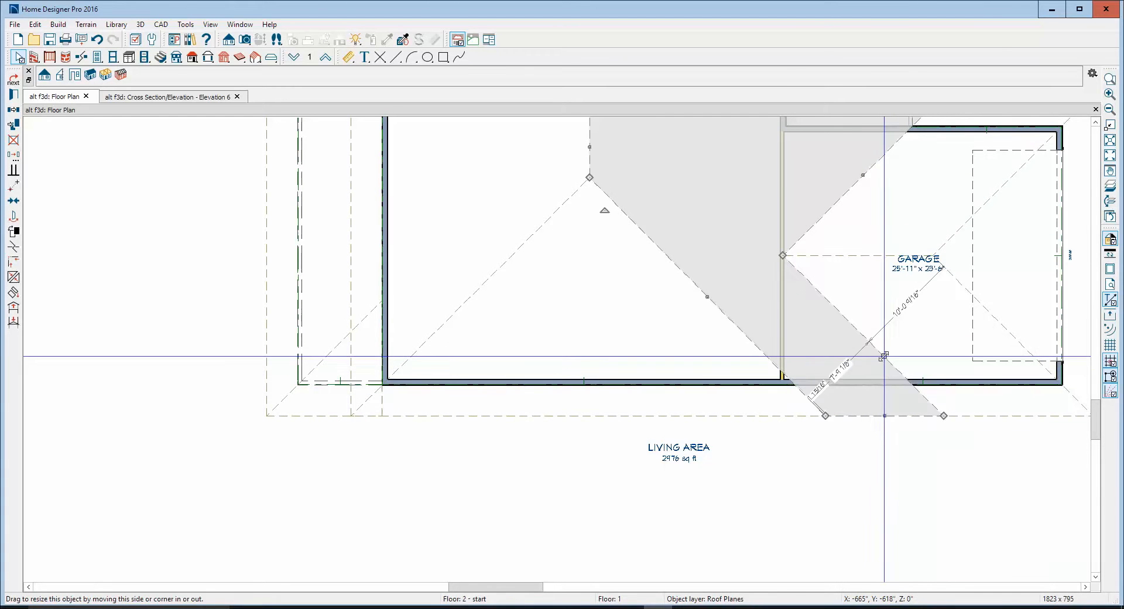
key(Escape)
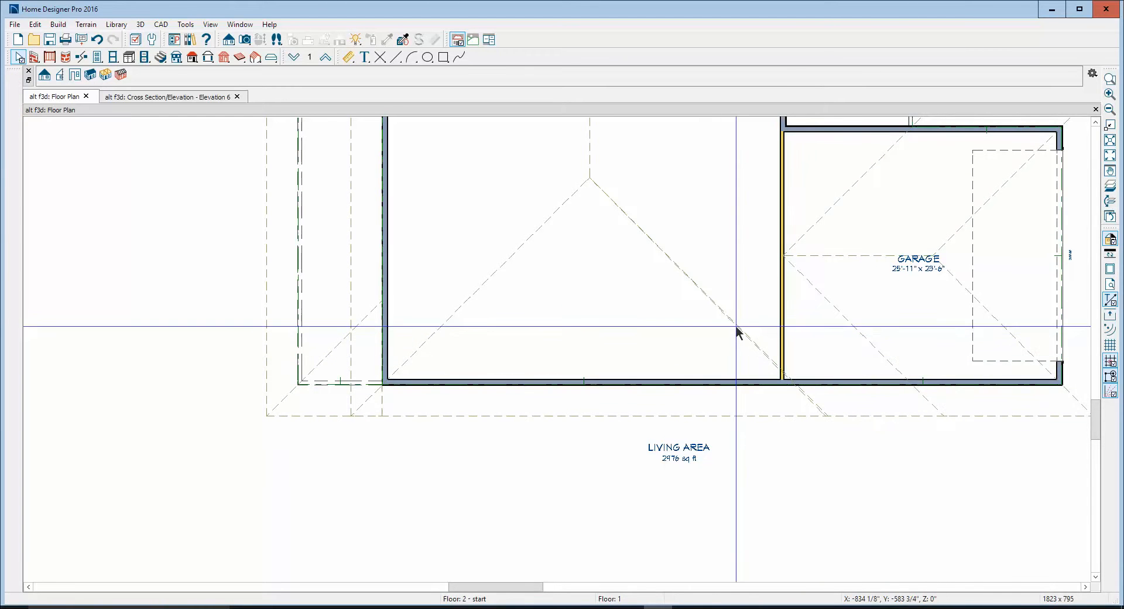
Rejoin the triangular hip-end roof plane with the extended living-area roof plane to close the sliver down to the eave
right_click(735, 325)
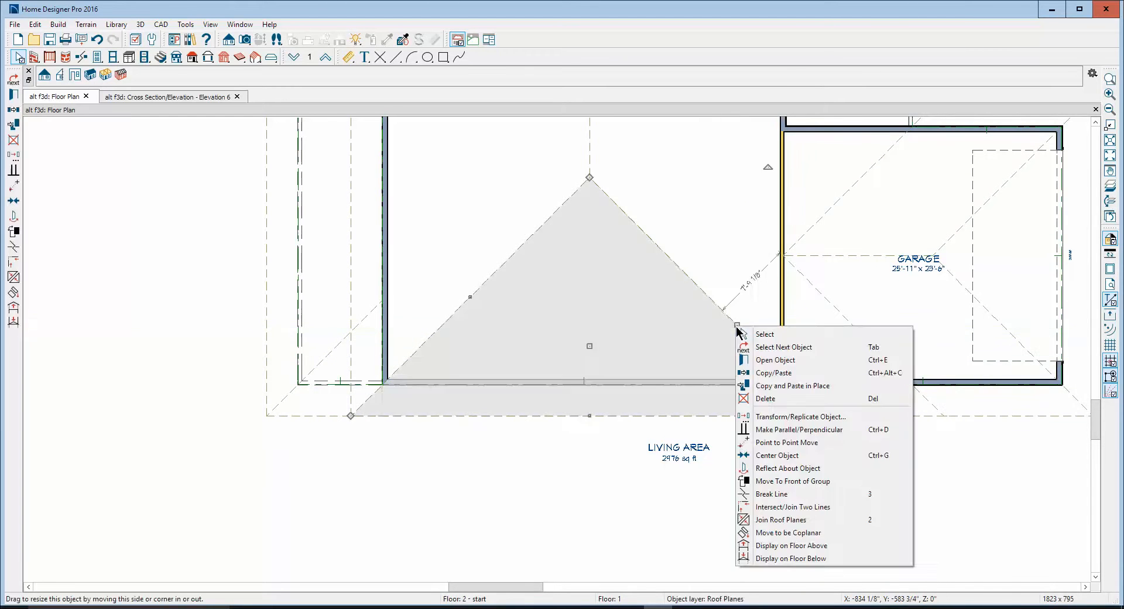
click(767, 519)
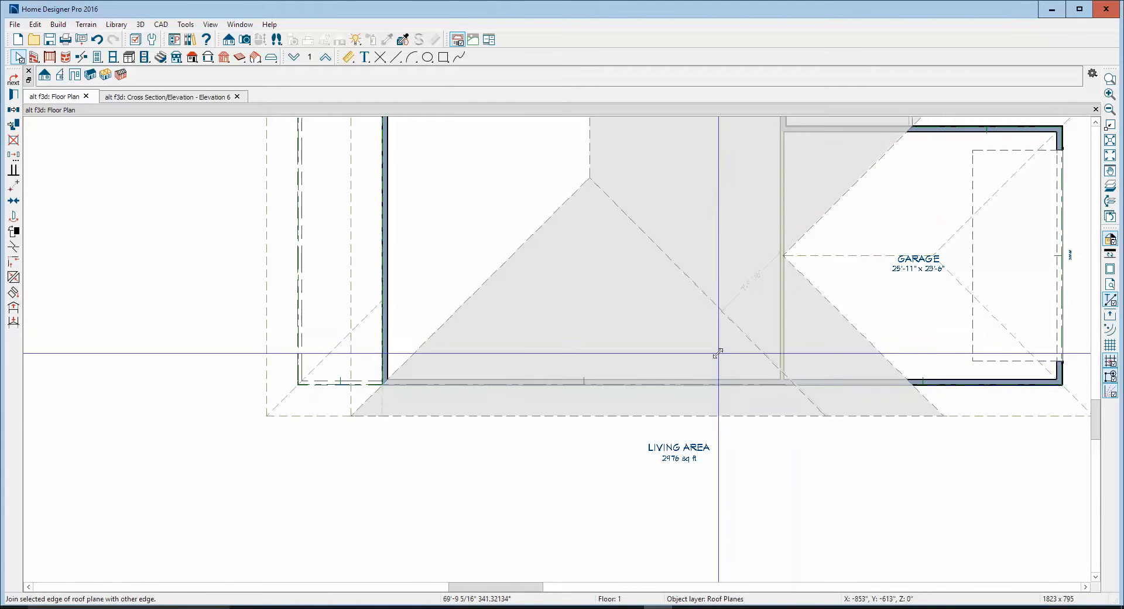
click(745, 336)
key(Escape)
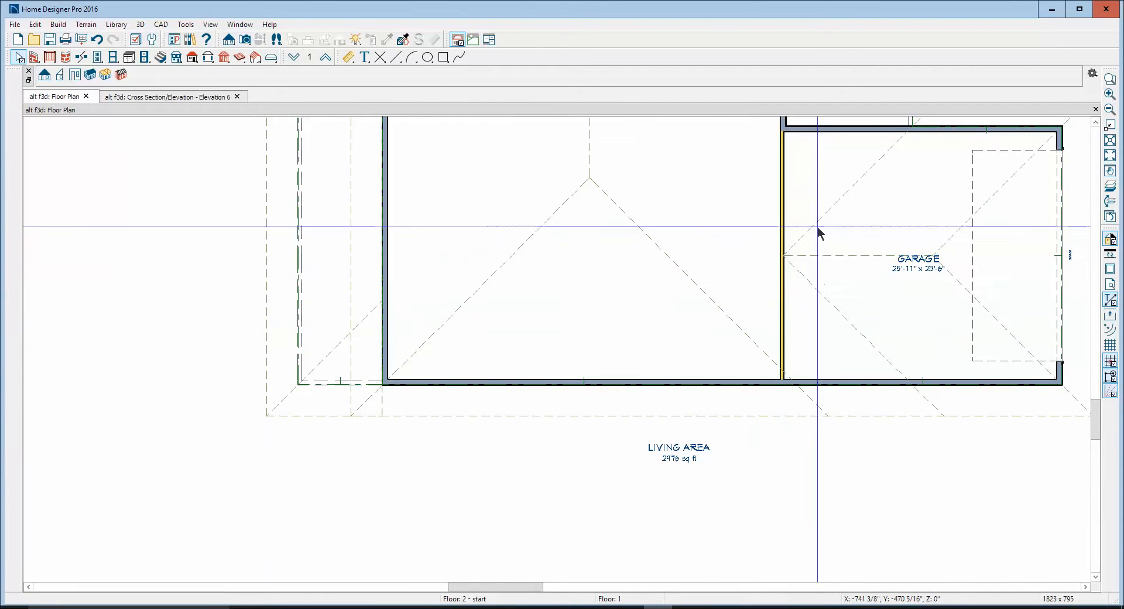
Create a full camera view of the house, looking from the garage-door side of the lot toward the porch and garage
scroll(835, 237, down, 6)
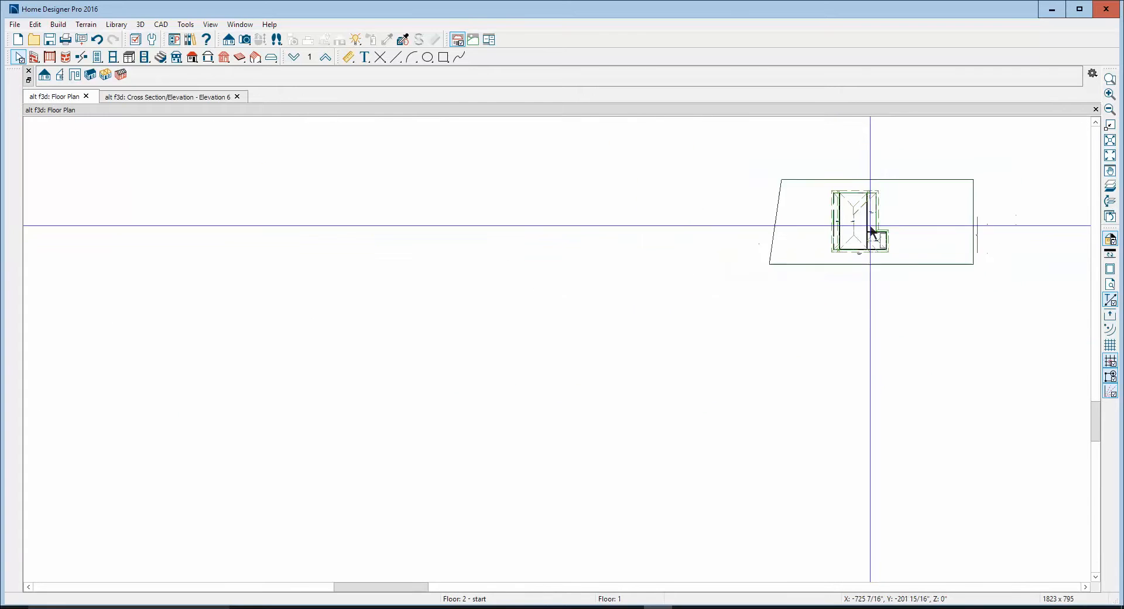
scroll(883, 211, up, 4)
scroll(802, 161, up, 1)
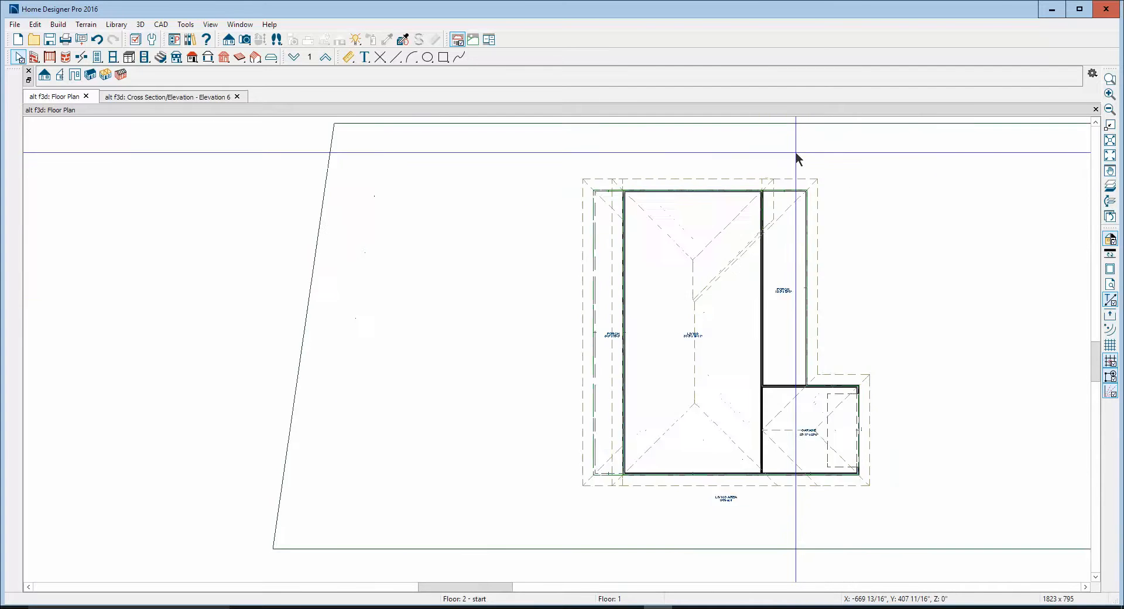
scroll(794, 157, up, 2)
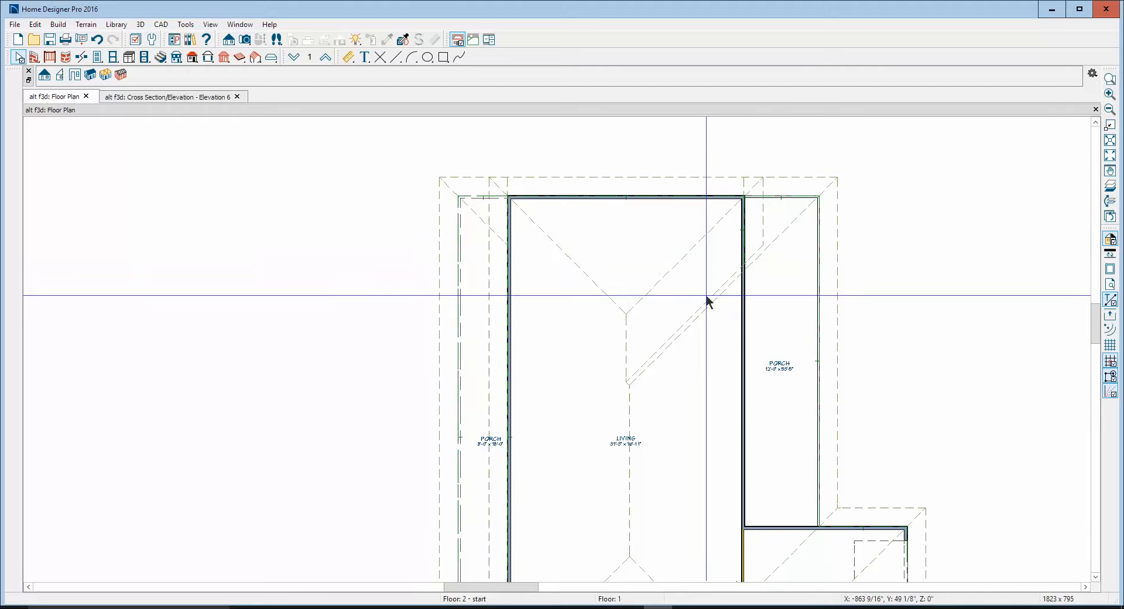
scroll(585, 138, down, 3)
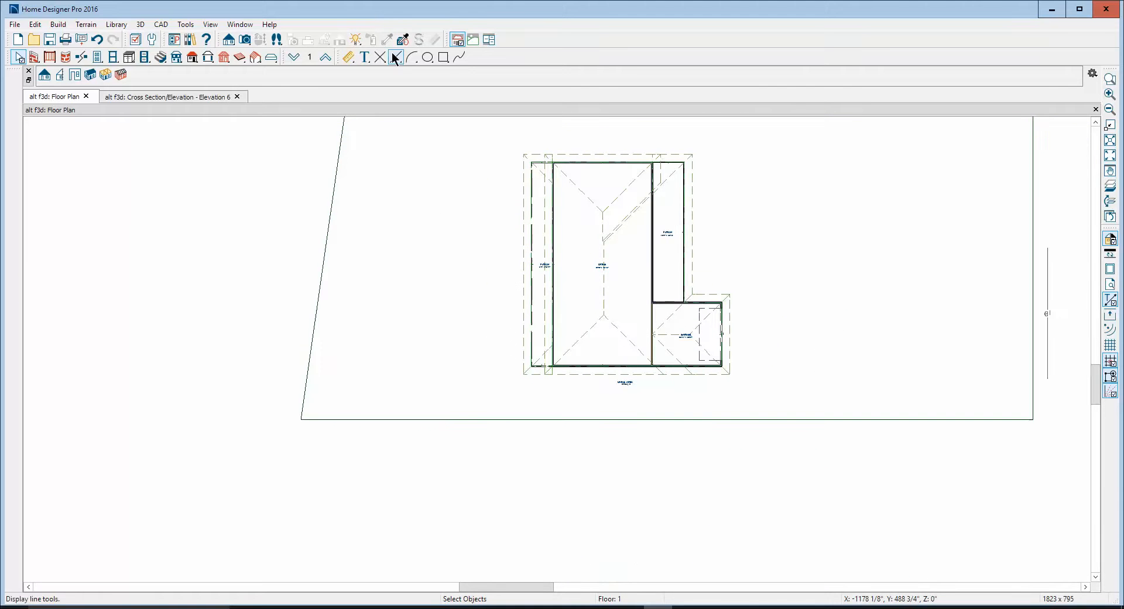
click(244, 40)
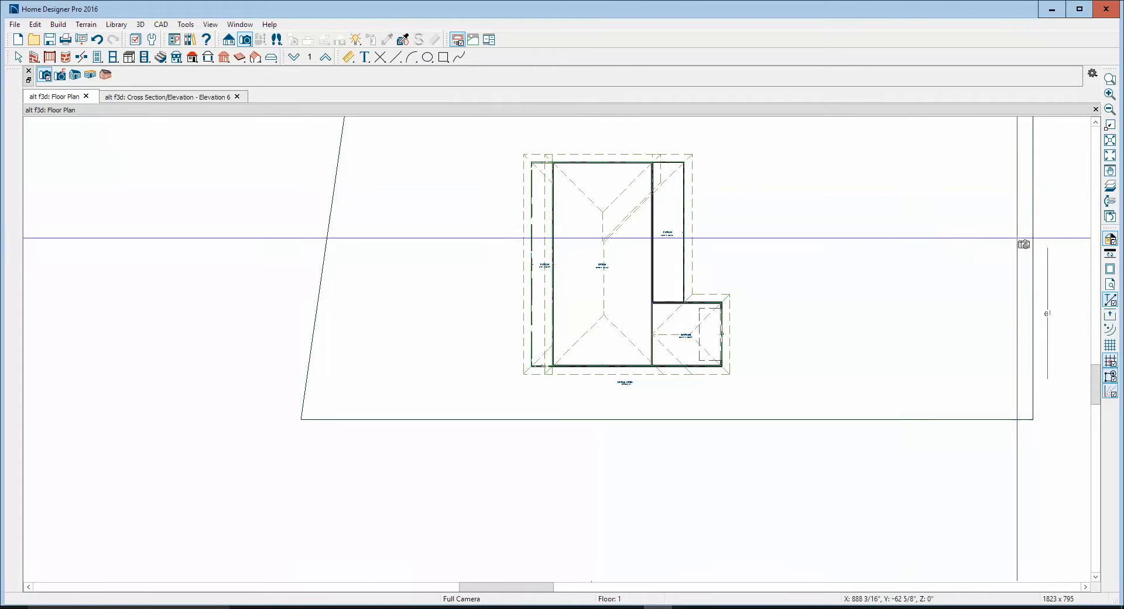
drag(1009, 237, 753, 249)
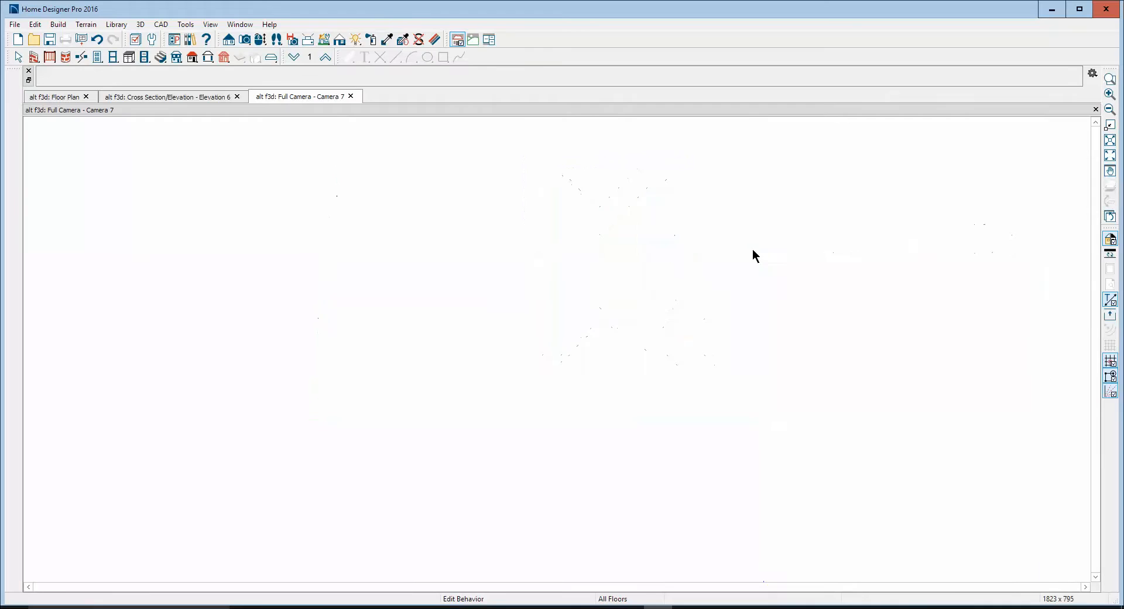
scroll(554, 326, up, 5)
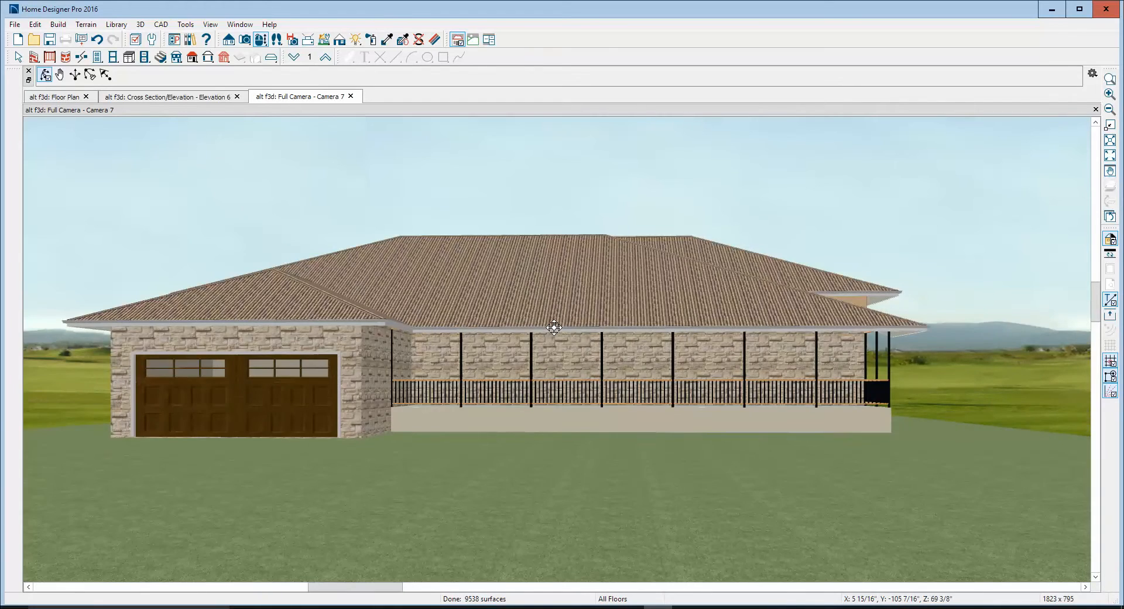
Sample the black material from a porch post and paint the railing's birch rails with it
scroll(549, 409, up, 10)
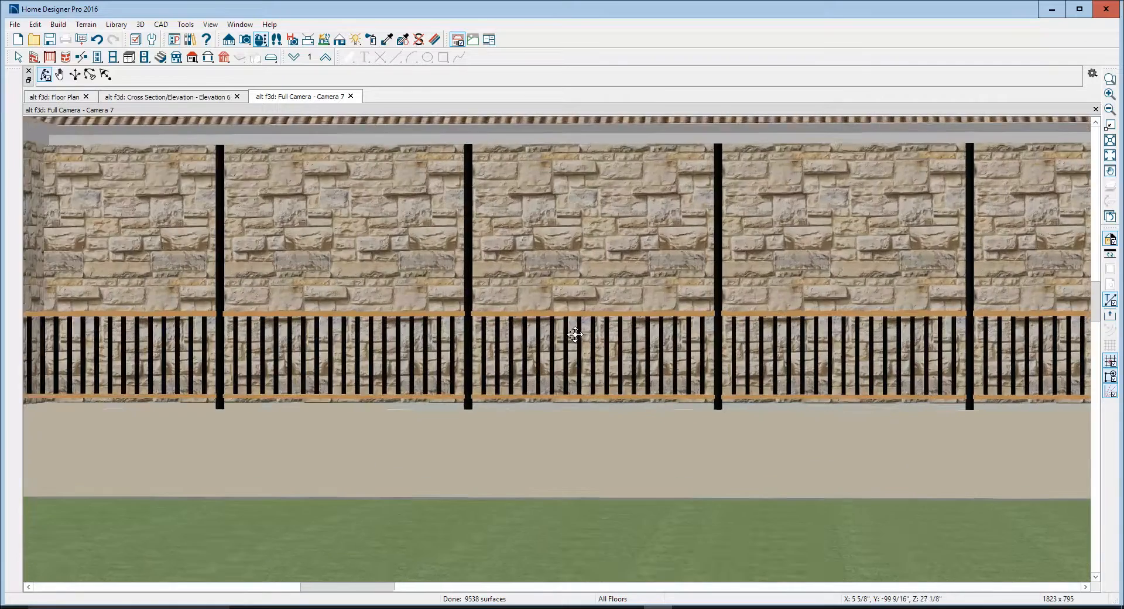
scroll(575, 334, down, 1)
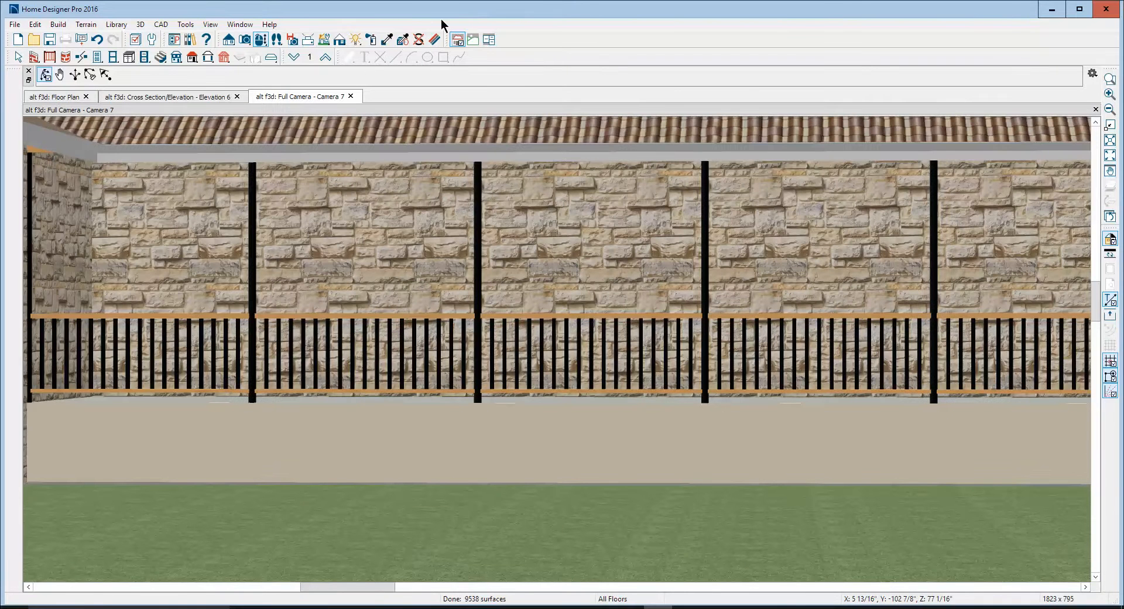
click(389, 41)
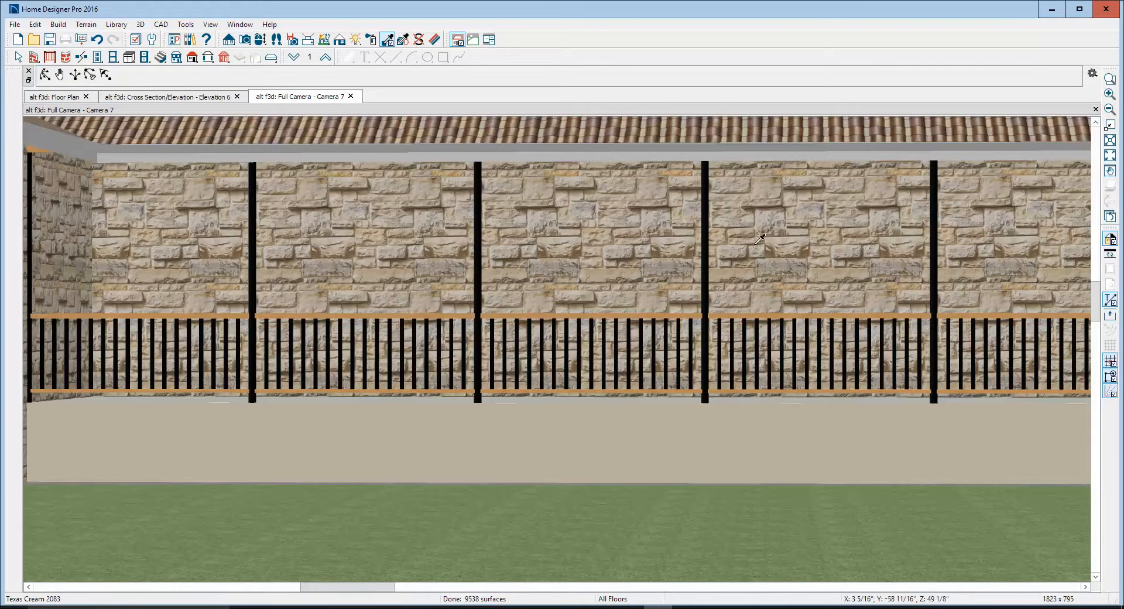
click(708, 287)
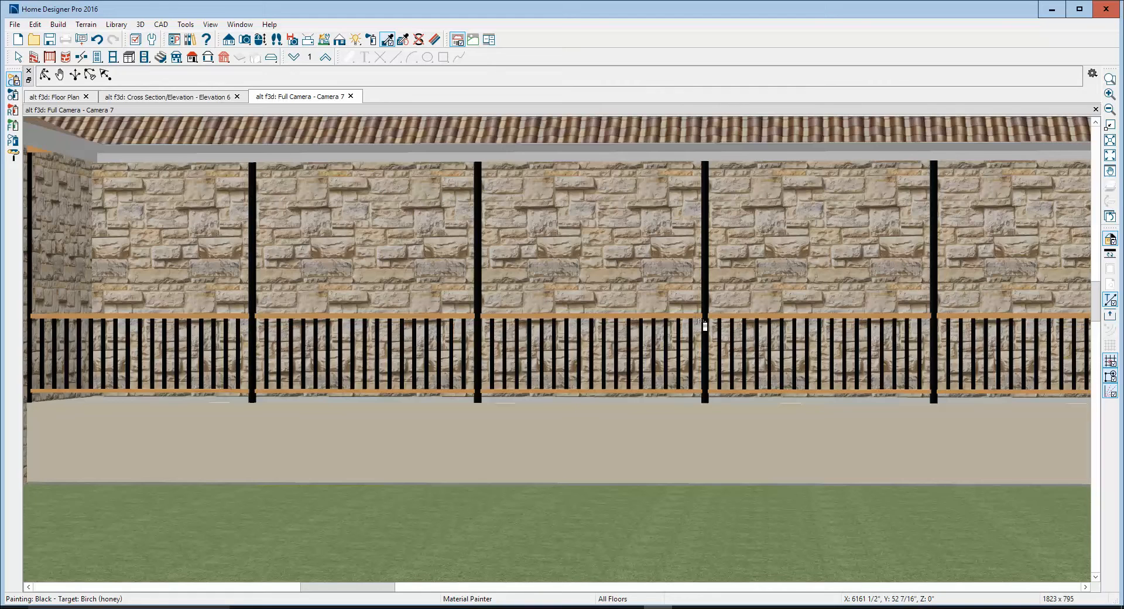
click(700, 319)
key(Escape)
scroll(685, 327, down, 10)
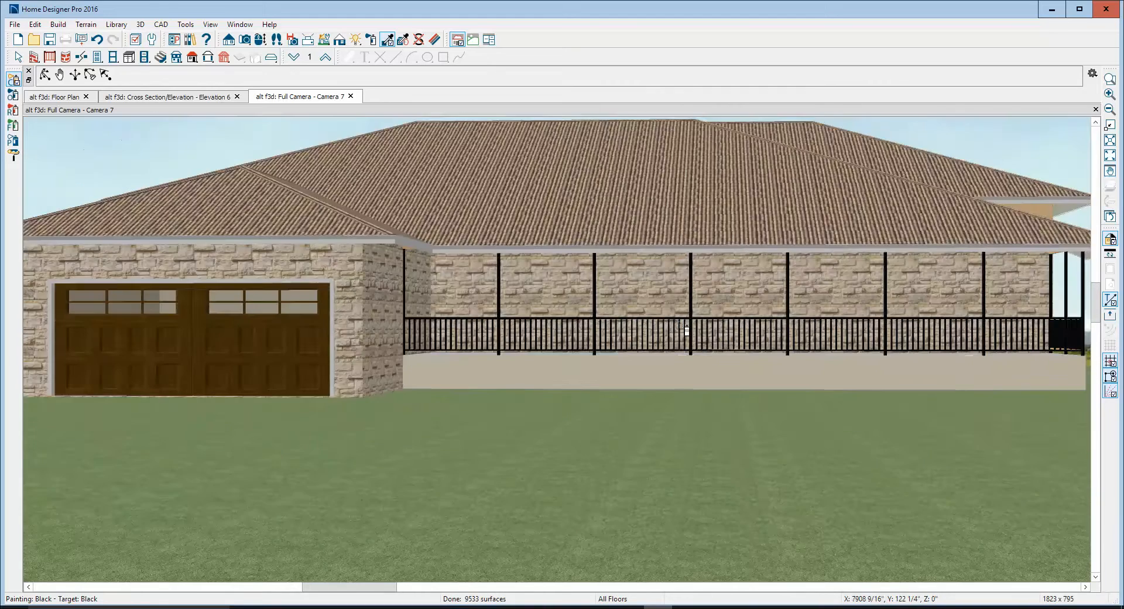